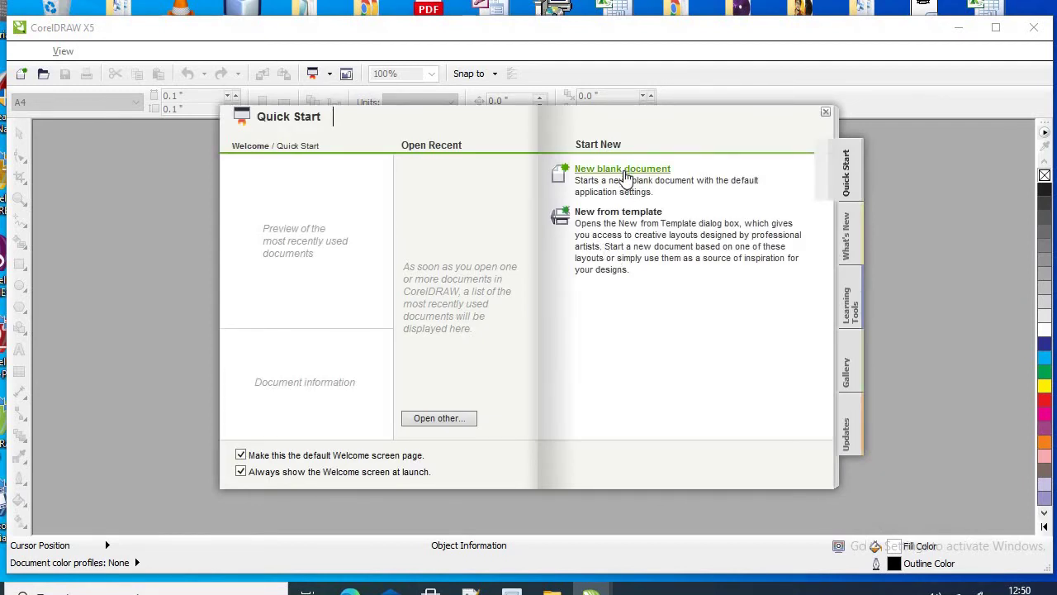
Start a new blank document and name it "Axis bank logo".
left_click(622, 170)
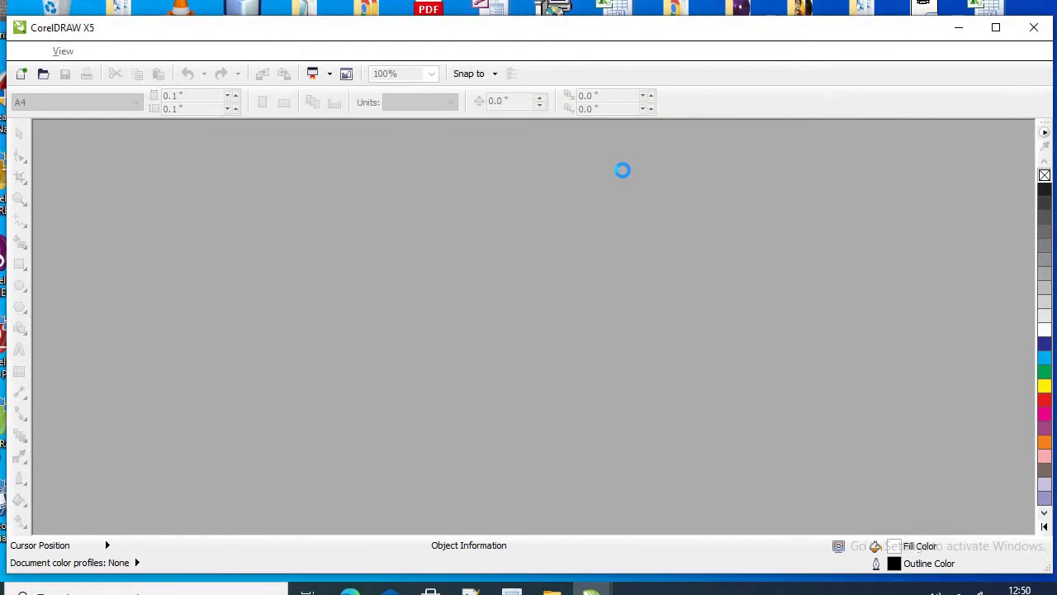
left_click_drag(550, 104, 446, 158)
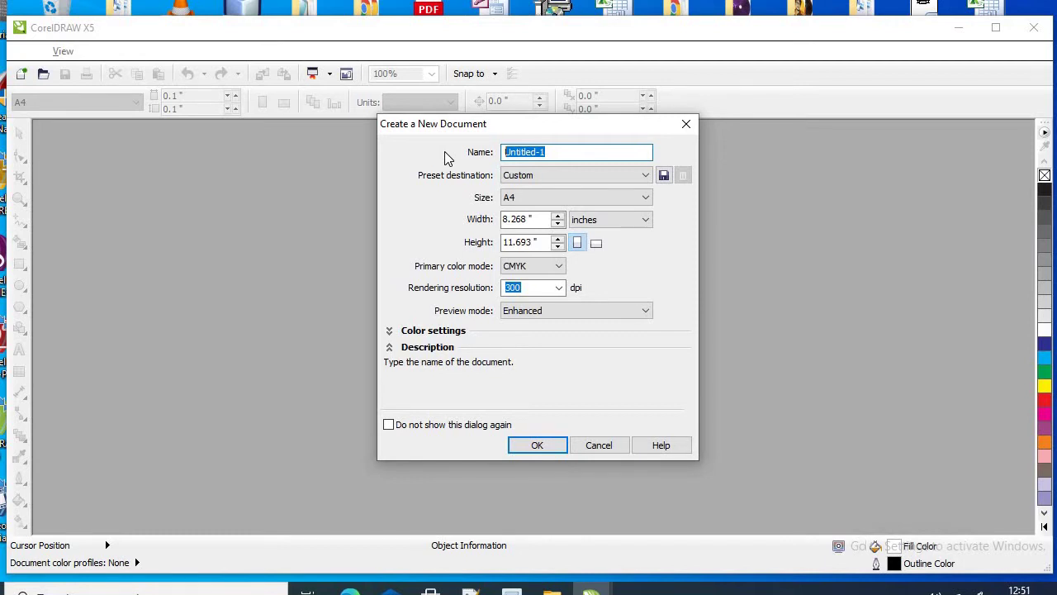
type("ank logo")
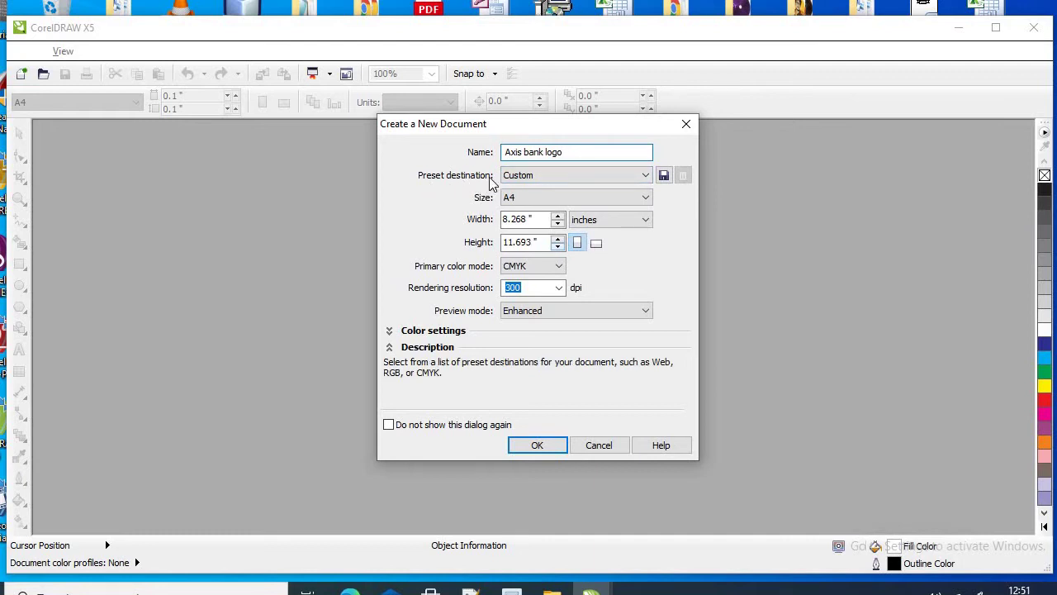
left_click(579, 174)
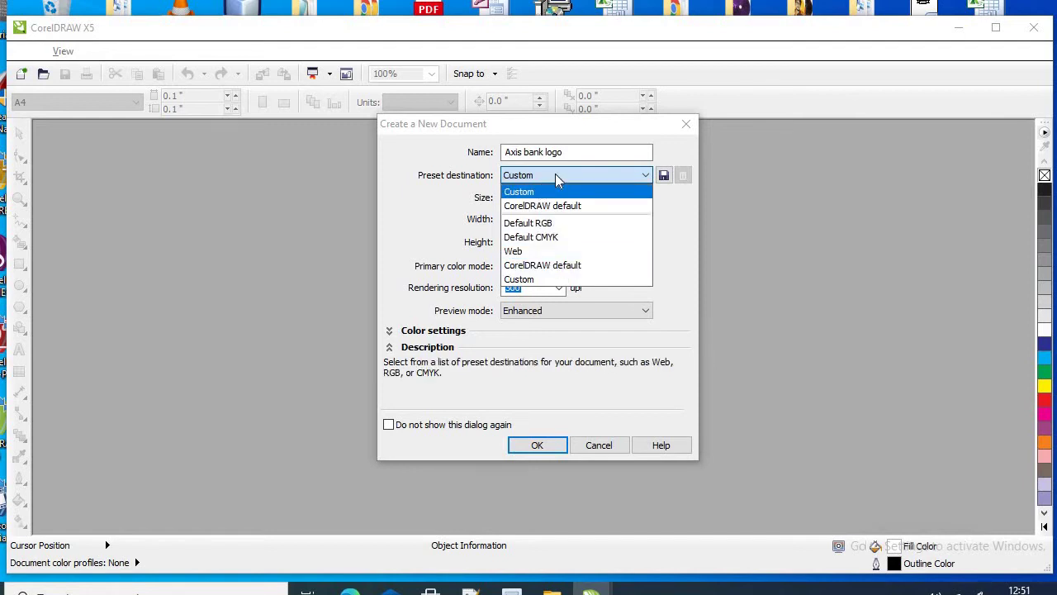
left_click(556, 176)
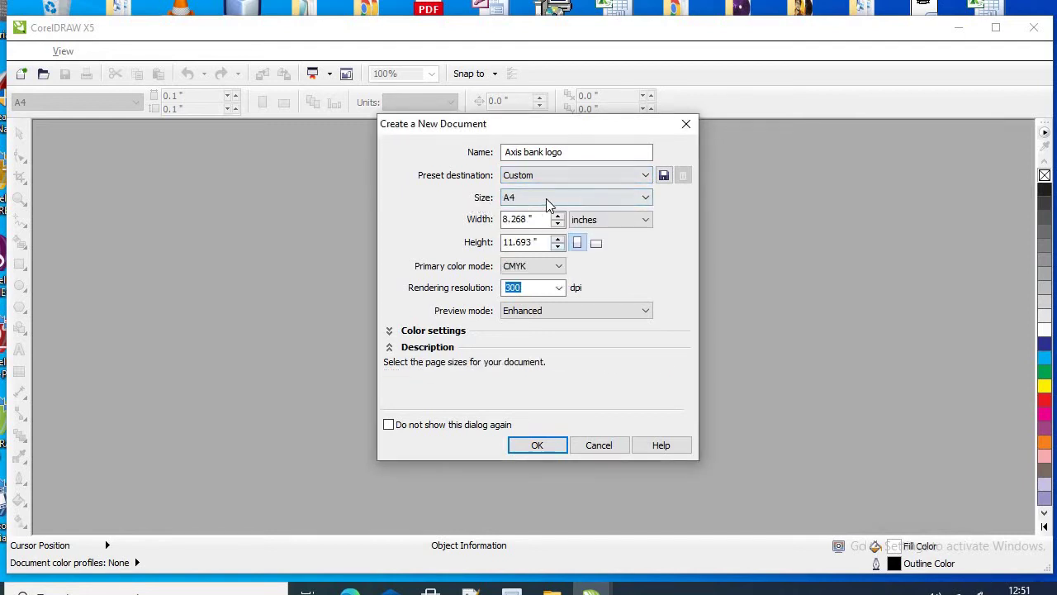
left_click(546, 200)
left_click(547, 199)
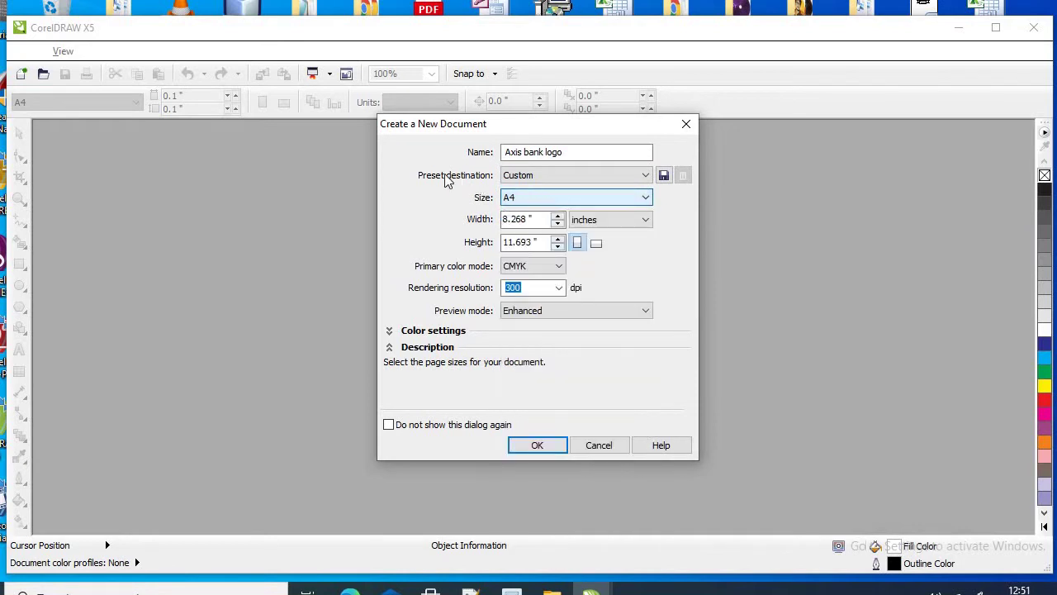
Set the new document's preset destination to Default RGB.
left_click(537, 174)
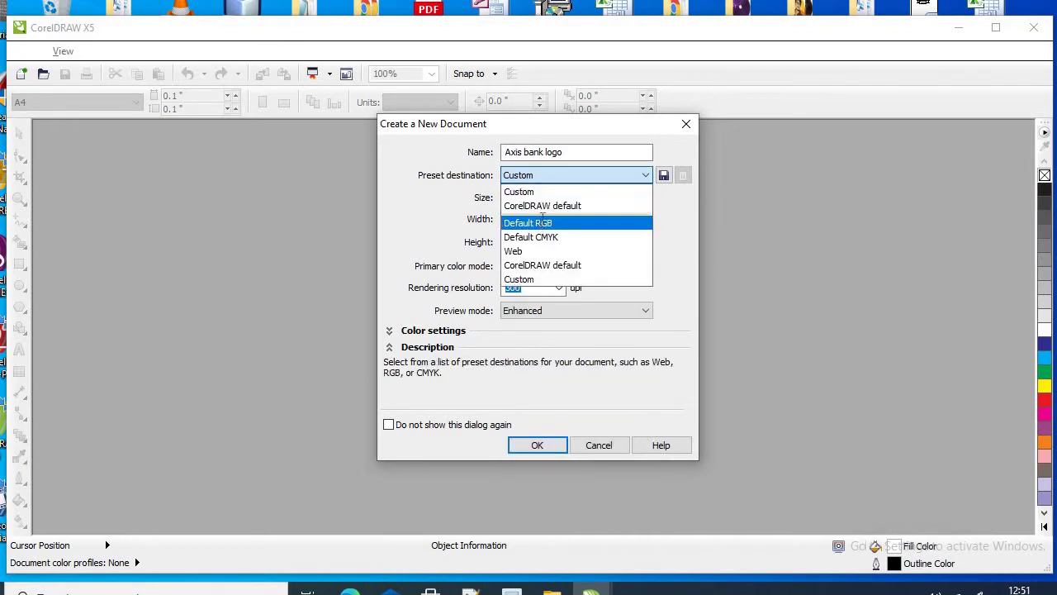
left_click(541, 223)
left_click(558, 196)
left_click(558, 195)
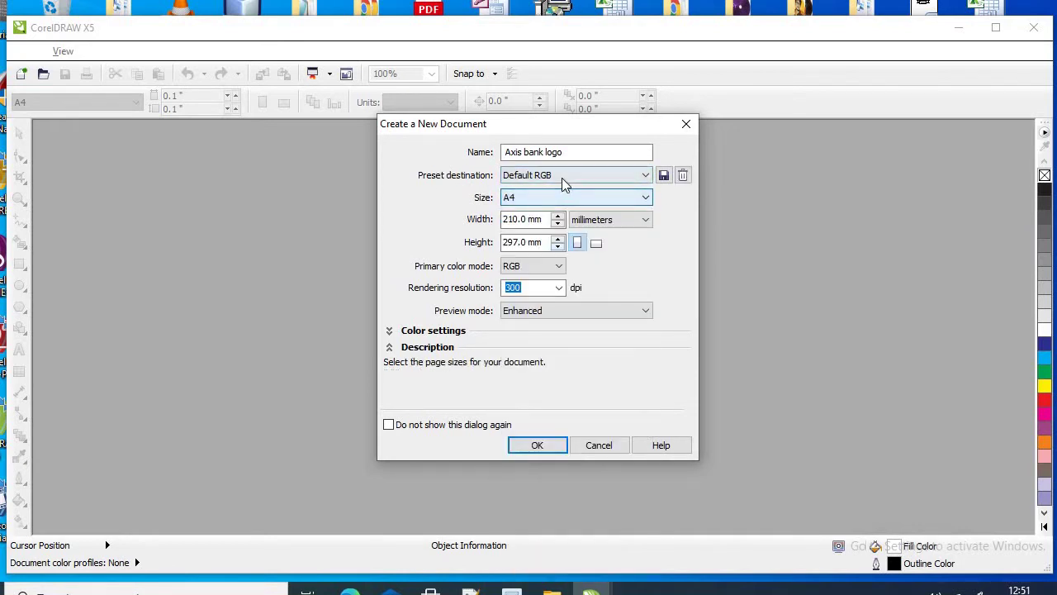
Apply the Web preset destination to the new document and keep its Full Screen size.
left_click(562, 176)
left_click(549, 250)
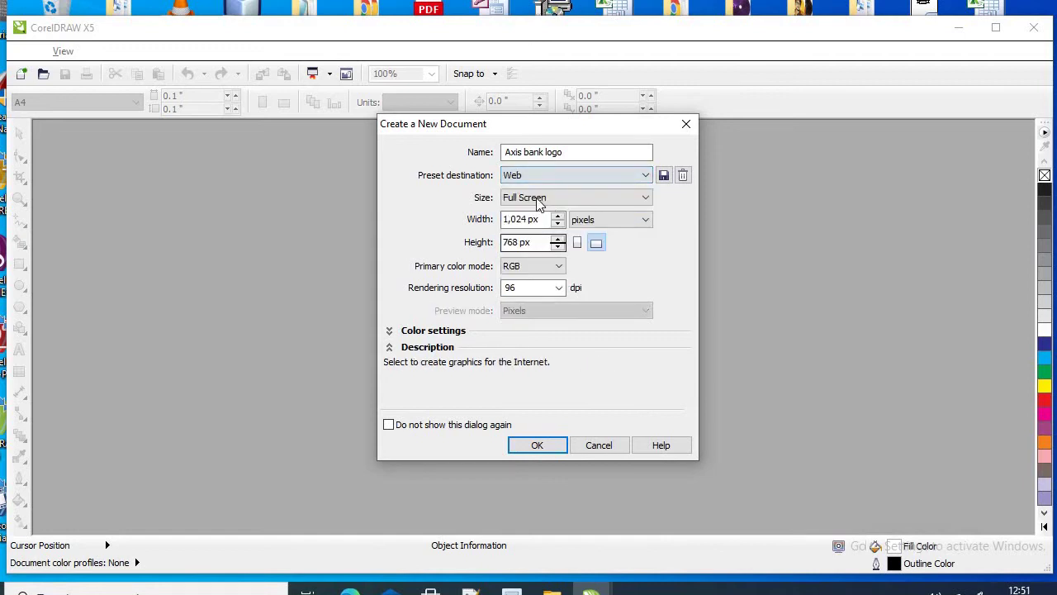
left_click(558, 198)
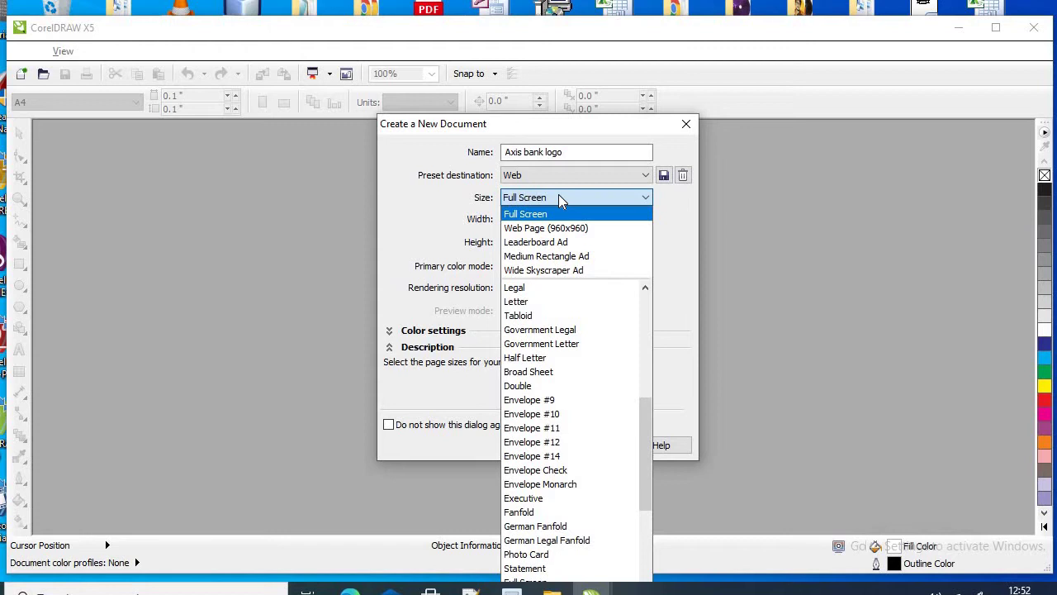
left_click(555, 196)
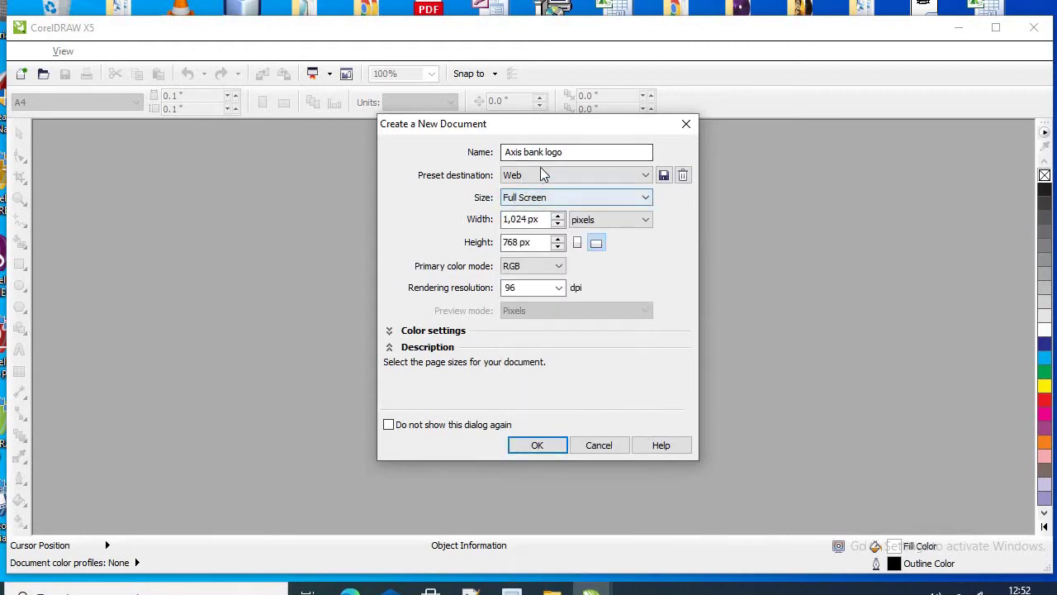
Set the preset destination to Custom and the page size to A4.
left_click(529, 177)
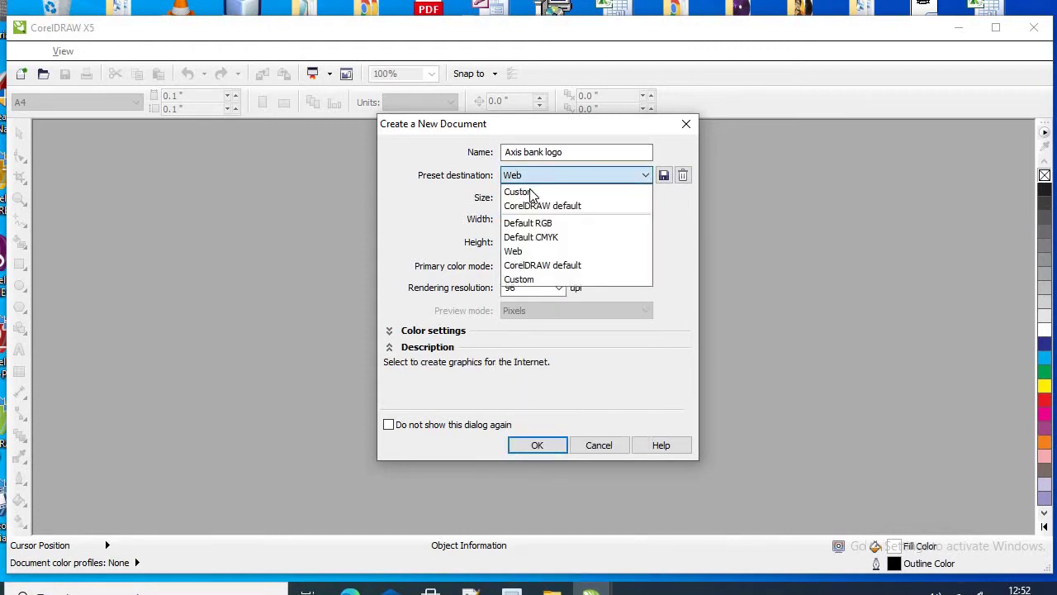
left_click(531, 191)
left_click(558, 199)
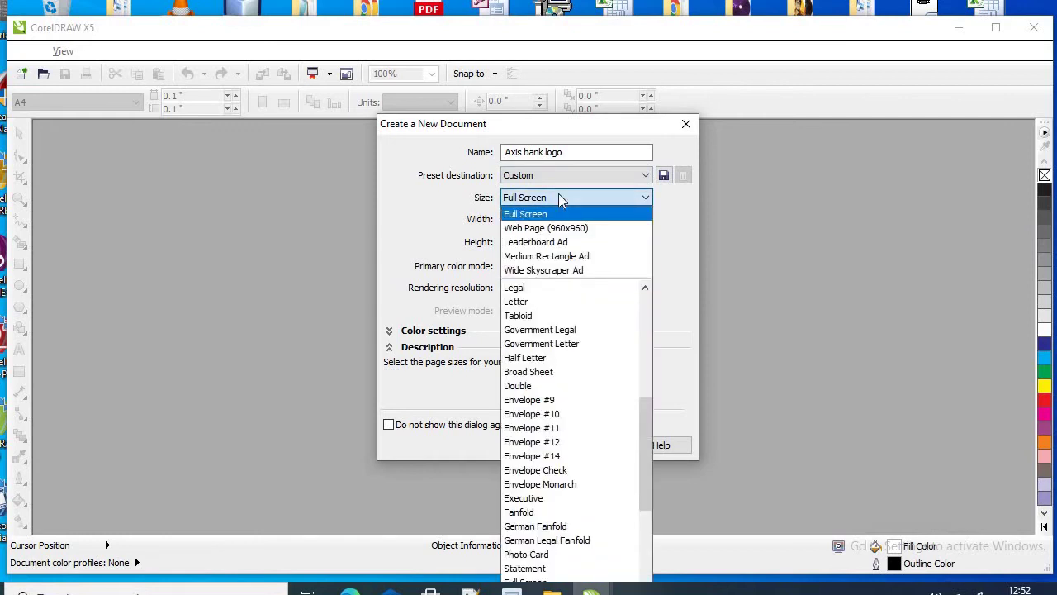
left_click(558, 199)
left_click(559, 174)
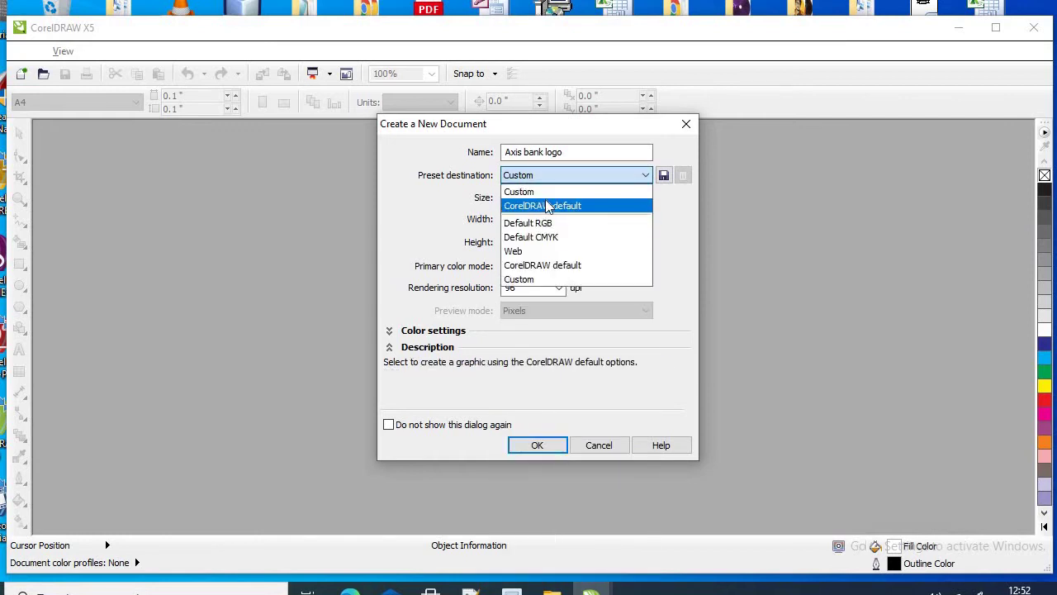
left_click(555, 276)
left_click(566, 196)
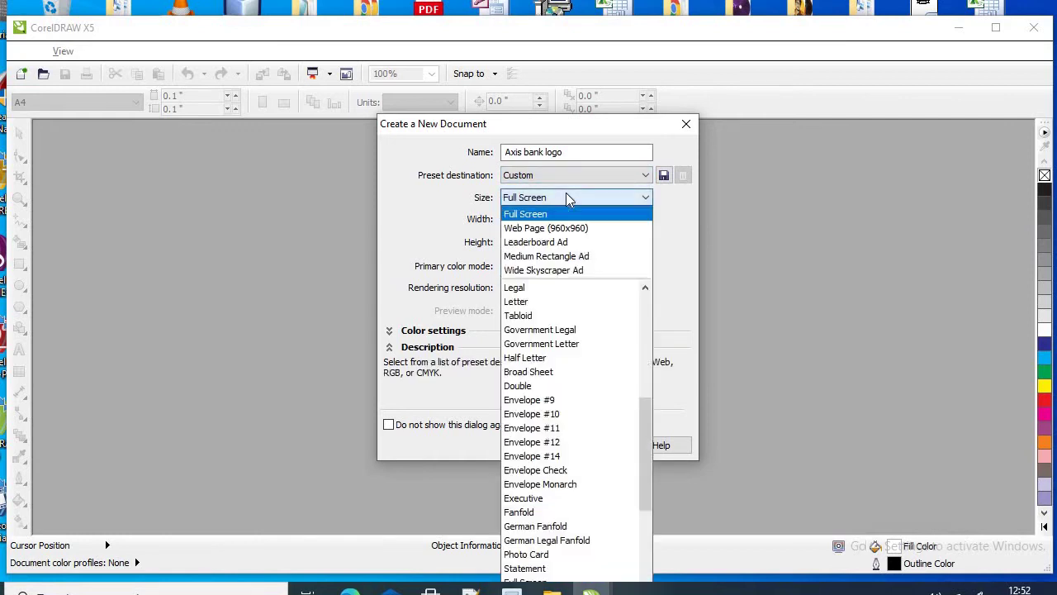
left_click_drag(642, 406, 653, 286)
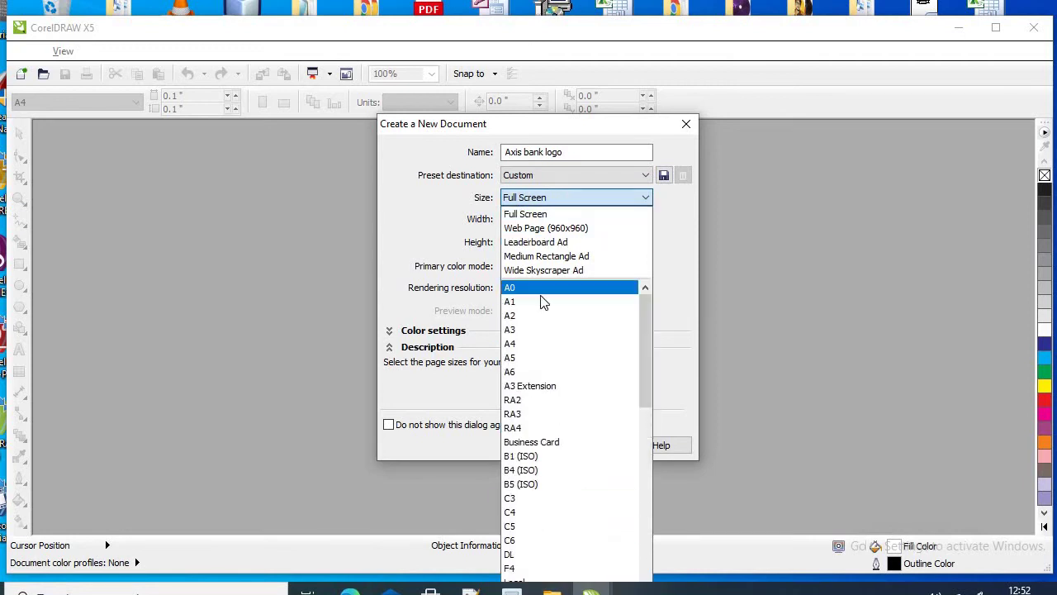
left_click(549, 343)
Set the measurement unit for the page width and height to inches.
left_click(626, 229)
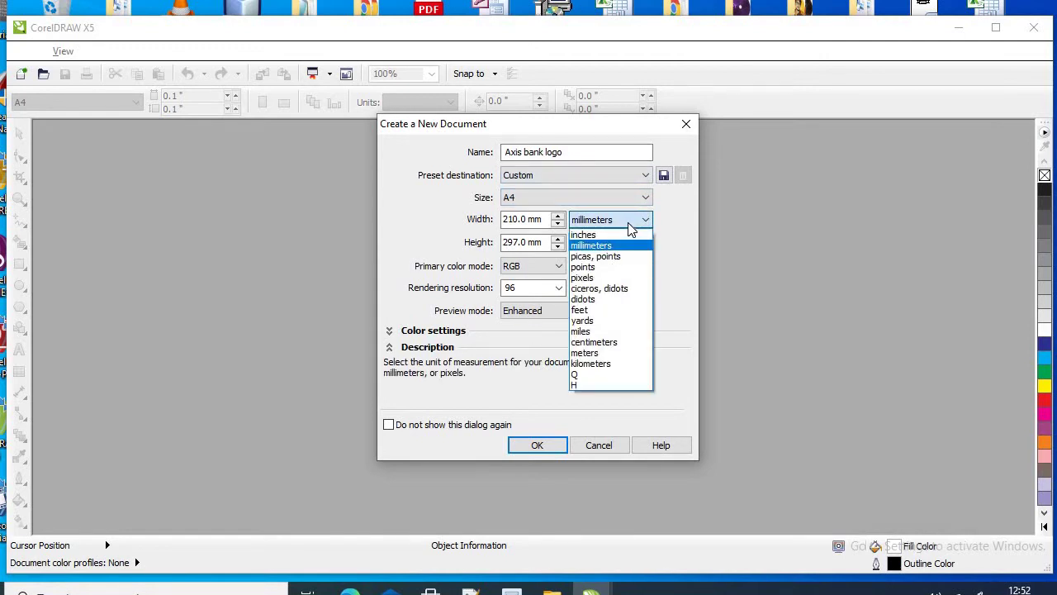
left_click(629, 223)
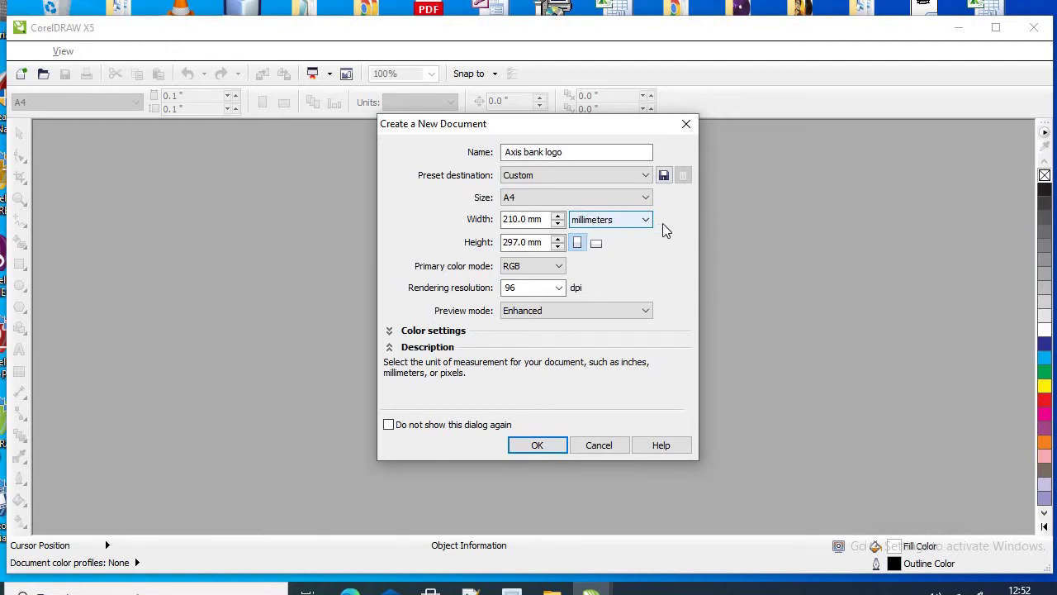
left_click(644, 221)
left_click(645, 225)
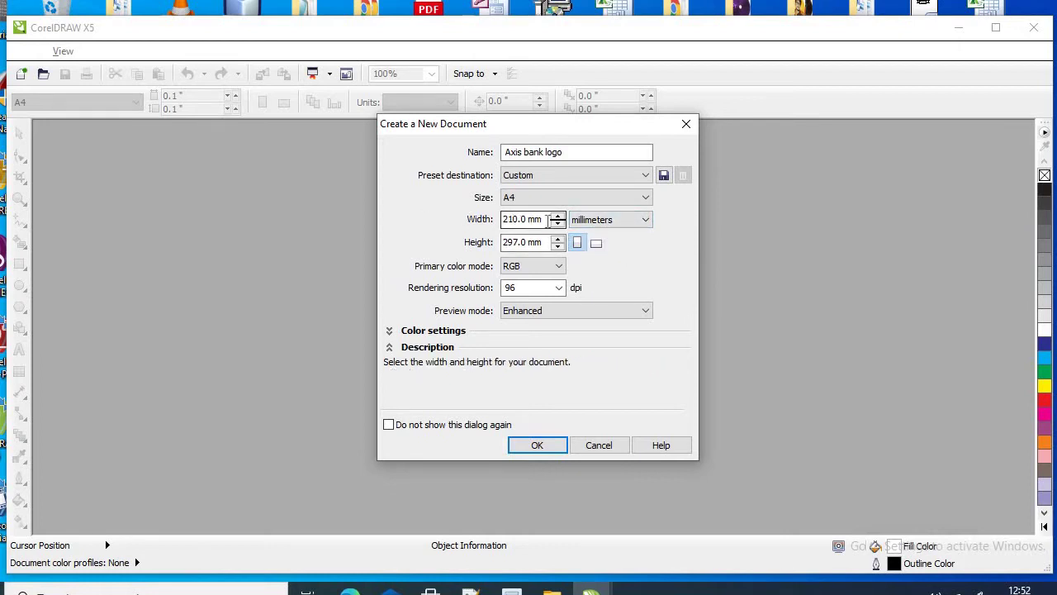
left_click_drag(544, 219, 489, 222)
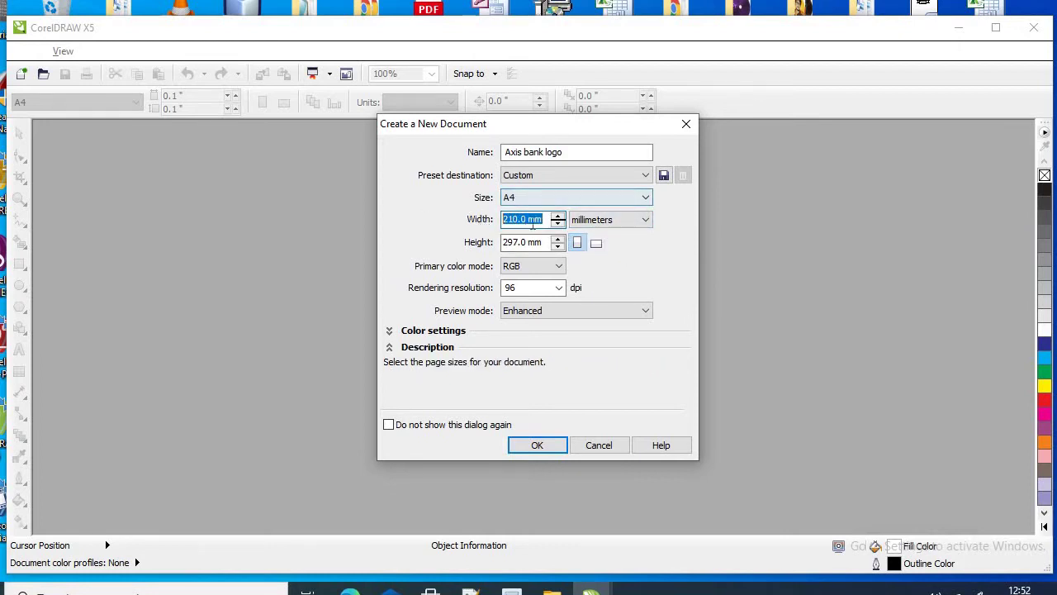
left_click_drag(544, 242, 467, 251)
left_click(624, 219)
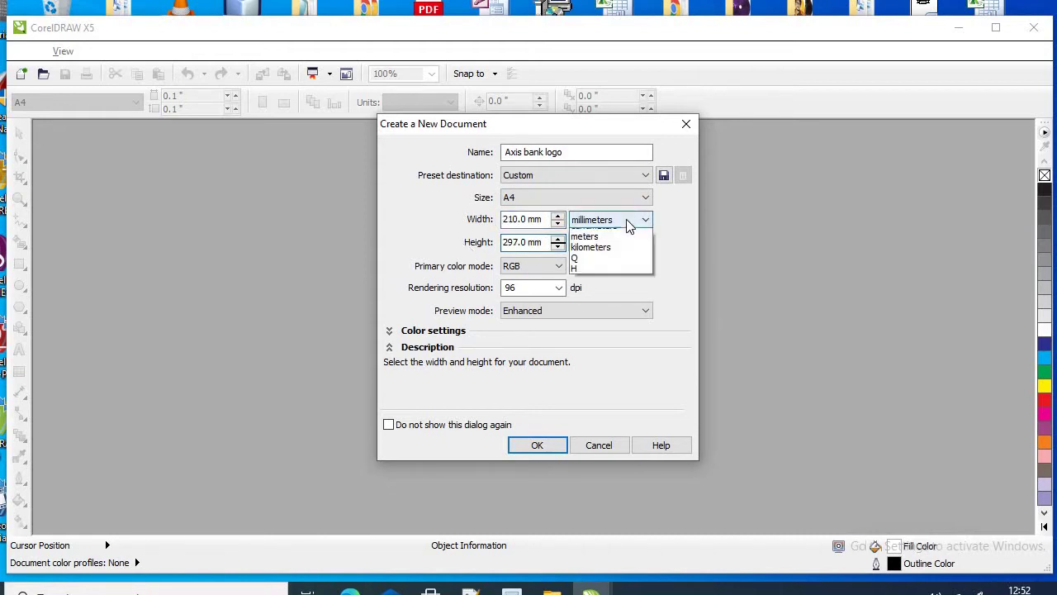
left_click(591, 236)
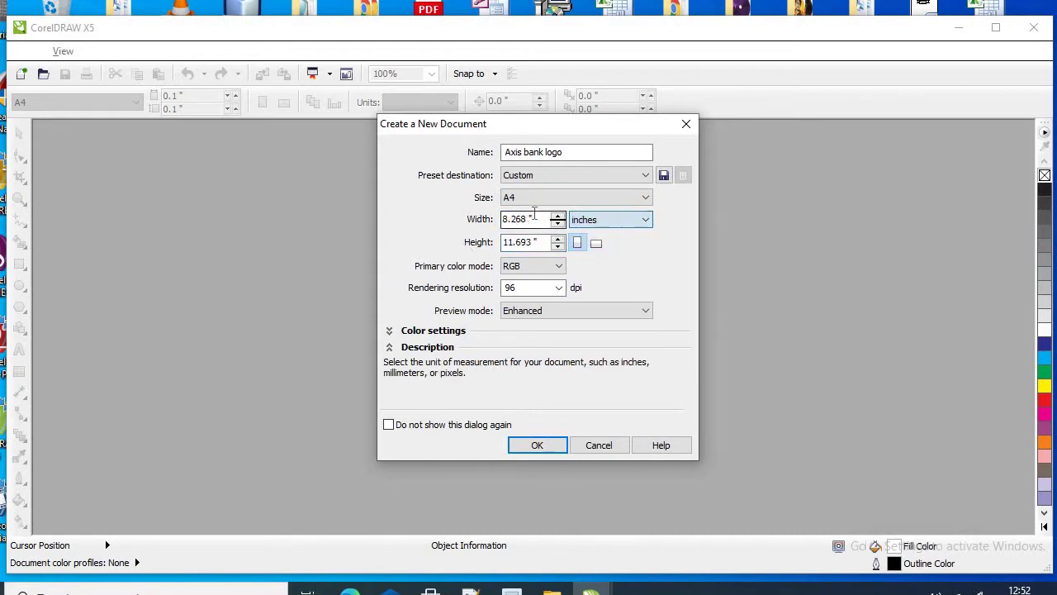
Keep RGB as the primary color mode and create the document.
key("Tab")
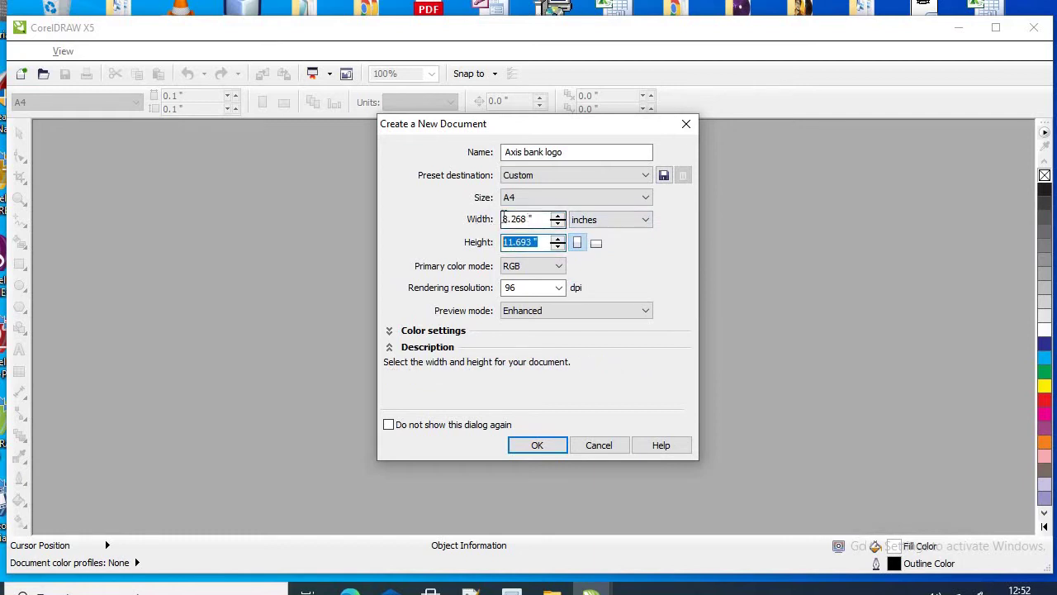
left_click_drag(525, 220, 496, 250)
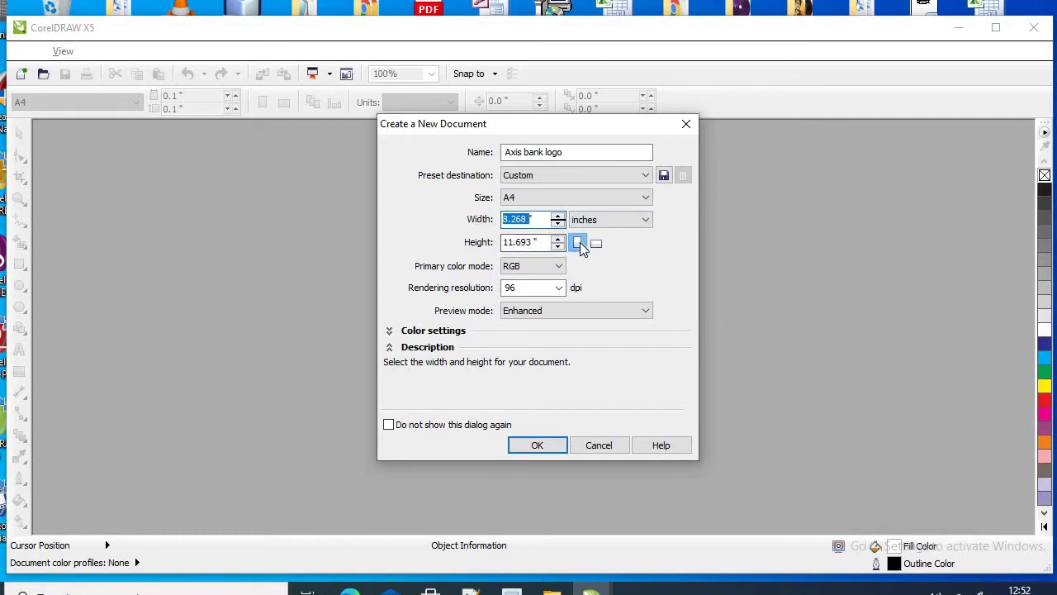
left_click(554, 270)
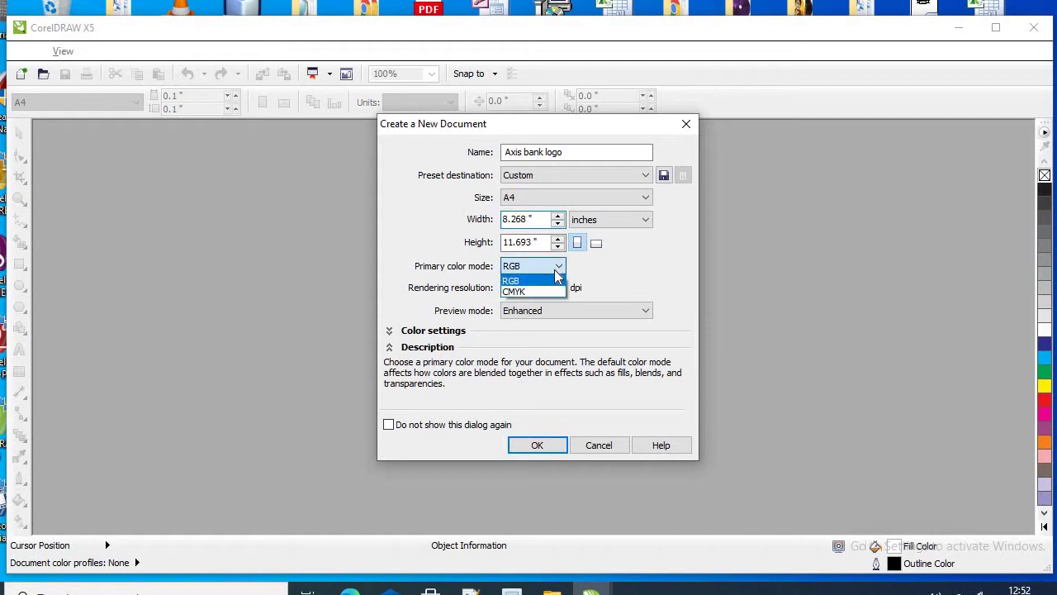
left_click(554, 269)
left_click(556, 272)
left_click(532, 266)
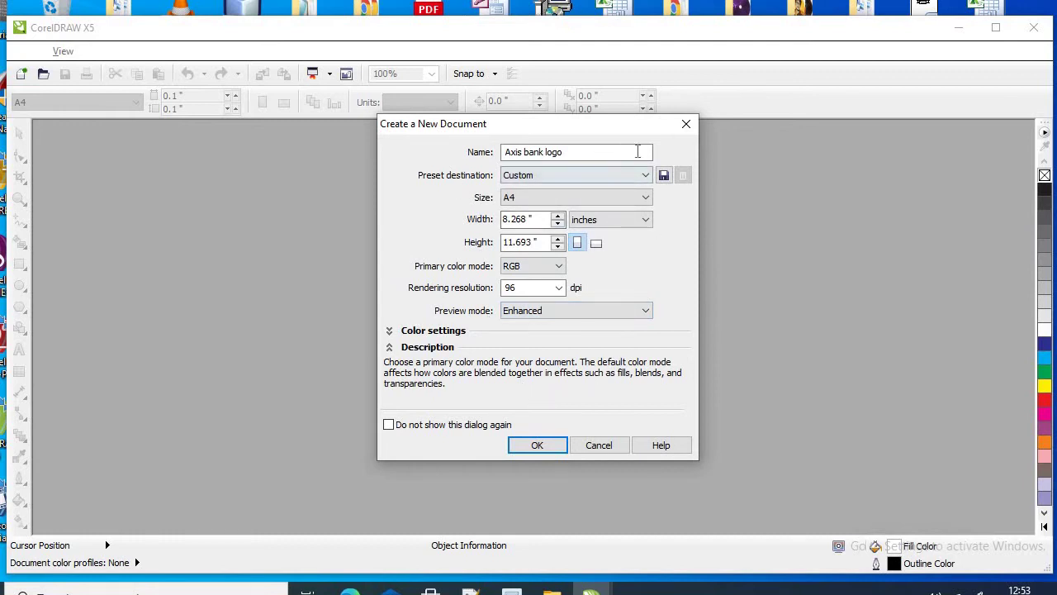
left_click(532, 446)
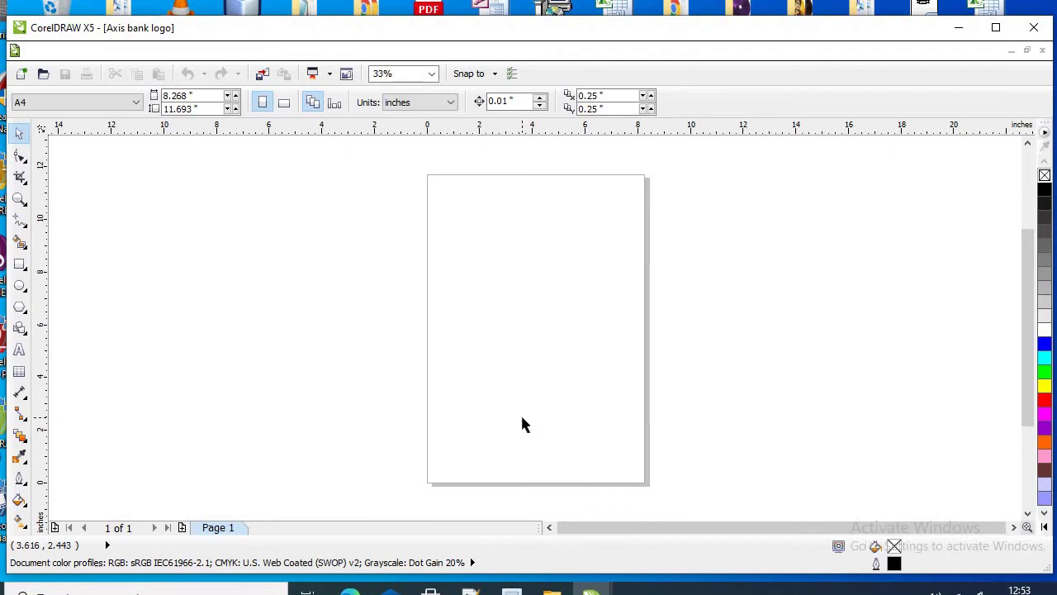
scroll(540, 358, "down", 3)
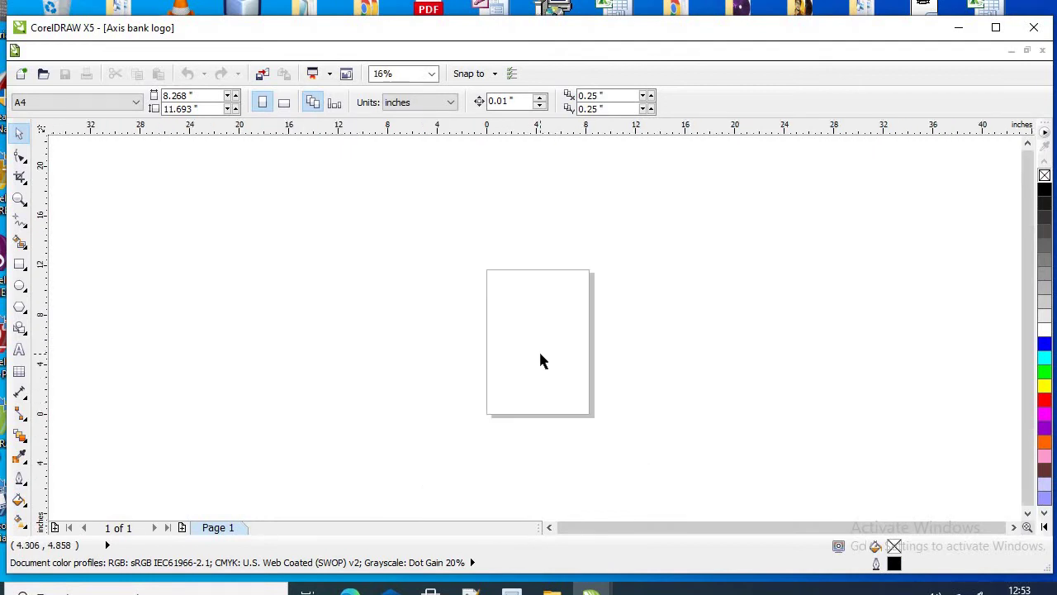
scroll(540, 358, "up", 2)
scroll(540, 357, "down", 2)
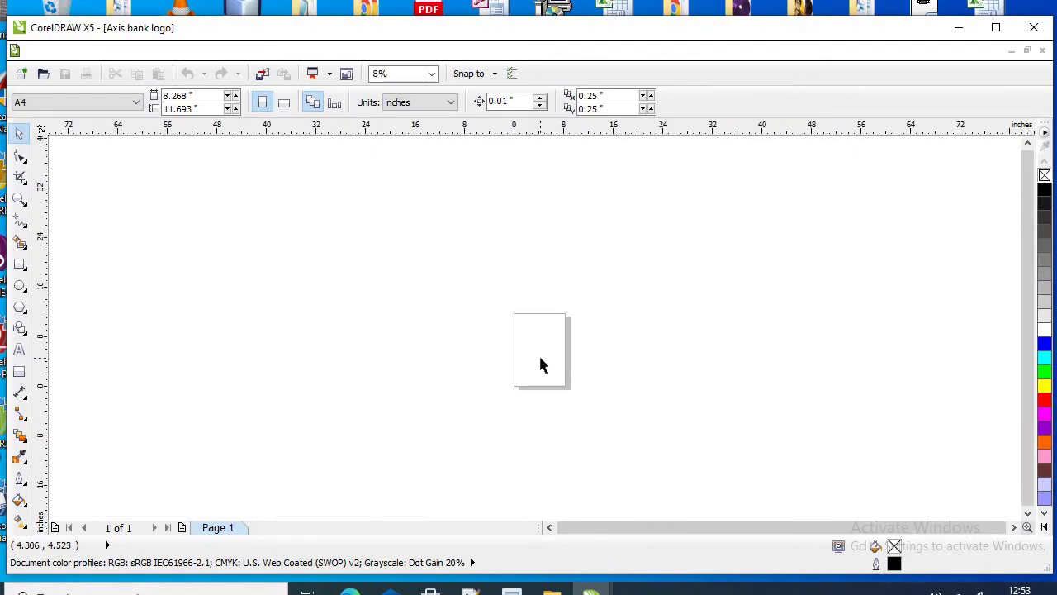
scroll(540, 357, "up", 3)
scroll(542, 360, "down", 1)
scroll(542, 366, "down", 1)
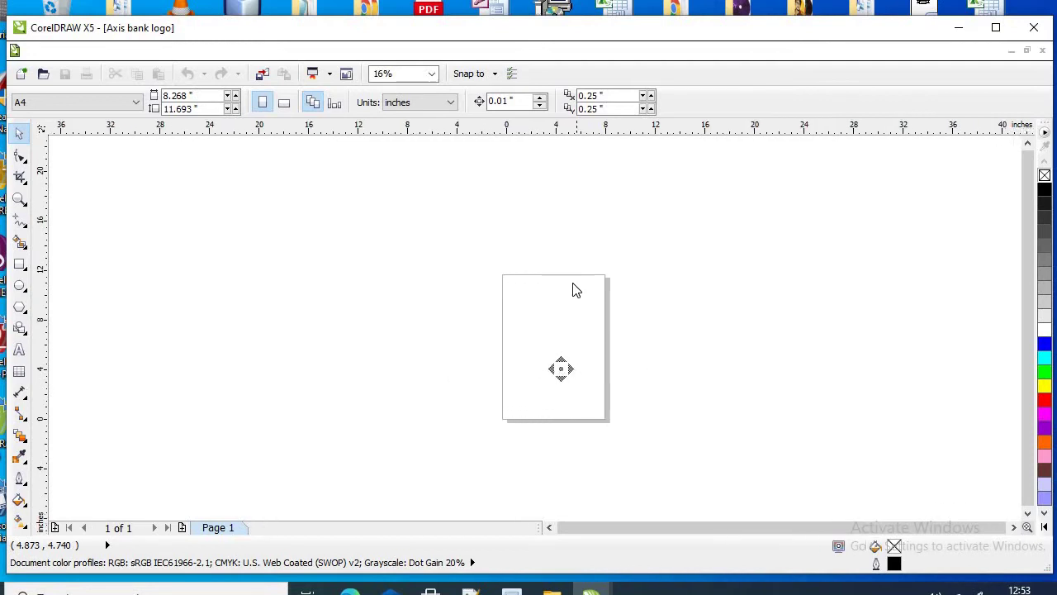
middle_click(571, 370)
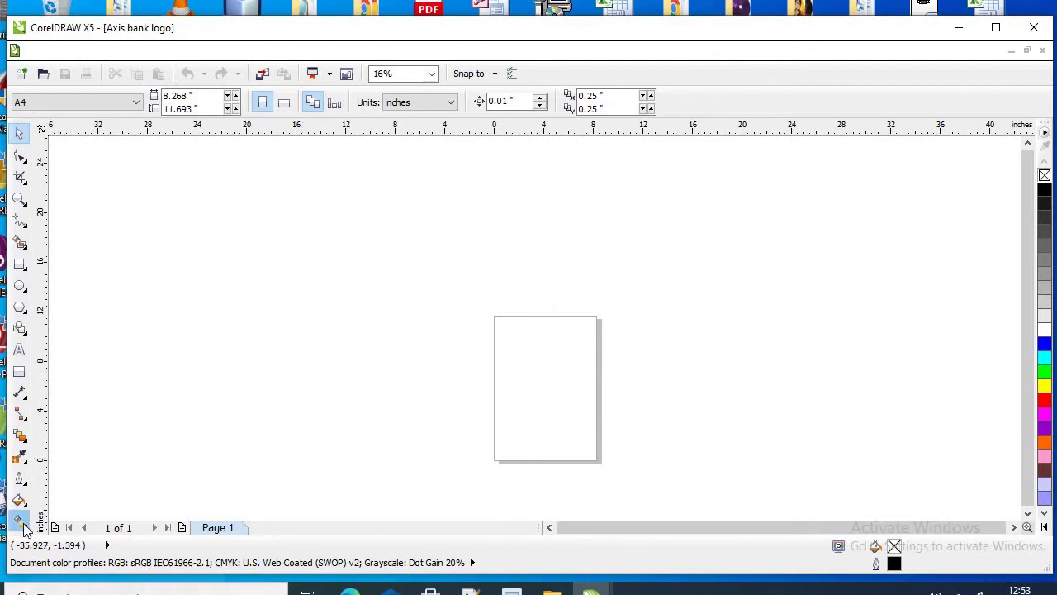
Shift the view of the blank page with the Pan tool and return to the Pick tool.
left_click(23, 202)
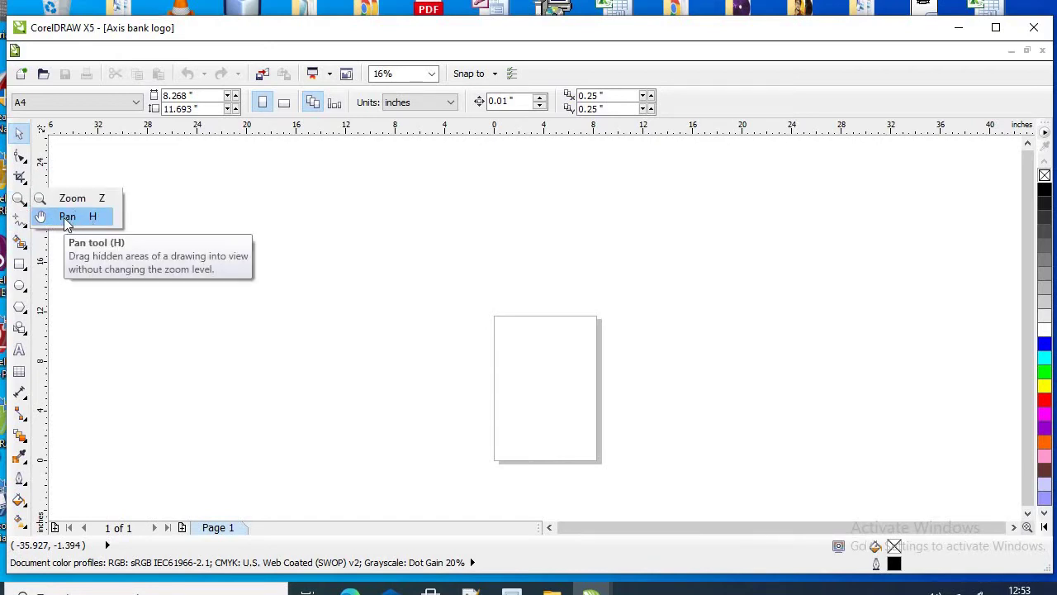
left_click(53, 217)
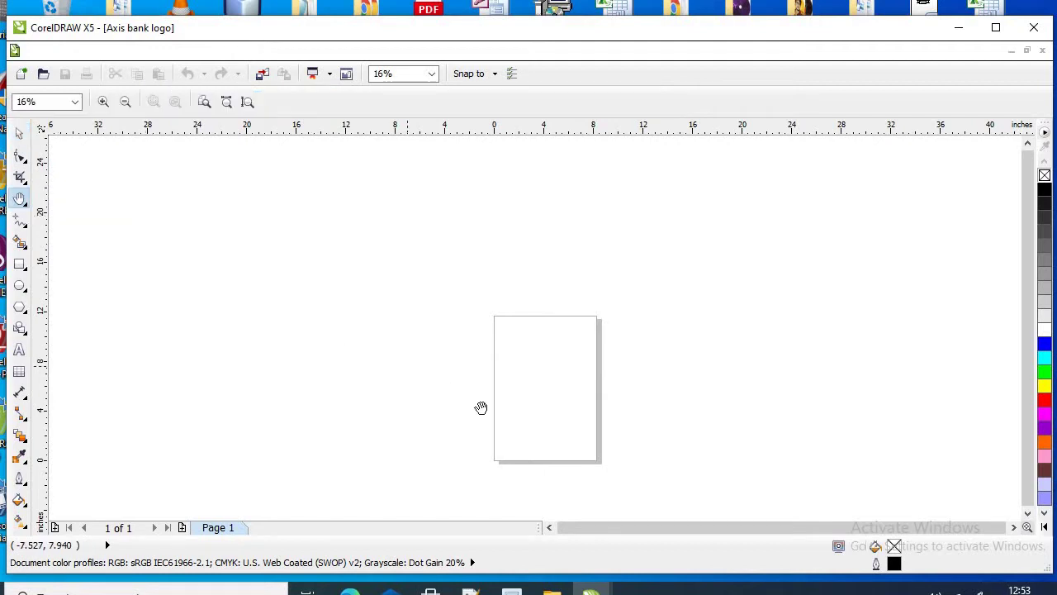
left_click_drag(481, 405, 158, 273)
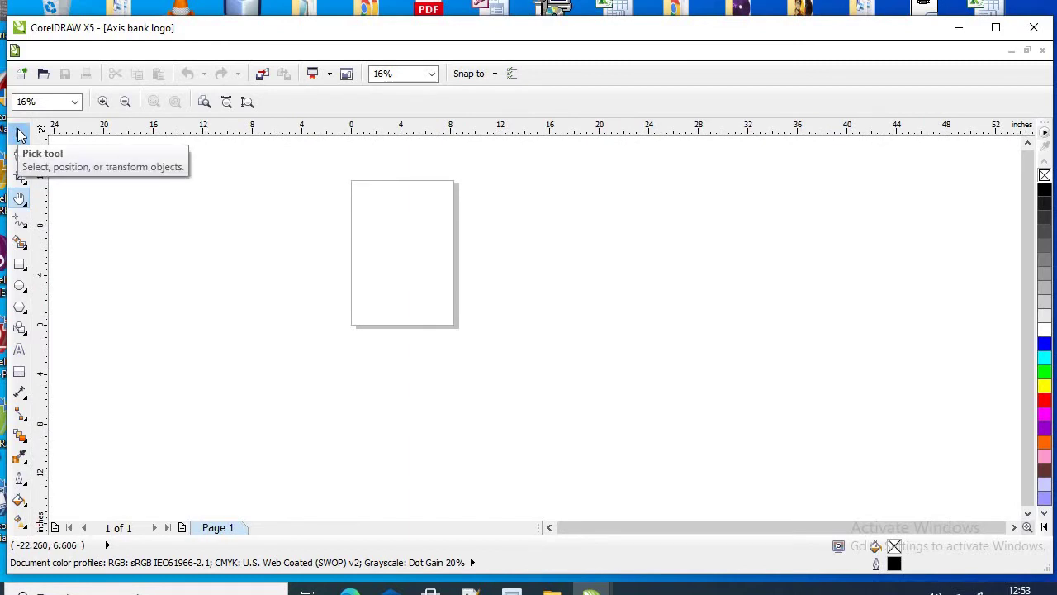
left_click(21, 135)
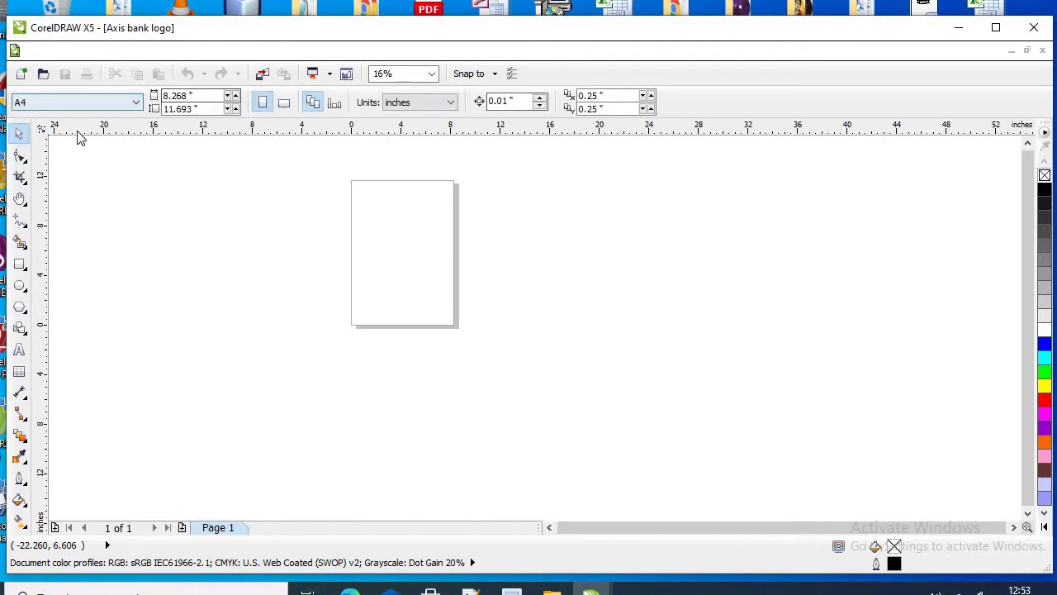
Switch the document's units to millimeters while keeping the A4 page size.
left_click(86, 104)
left_click(86, 104)
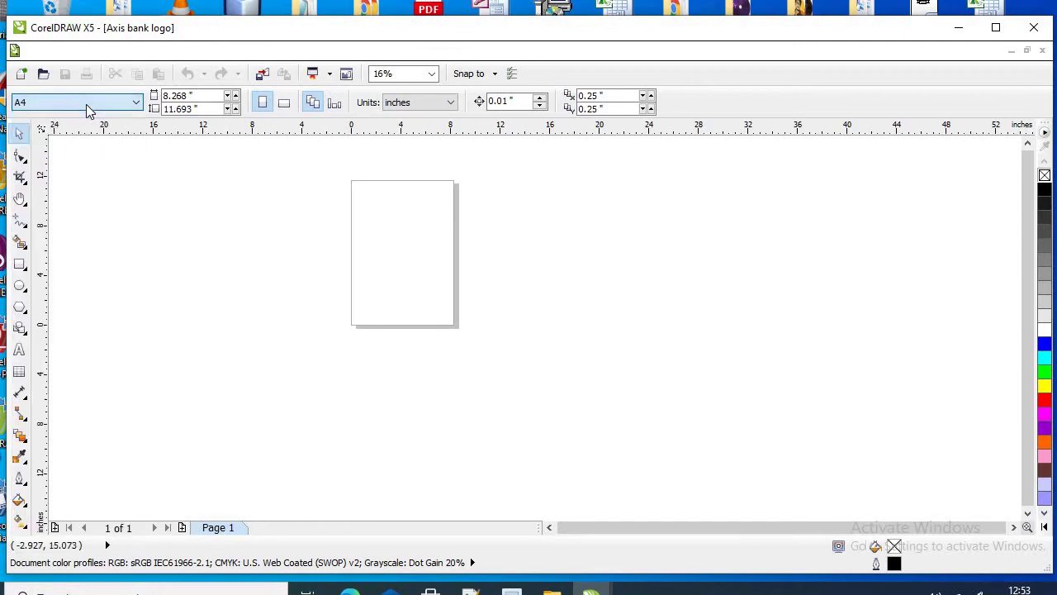
left_click(426, 104)
left_click(426, 134)
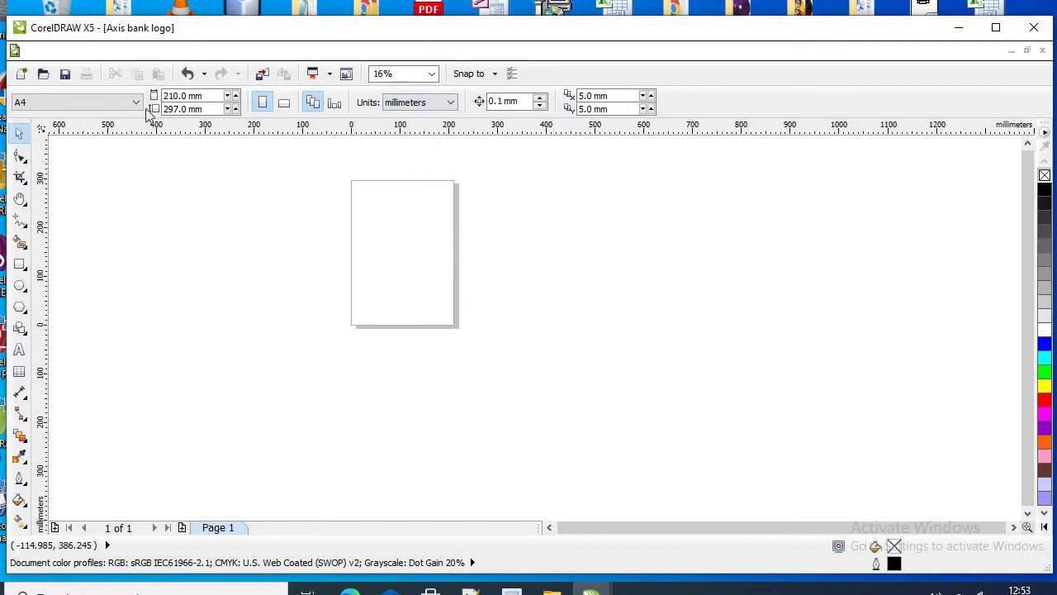
left_click(186, 96)
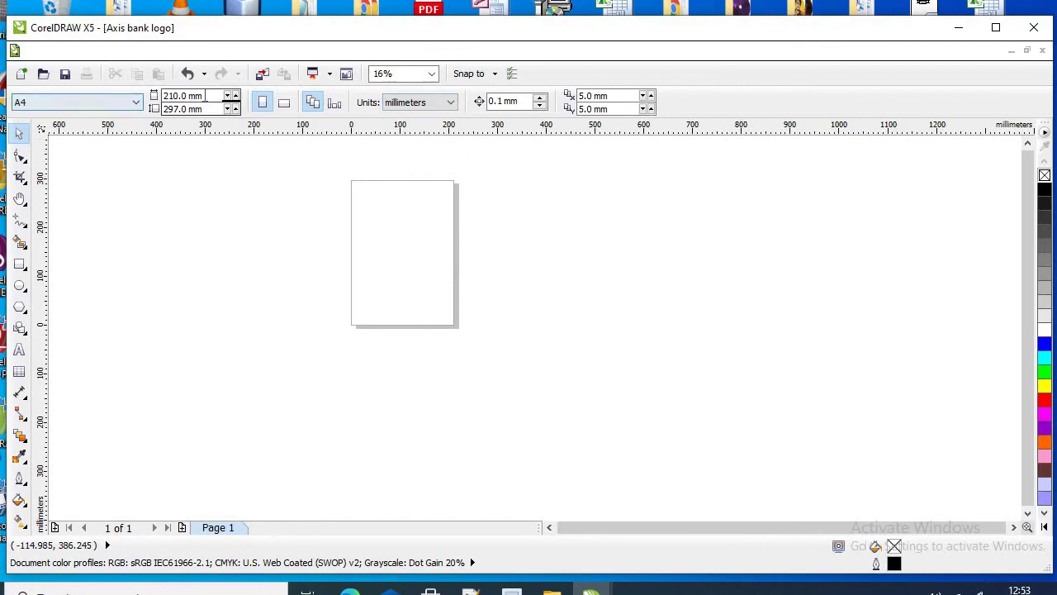
Set the A4 page to landscape orientation and the document's units to inches.
left_click(284, 104)
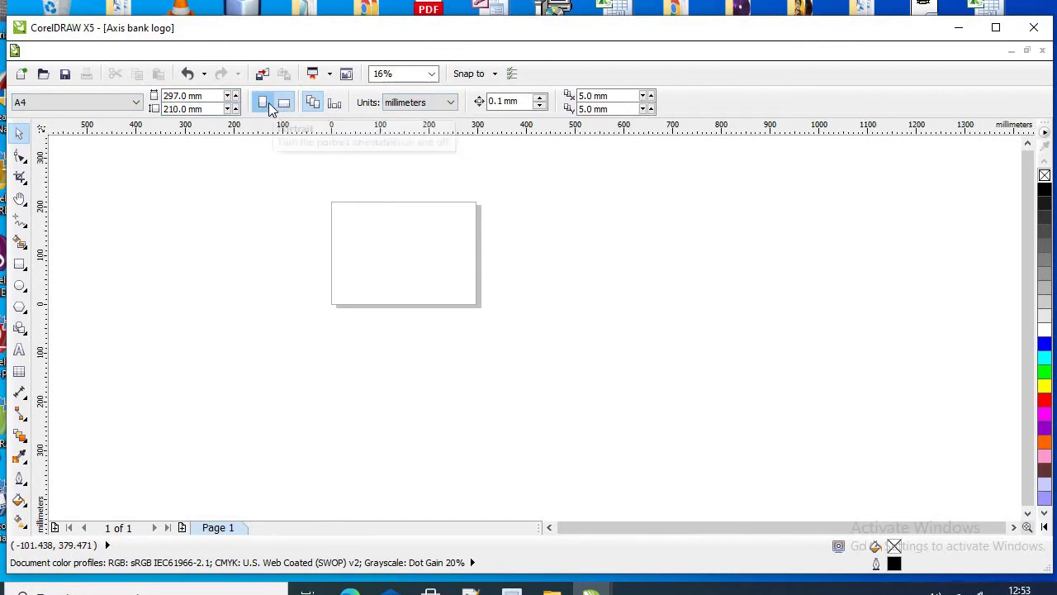
left_click(261, 103)
left_click(283, 104)
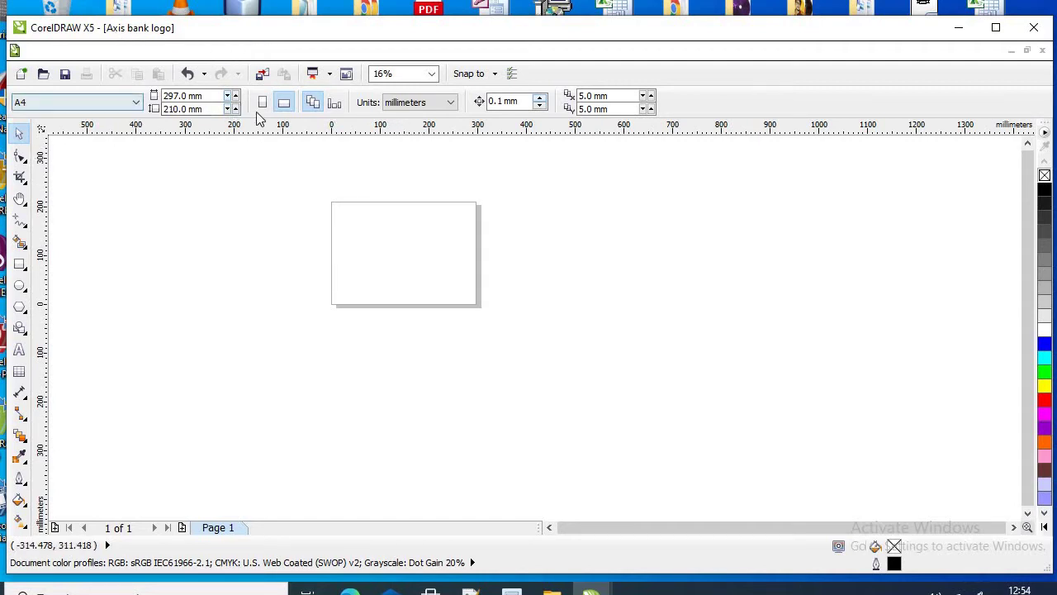
left_click(427, 106)
left_click(418, 117)
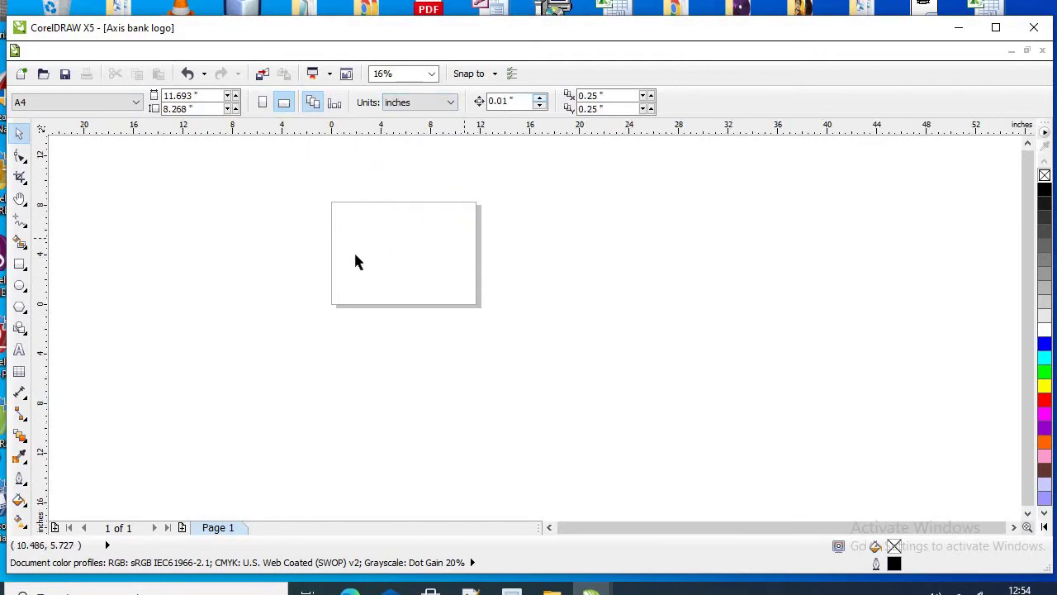
Zoom the view to fit the whole page.
left_click(429, 75)
left_click(431, 75)
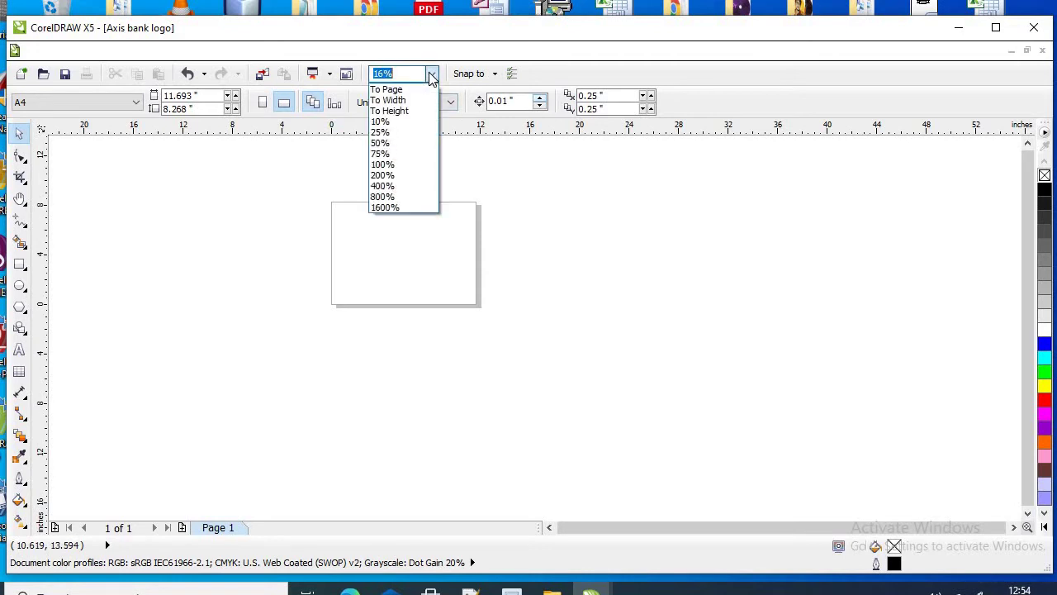
left_click(417, 91)
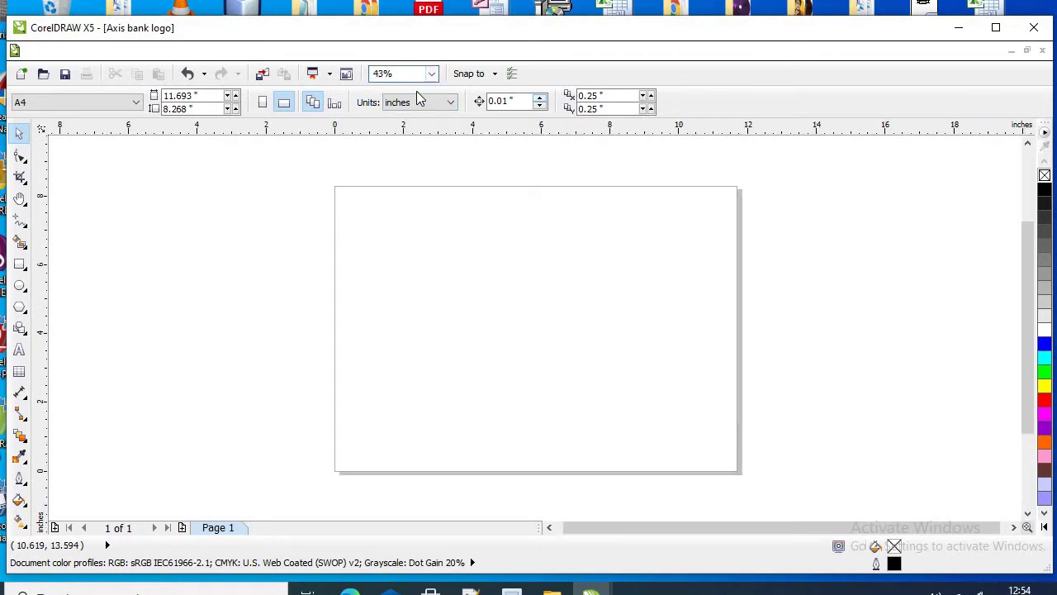
left_click(430, 76)
left_click(430, 76)
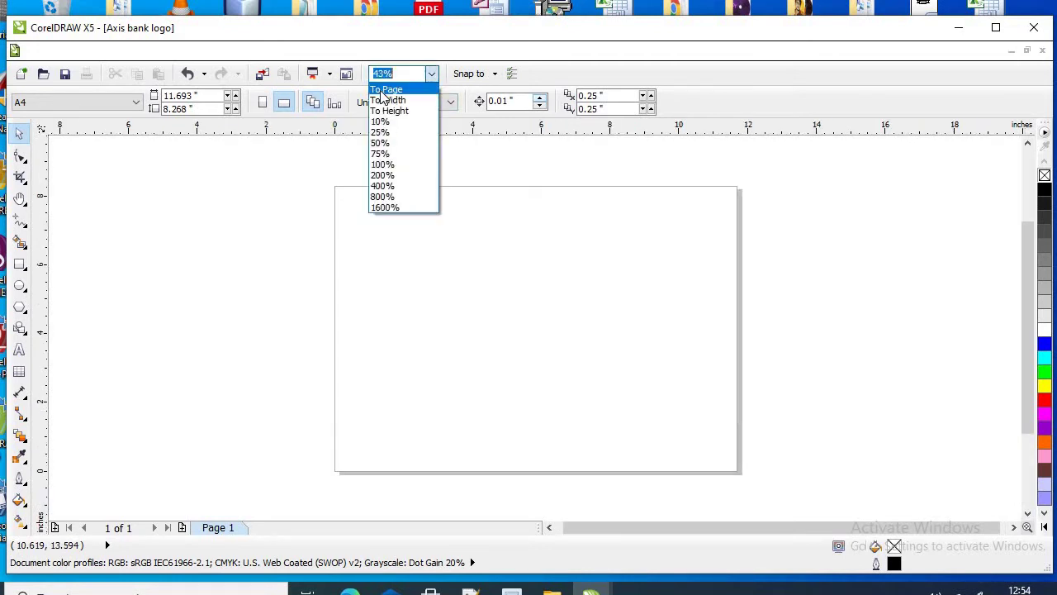
left_click(433, 75)
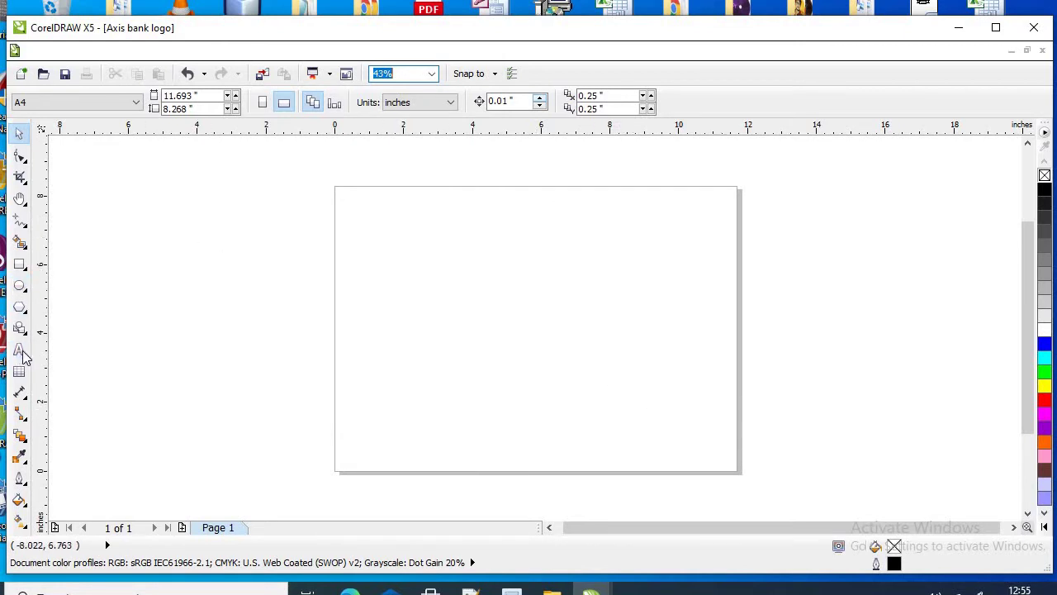
Draw a practice polygon on the page with the Polygon tool and increase its number of sides.
left_click(19, 264)
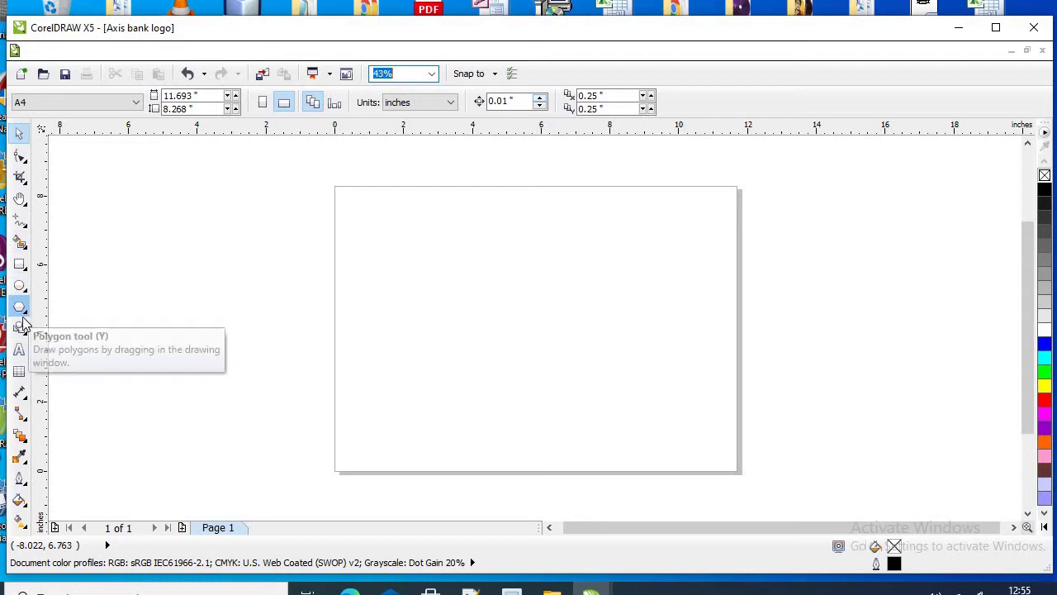
left_click(23, 312)
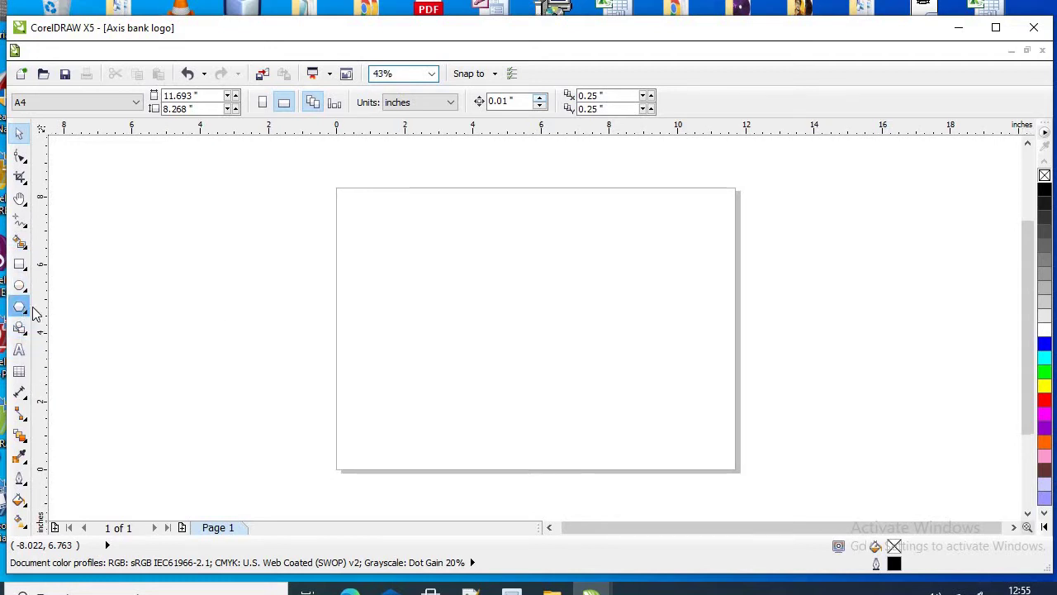
left_click_drag(382, 238, 547, 408)
left_click(431, 97)
left_click(432, 96)
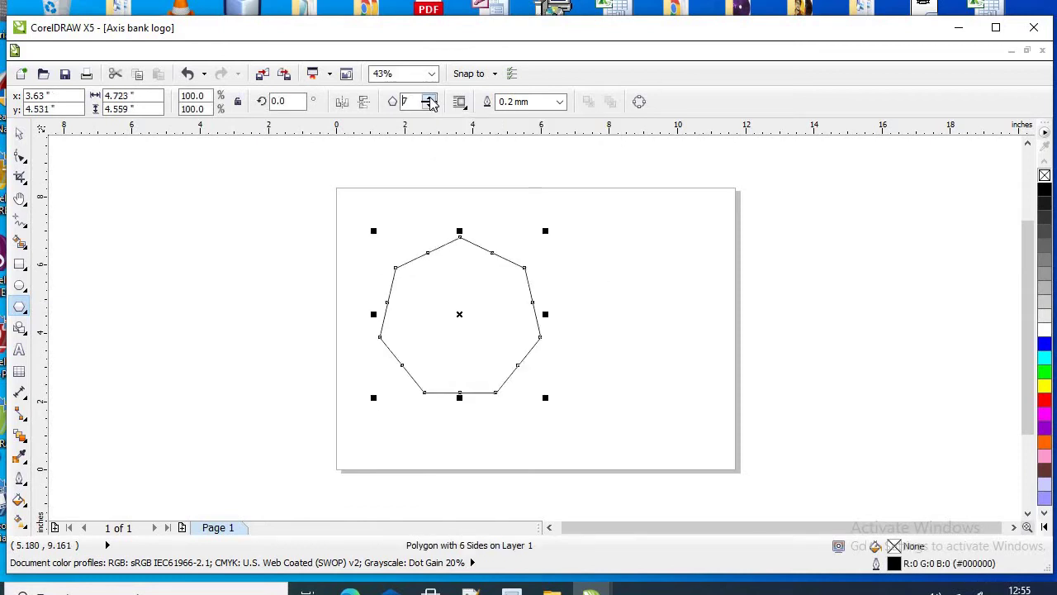
left_click(431, 97)
Reduce the practice polygon to 3 sides and delete it.
left_click(429, 106)
left_click(429, 106)
left_click(429, 106)
left_click(429, 107)
left_click(429, 106)
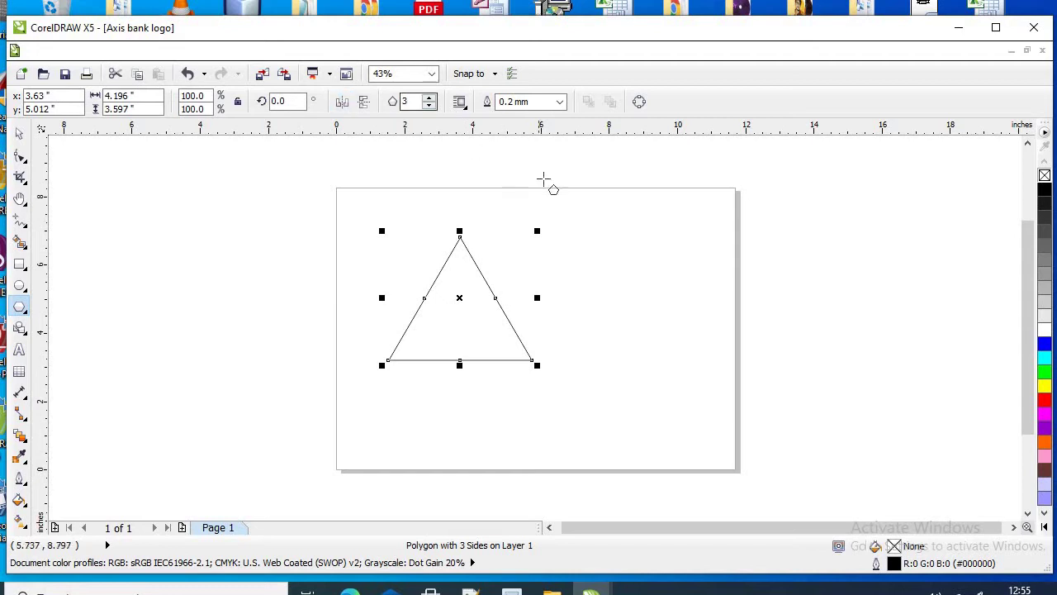
key("Delete")
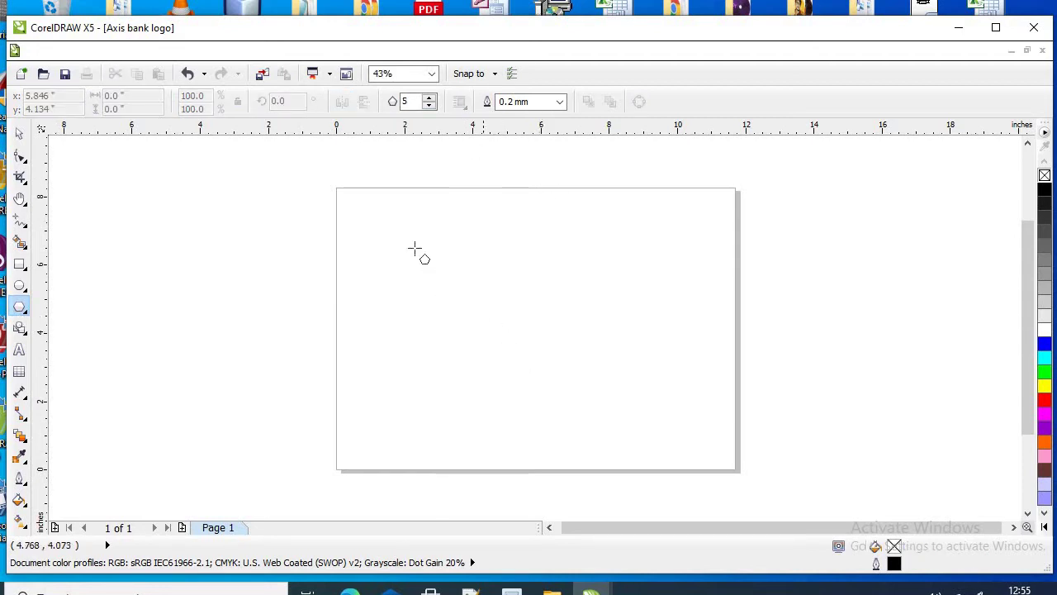
Draw a polygon about 3.8 by 3.6 inches on the page and set its number of sides to 3.
mouse_move(415, 248)
left_mouse_down()
mouse_move(573, 403)
mouse_move(567, 387)
mouse_move(583, 397)
mouse_move(545, 361)
mouse_move(550, 371)
left_mouse_up()
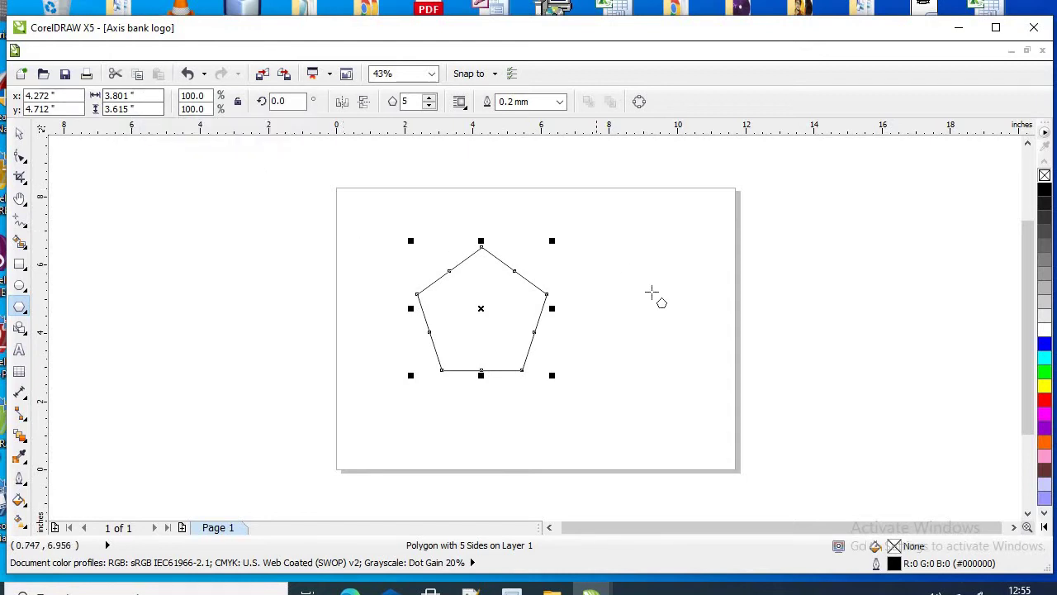
left_click(430, 106)
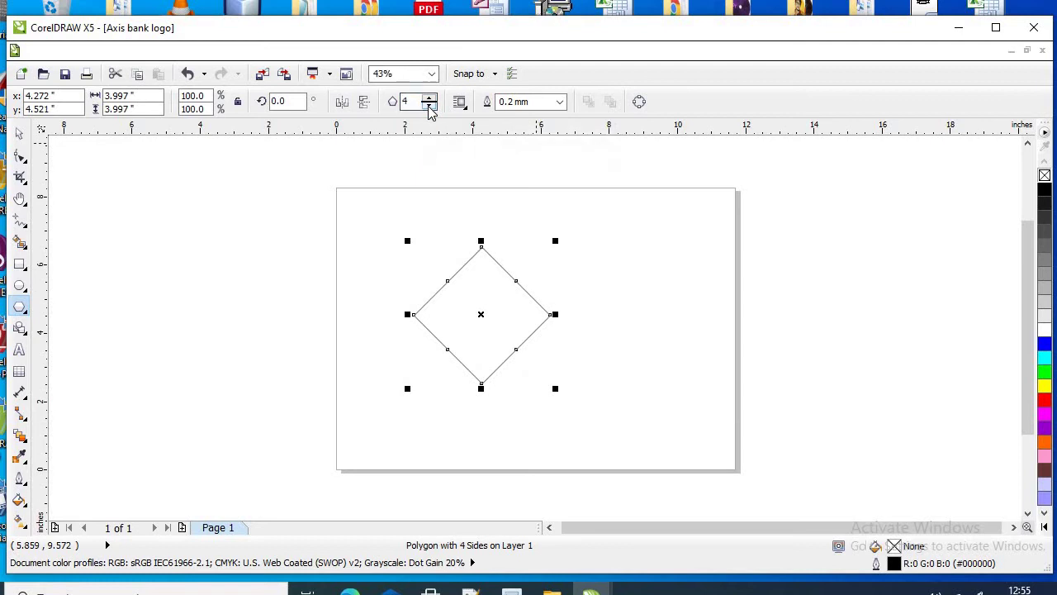
left_click(429, 106)
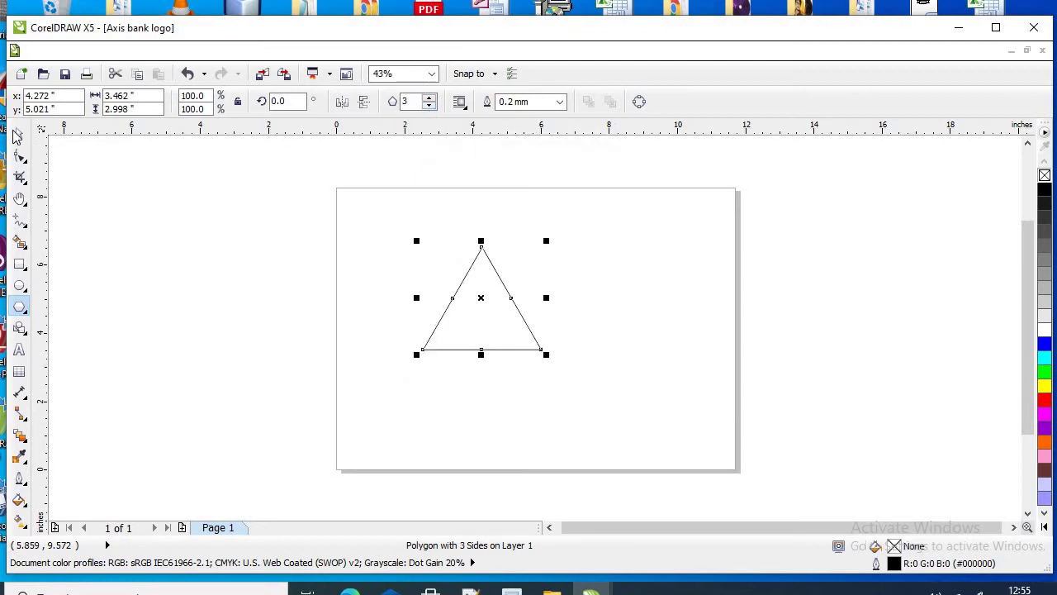
left_click(18, 134)
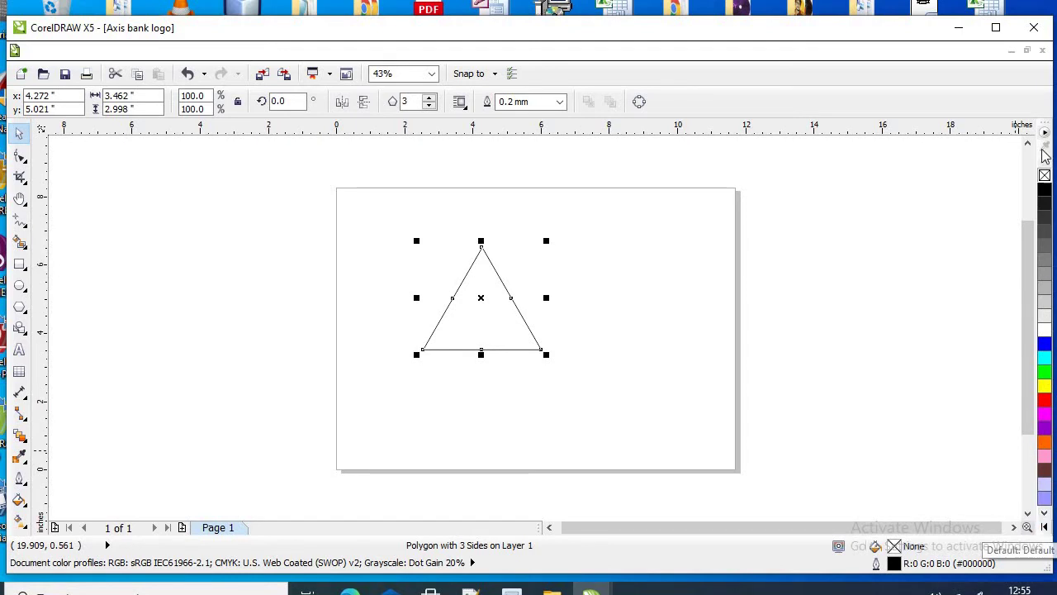
Fill the triangle with the red shade #CE0000 from the shade variations of the dark red palette color.
left_click(1044, 531)
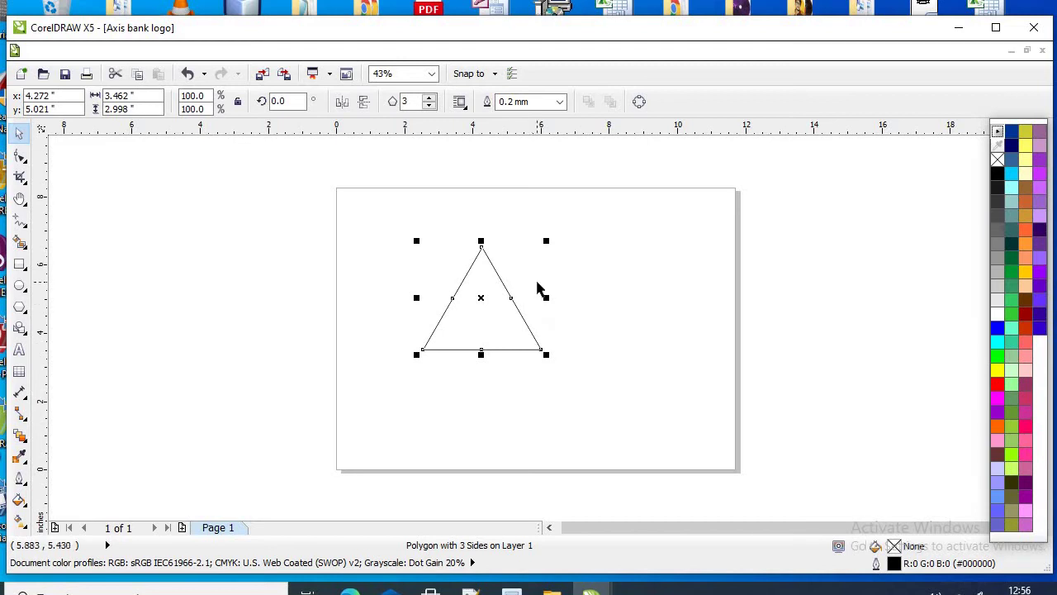
left_click(1024, 315)
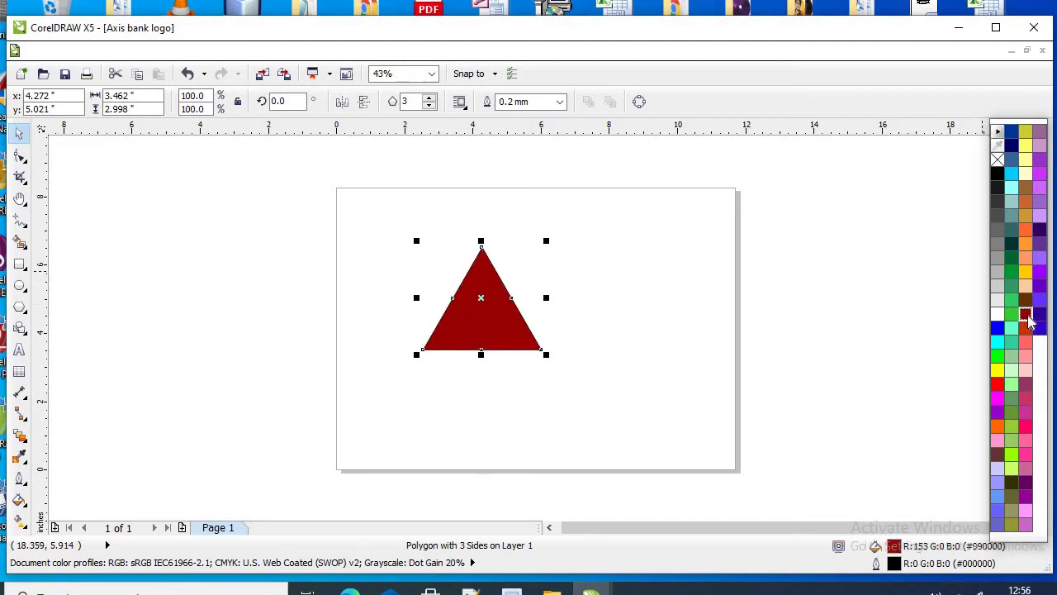
left_click(1026, 315)
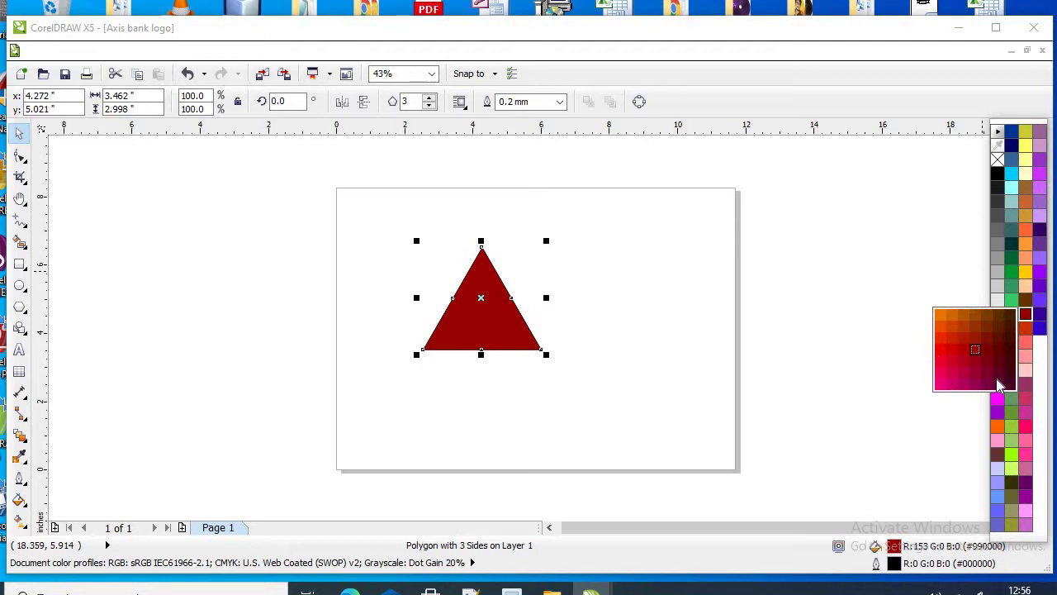
left_click(960, 367)
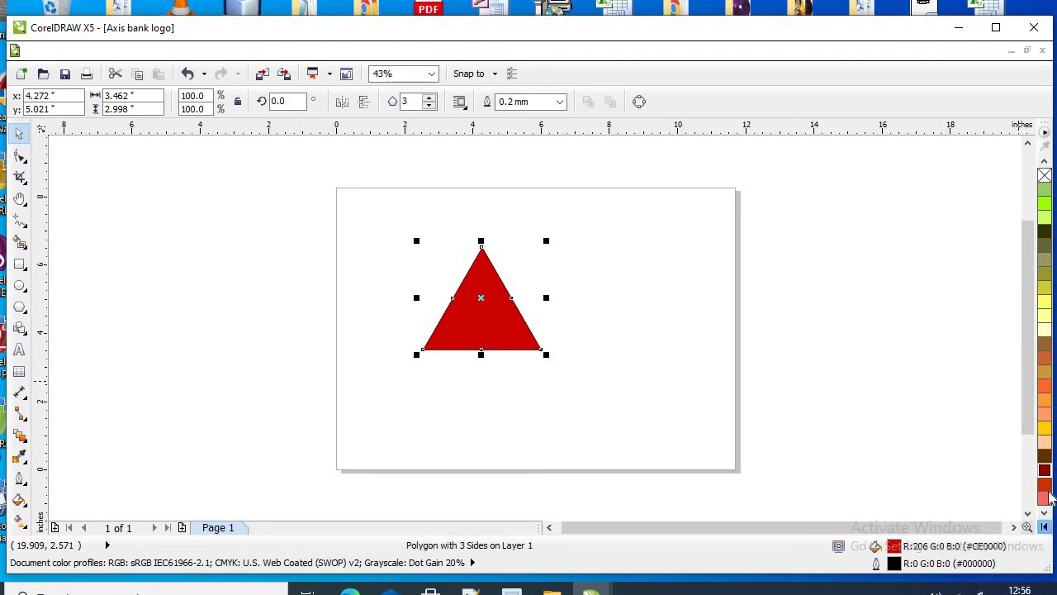
Try the orange-red palette color #CC3300 on the triangle and settle on the dark red fill #990000.
left_click(1045, 528)
left_click(1027, 327)
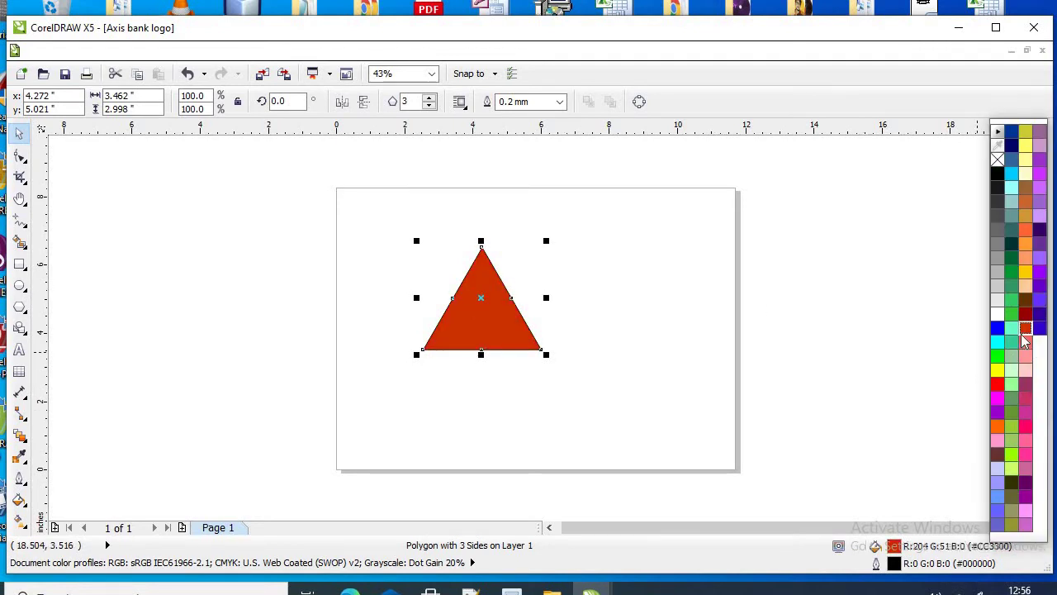
left_click(1025, 313)
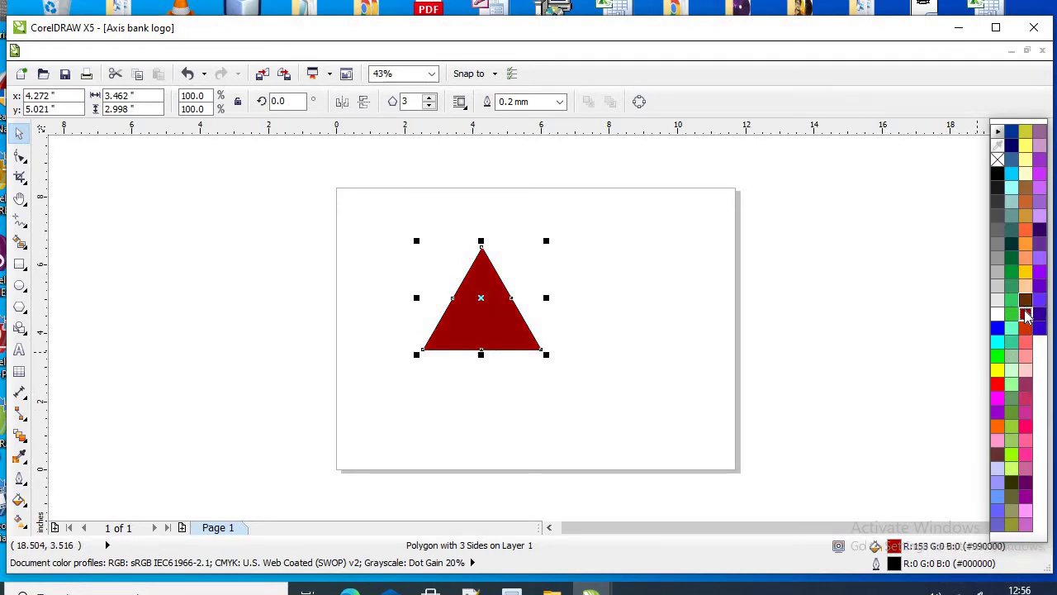
left_click(1025, 315)
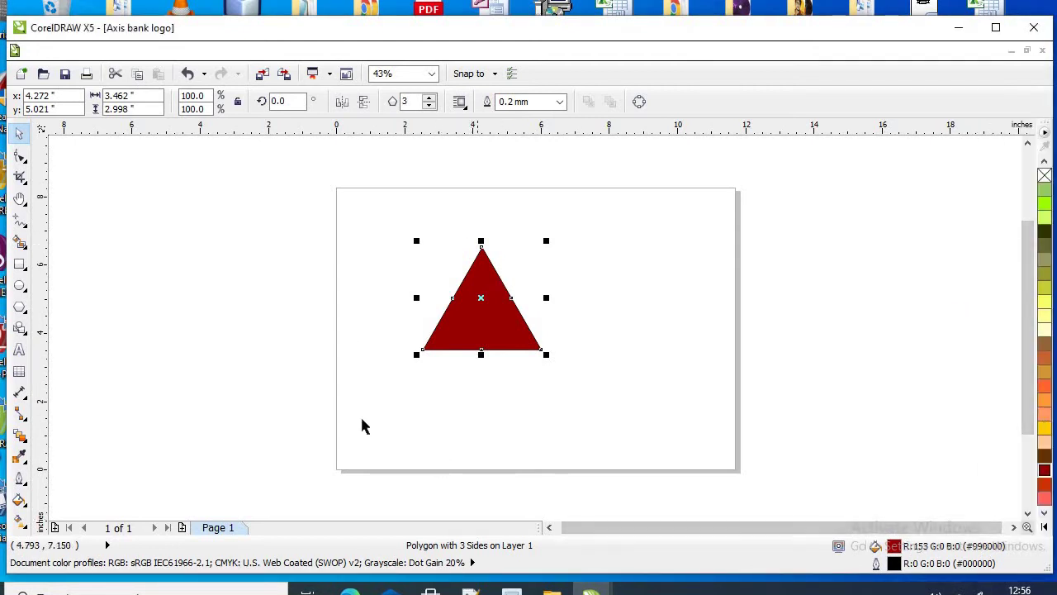
Open the Uniform Fill settings for the triangle and show the RGB color model.
left_click(23, 503)
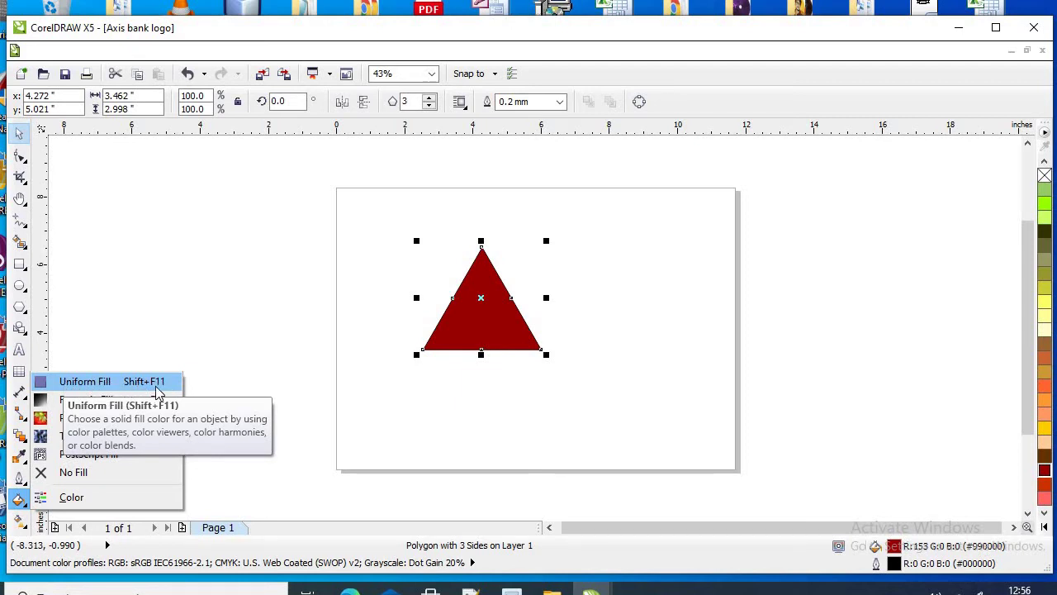
left_click(85, 383)
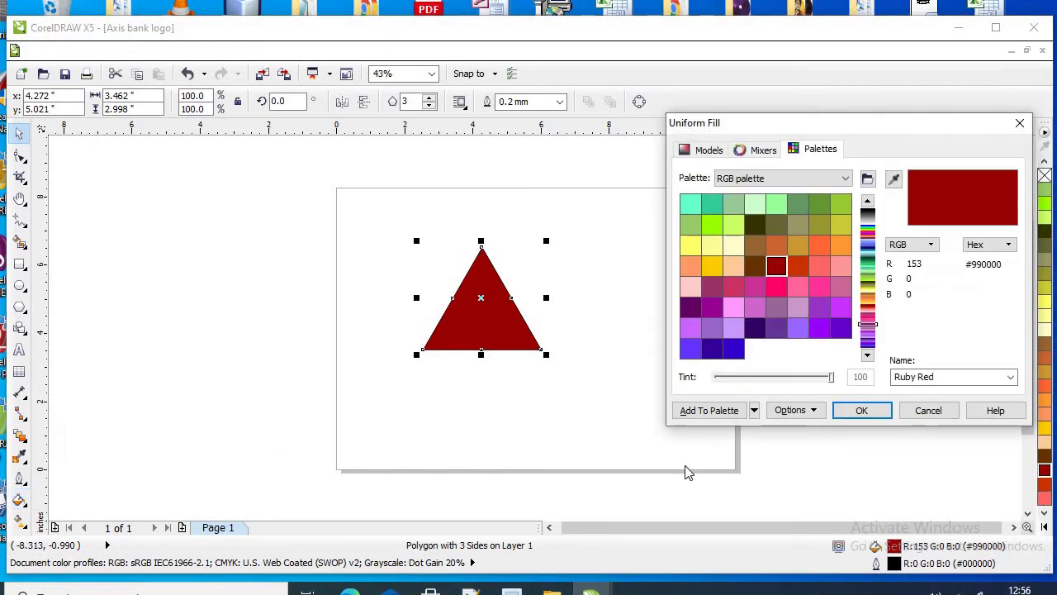
left_click_drag(826, 130, 755, 92)
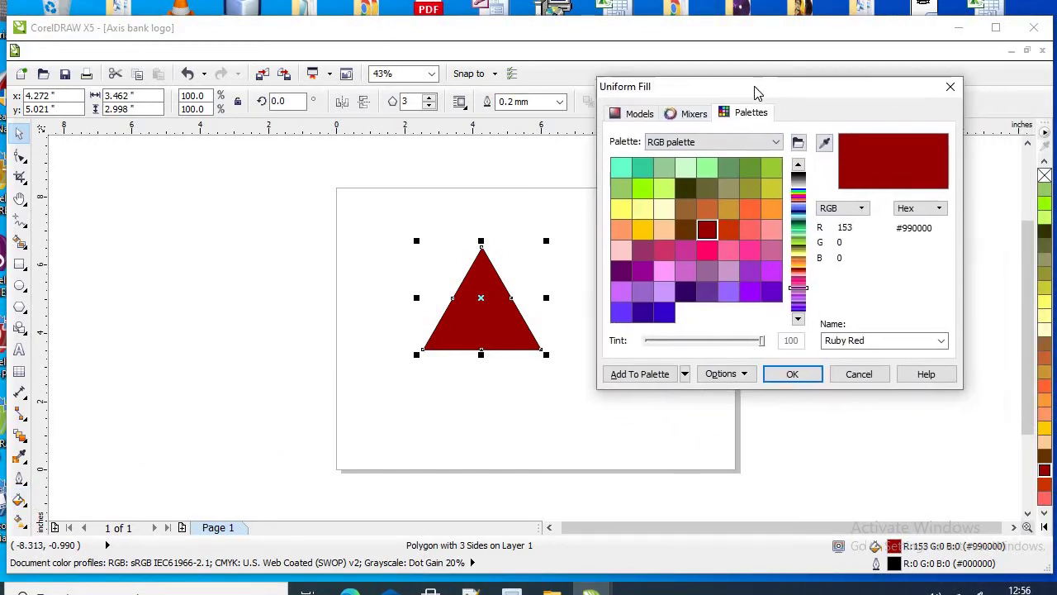
left_click(641, 113)
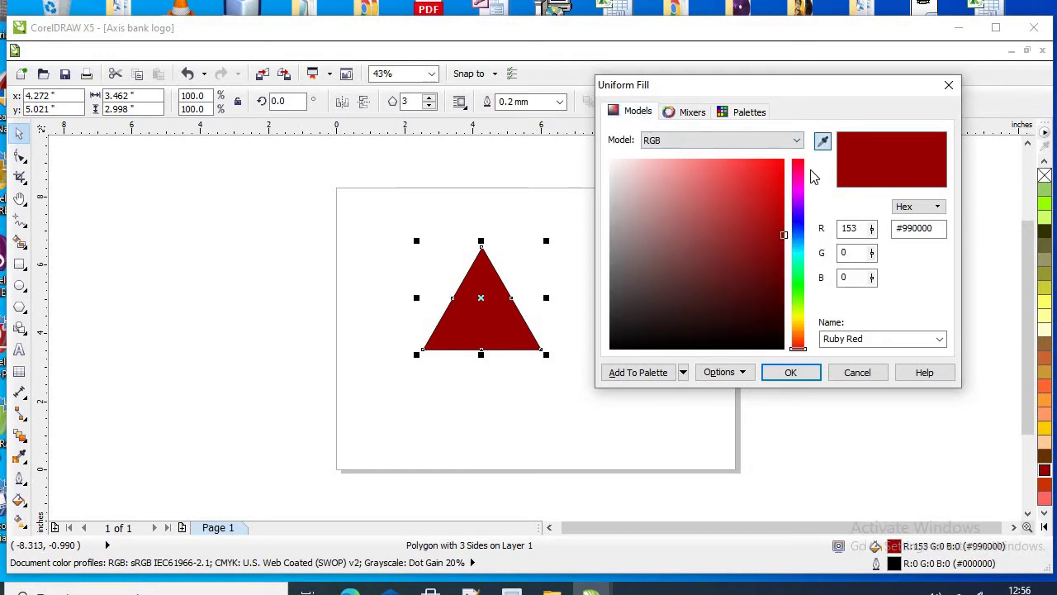
Try the orange #E8663F and the magenta #B02082 as new fill colors for the triangle.
mouse_move(799, 198)
left_mouse_down()
mouse_move(798, 322)
mouse_move(807, 197)
left_mouse_up()
left_click_drag(807, 308, 797, 343)
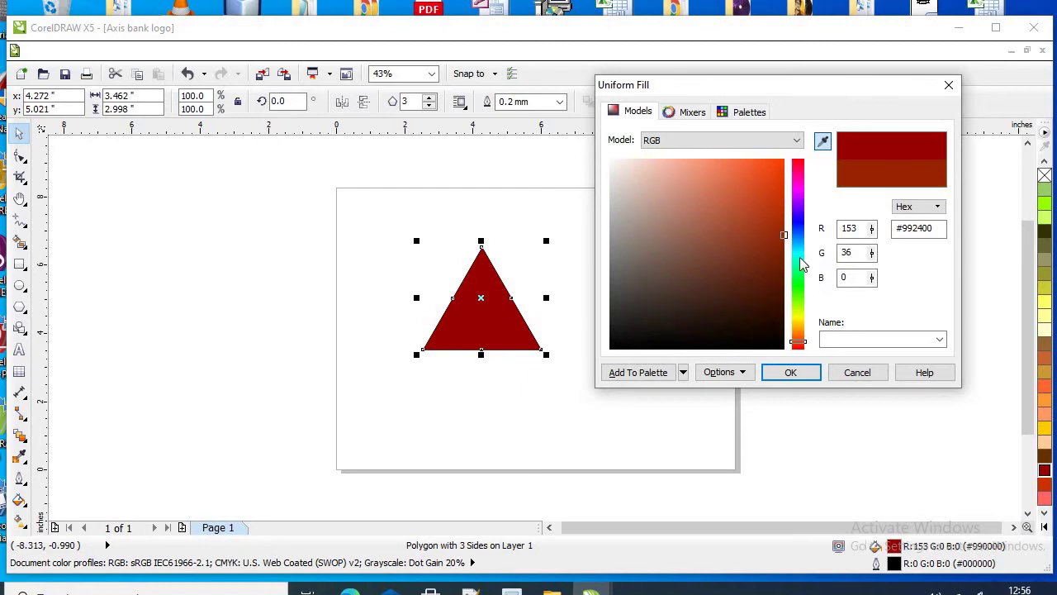
left_click_drag(775, 213, 737, 176)
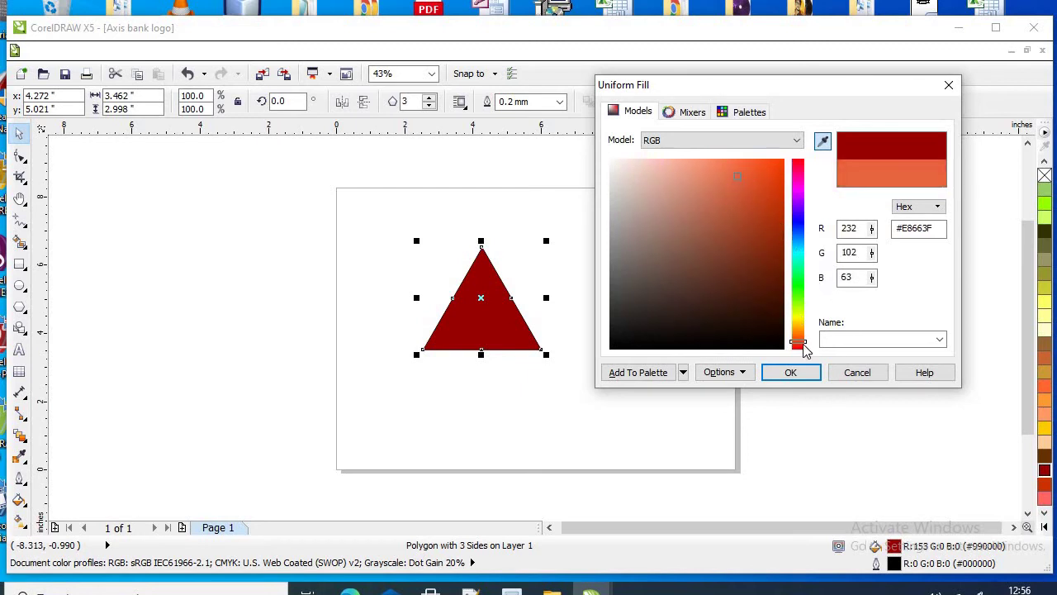
mouse_move(805, 351)
left_mouse_down()
mouse_move(799, 164)
mouse_move(797, 192)
left_mouse_up()
left_click(749, 202)
left_click(753, 170)
left_click(752, 217)
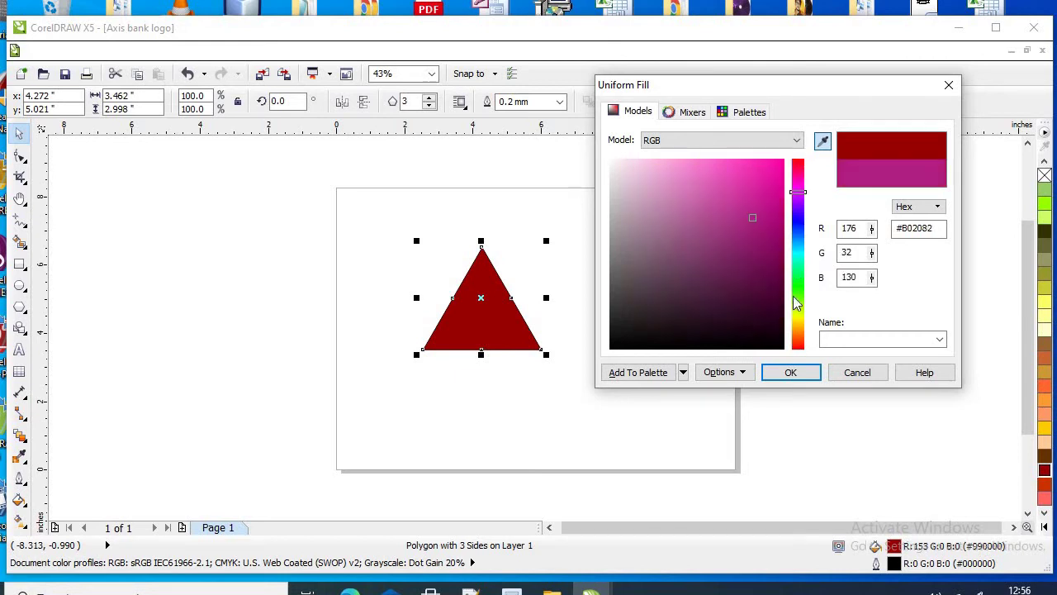
Try a green and crimson shades in the RGB color model and fill the triangle with #BA1742.
mouse_move(792, 298)
left_mouse_down()
mouse_move(797, 341)
mouse_move(808, 311)
left_mouse_up()
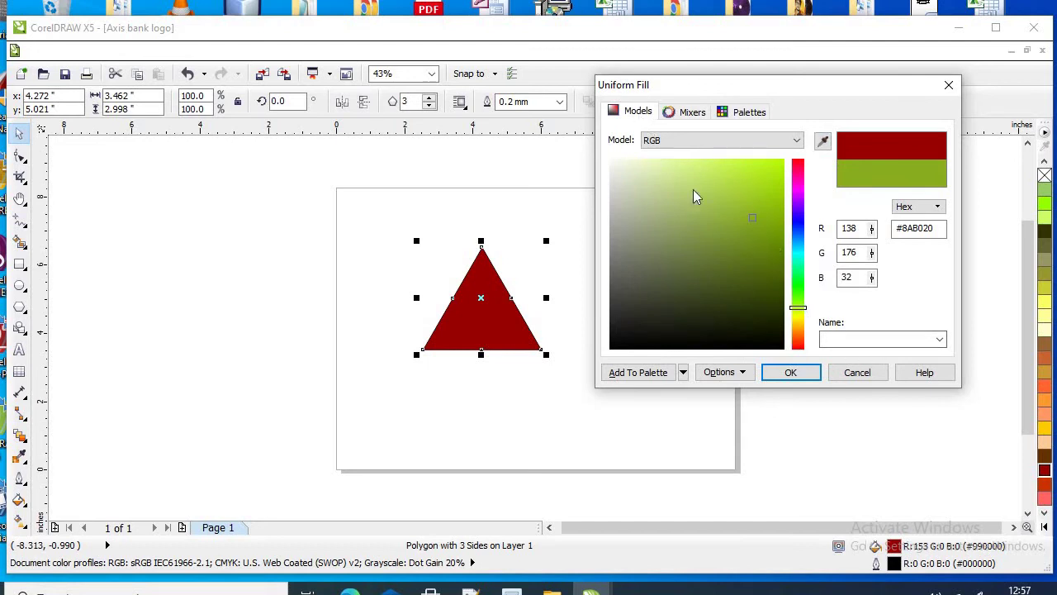
left_click_drag(799, 306, 806, 171)
left_click(761, 216)
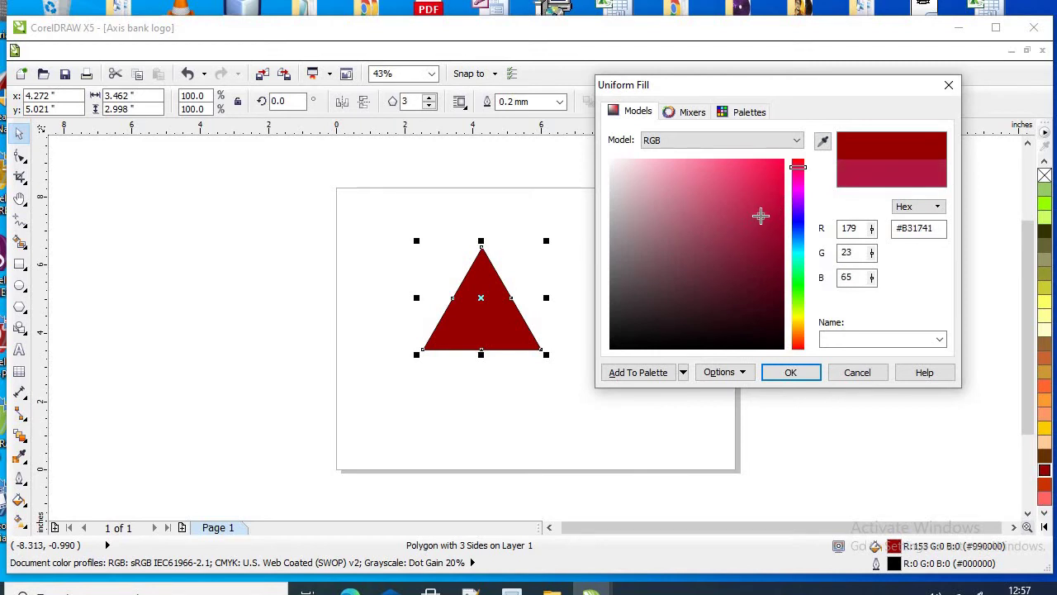
left_click(763, 210)
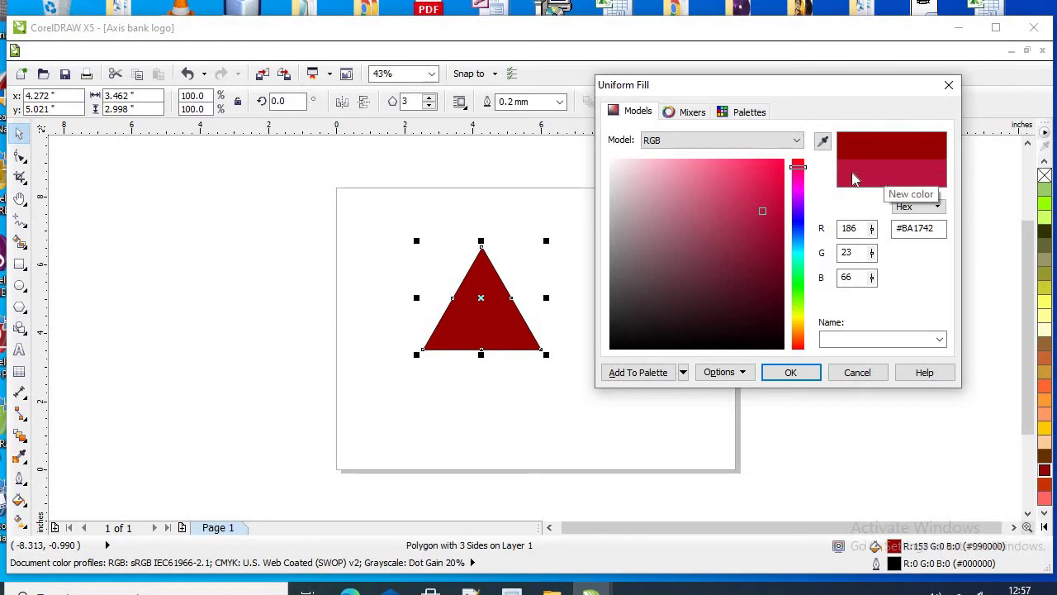
left_click(793, 372)
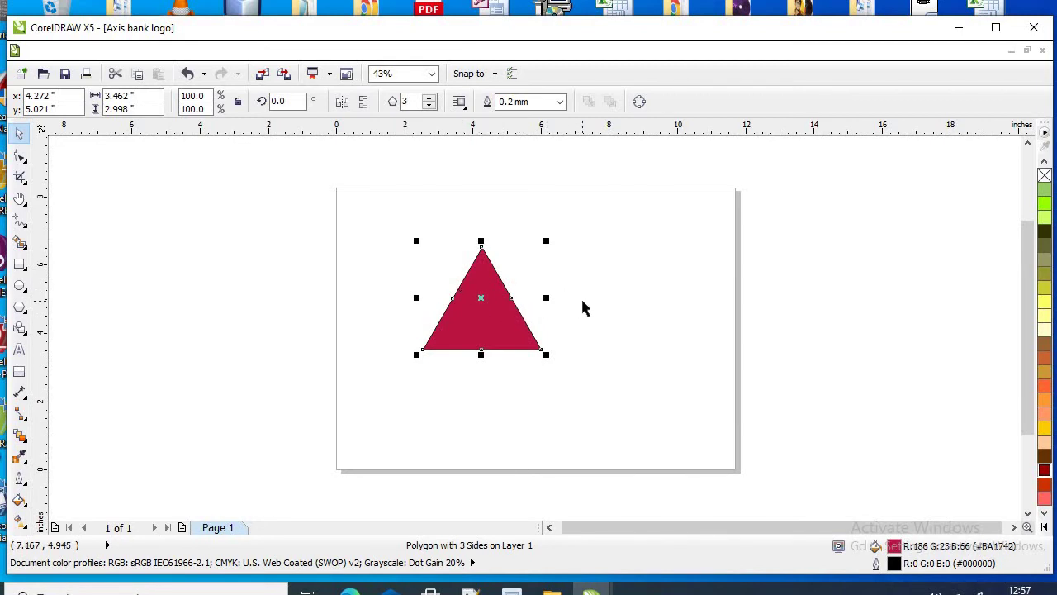
Duplicate the triangle with 0.25-inch horizontal and vertical offsets, move the duplicate beside the original and delete it.
key("ctrl+d")
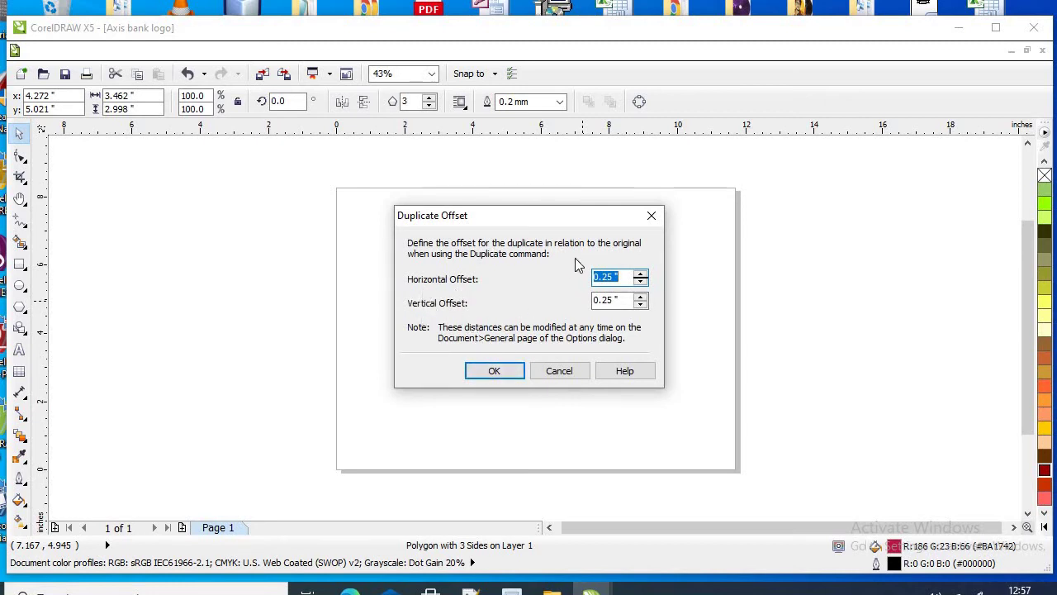
left_click_drag(618, 220, 852, 218)
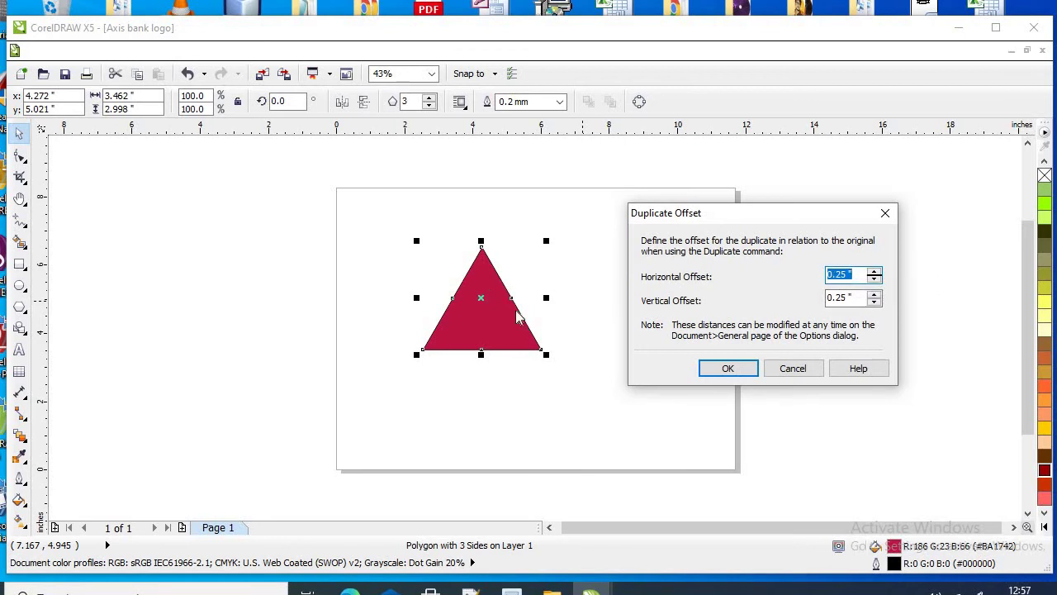
left_click(731, 370)
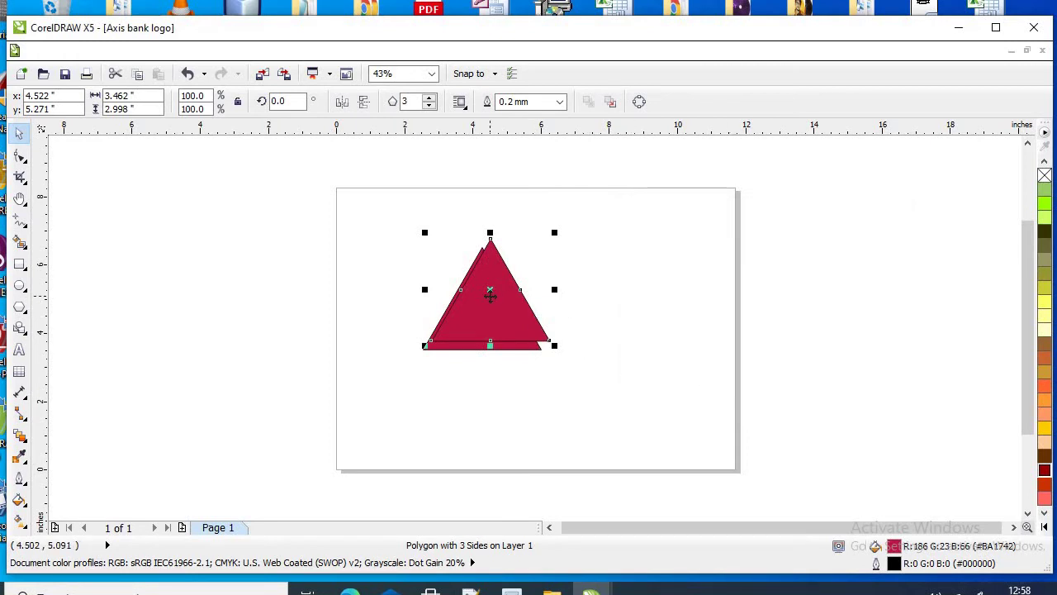
left_click_drag(536, 284, 698, 267)
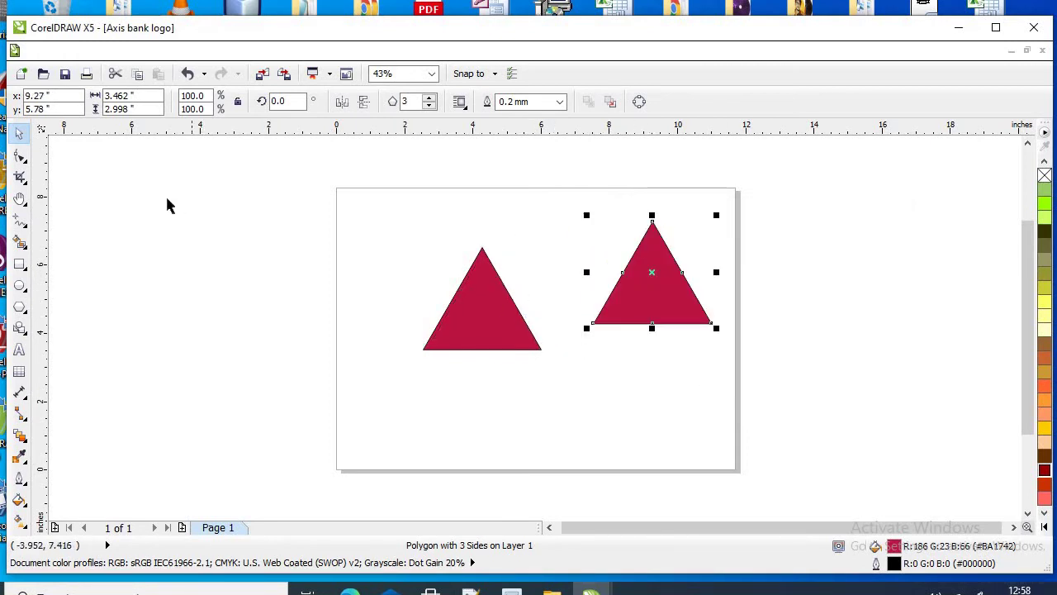
left_click_drag(653, 293, 765, 367)
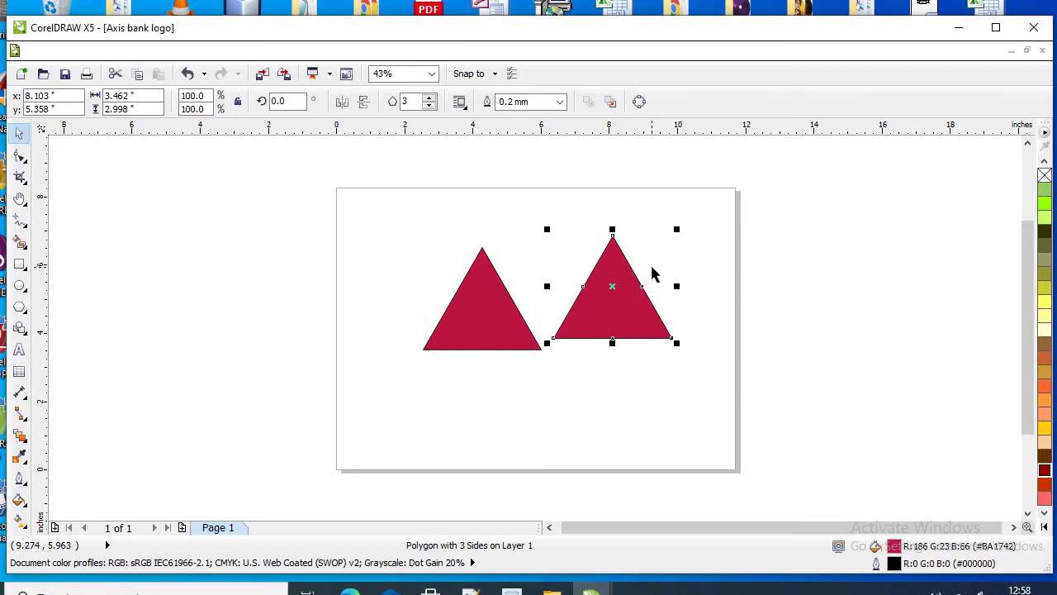
key("Delete")
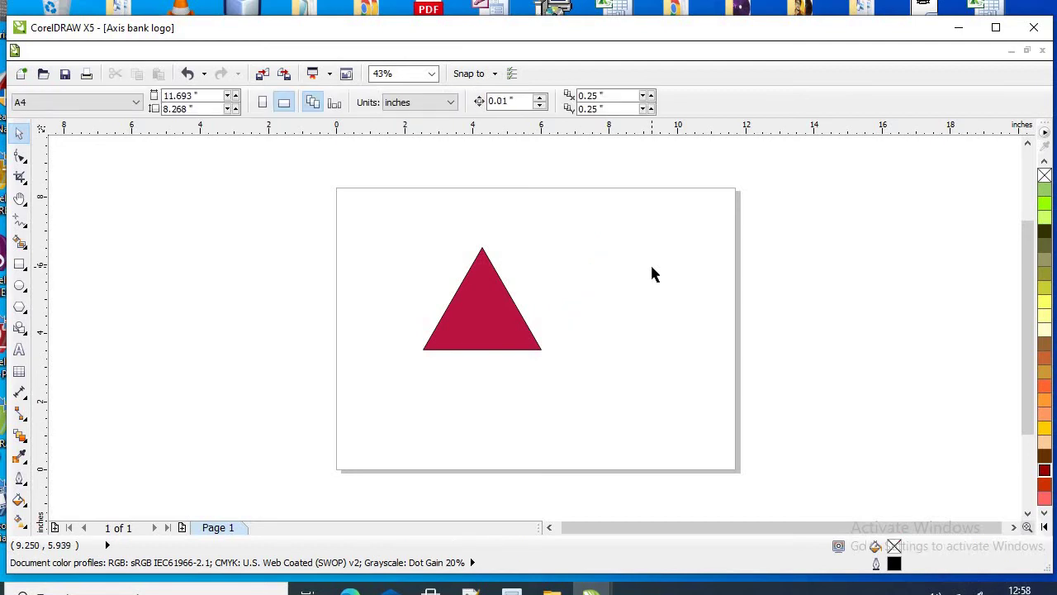
Place five copies of the triangle around the right side of the page, one of them overlapping the page's top edge.
left_click(476, 318)
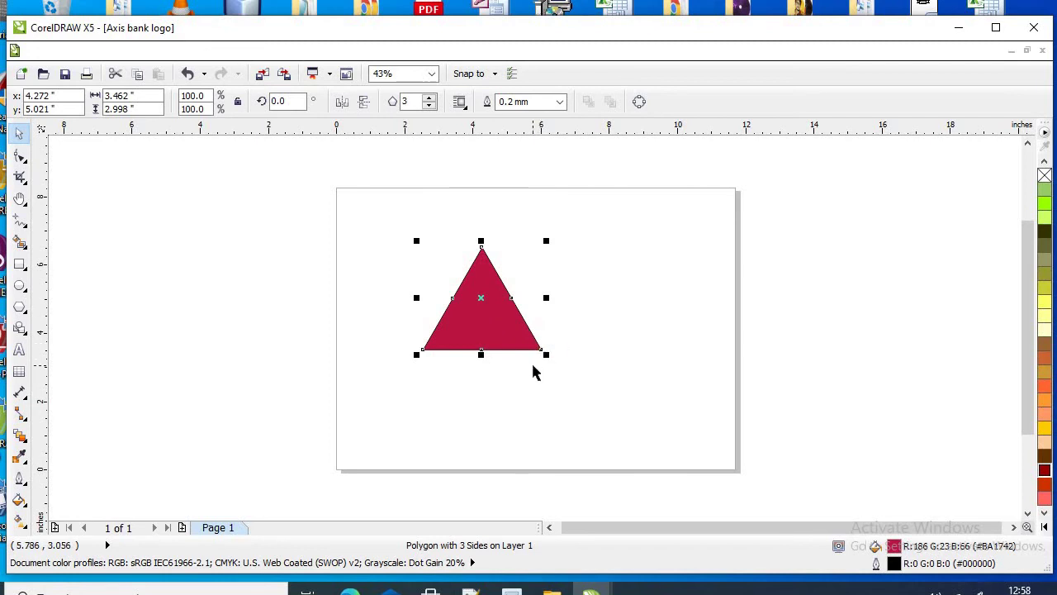
left_click_drag(500, 324, 730, 314)
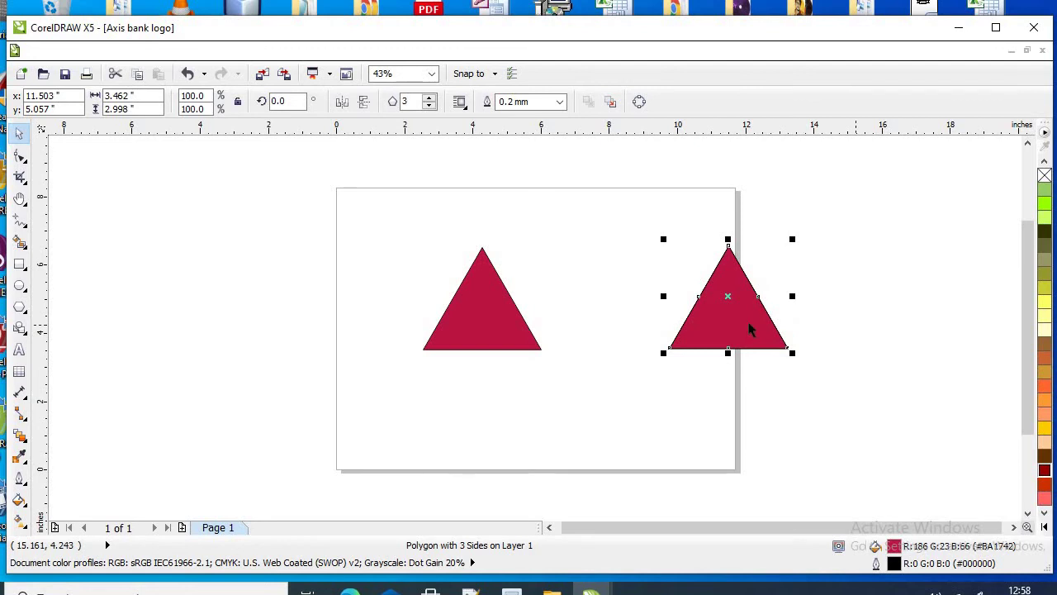
key("ctrl+v")
left_click_drag(742, 329, 678, 461)
left_click_drag(717, 317, 647, 233)
left_click_drag(747, 325, 744, 339)
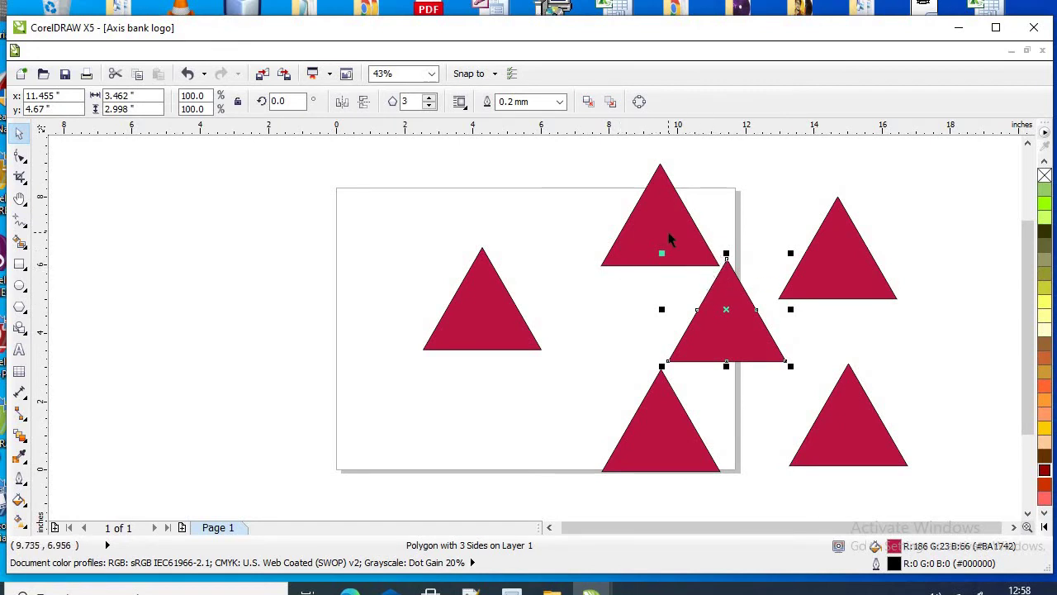
left_click_drag(659, 238, 586, 223)
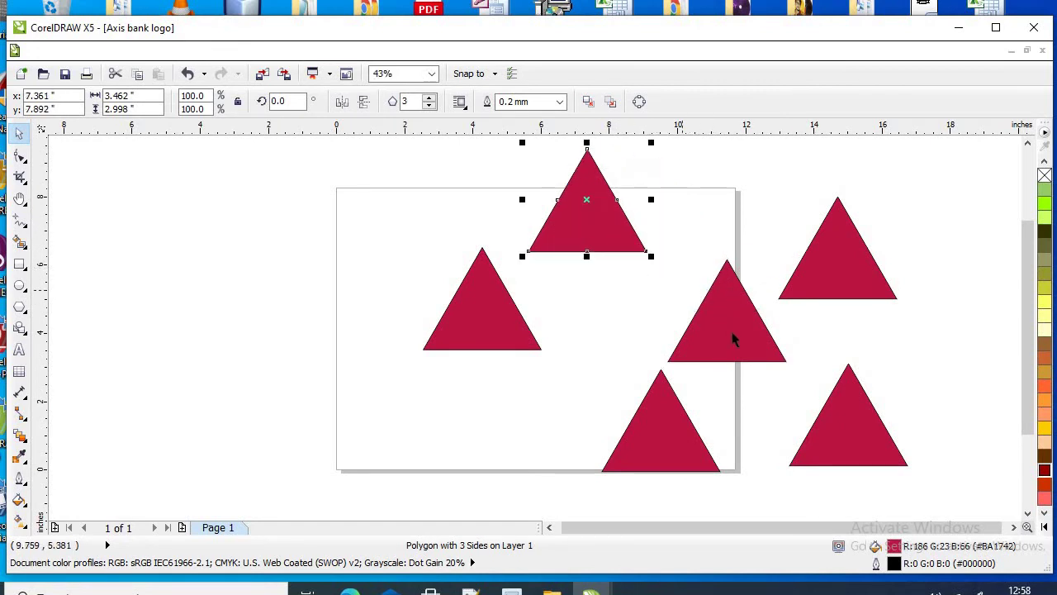
Delete the four triangle copies on the right, keeping the one at the page's top edge.
scroll(665, 281, "down", 2)
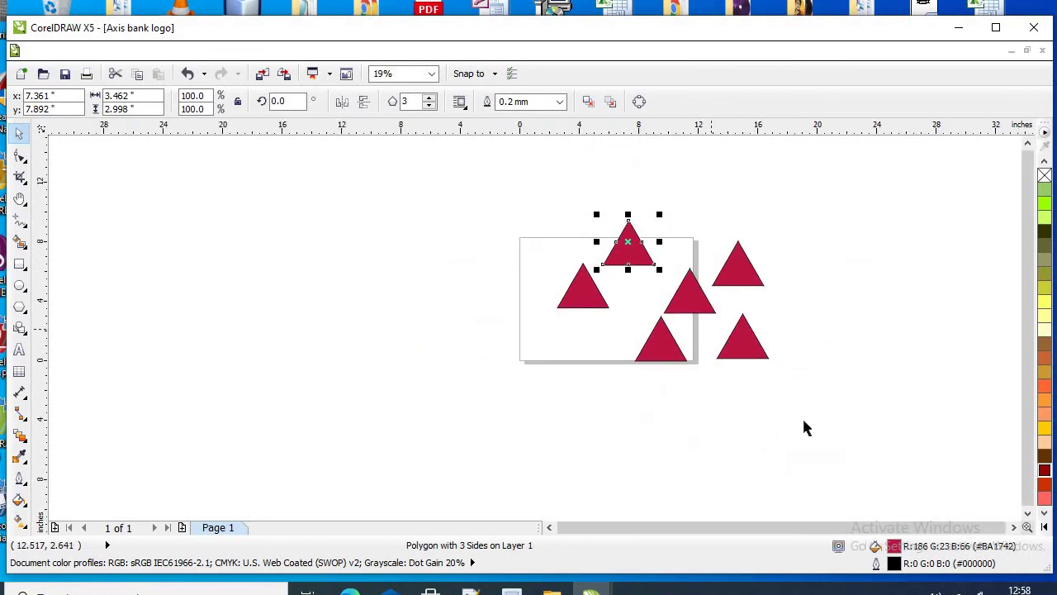
left_click_drag(817, 436, 627, 225)
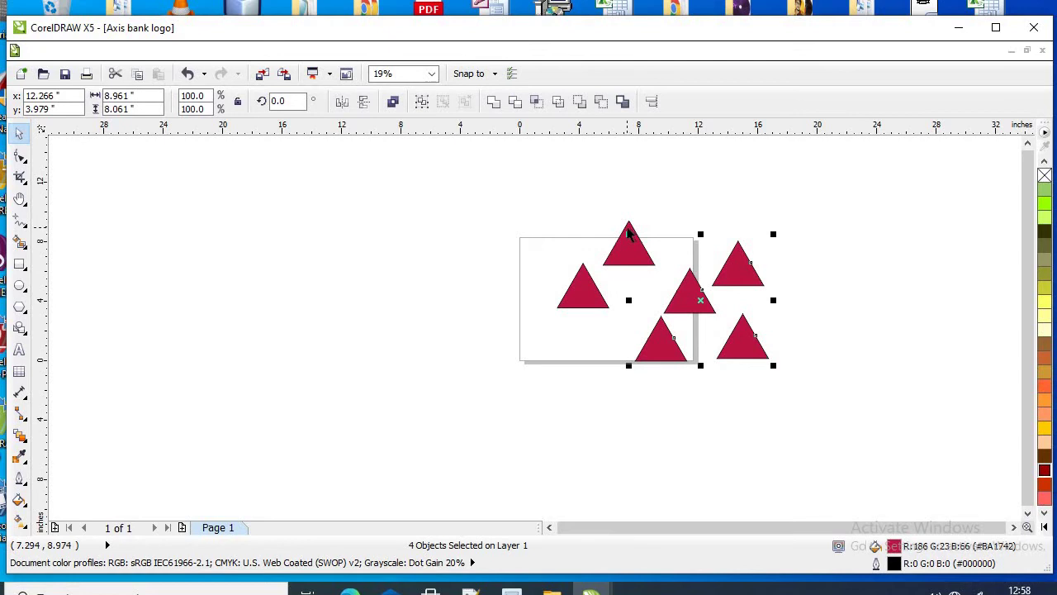
key("Delete")
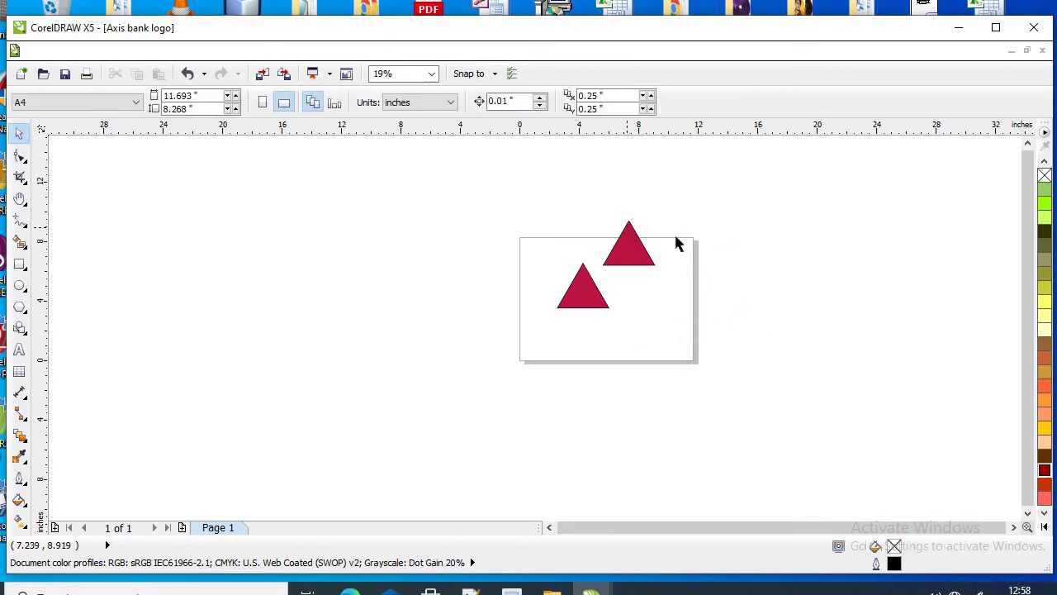
Move the triangle at the page's top edge to the page's upper-left corner and drop six copies around the page's right edge.
left_click(629, 252)
scroll(651, 224, "up", 2)
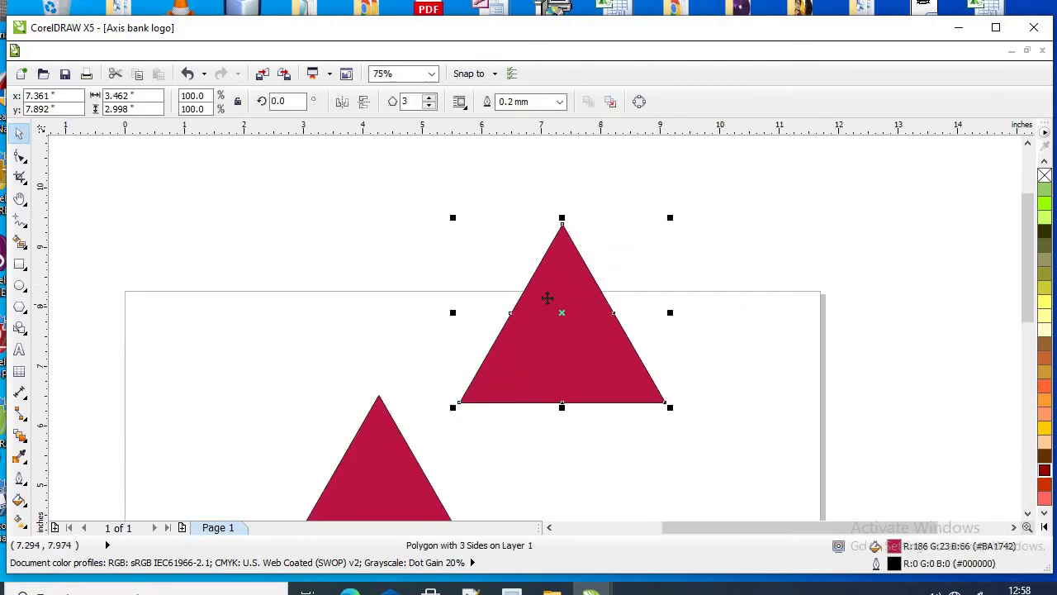
scroll(549, 303, "down", 1)
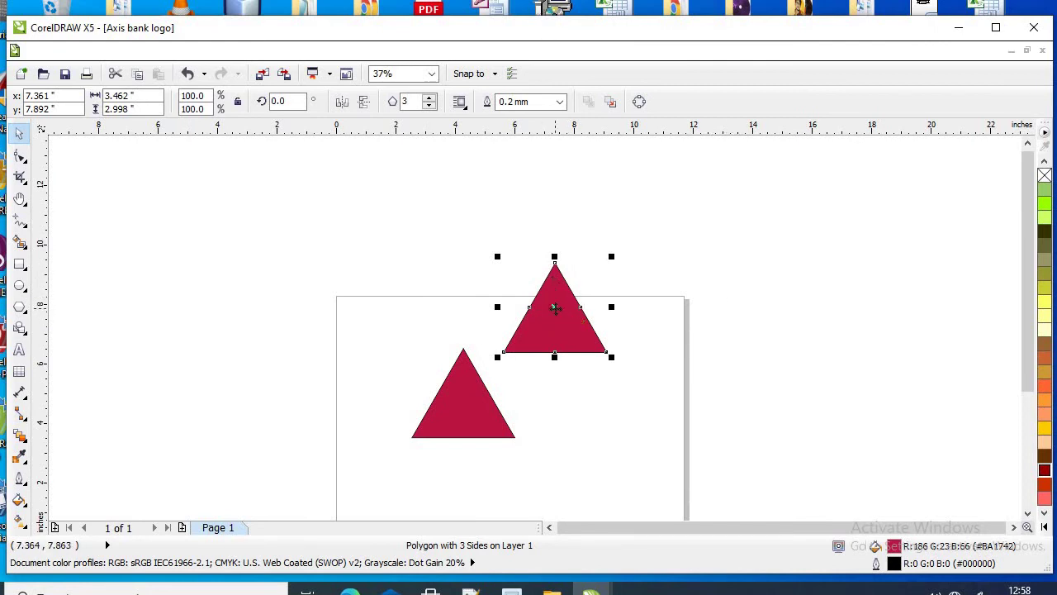
left_click_drag(556, 308, 696, 306)
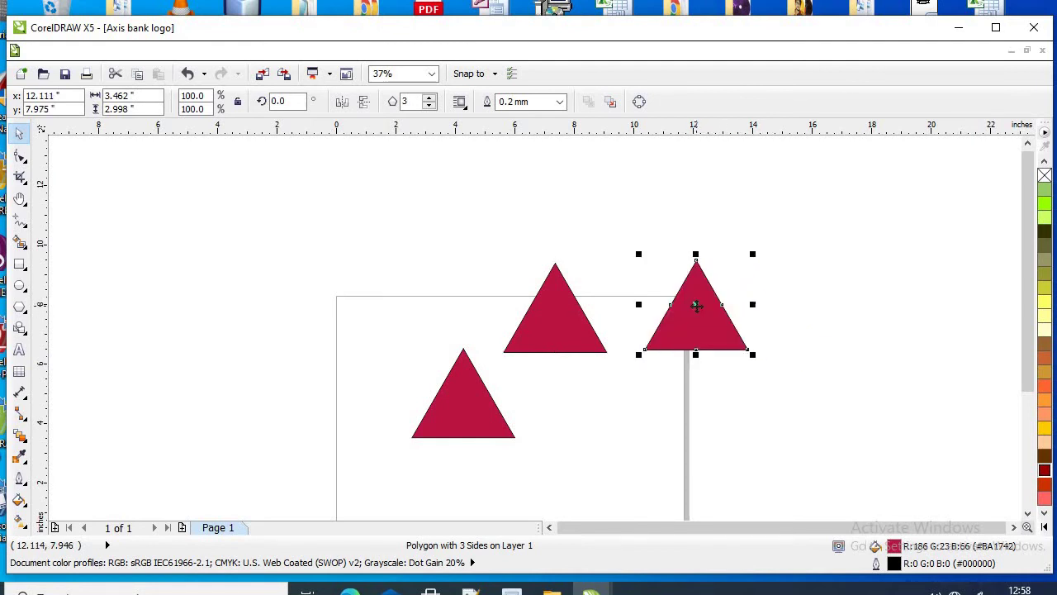
left_click_drag(564, 322, 320, 306)
left_click_drag(600, 292, 851, 279)
key("space")
key("space")
left_click_drag(872, 319, 661, 392)
key("space")
key("space")
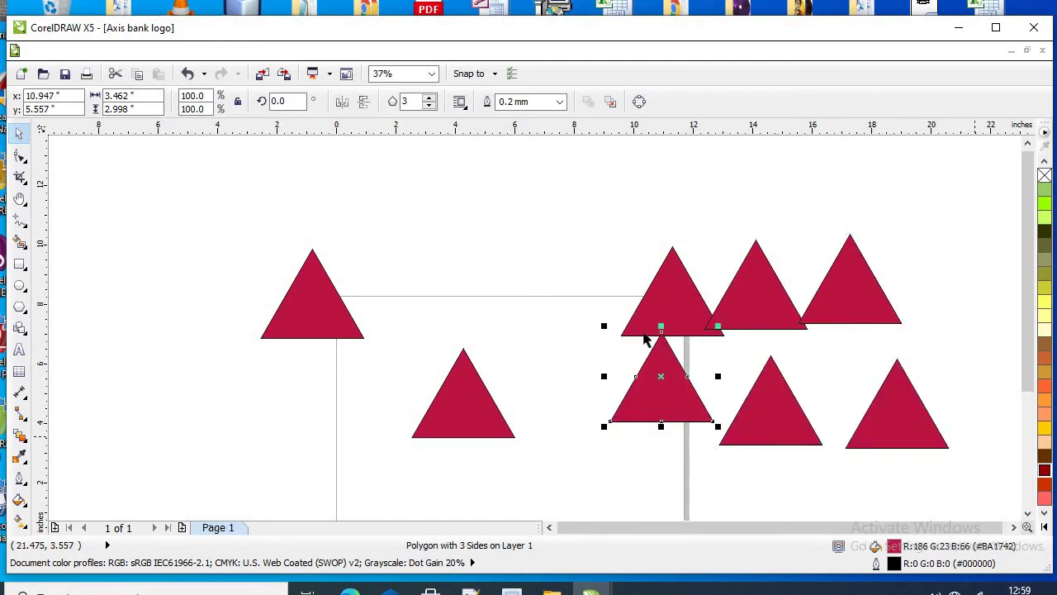
Delete the six triangle copies around the page's right edge.
scroll(625, 314, "down", 2)
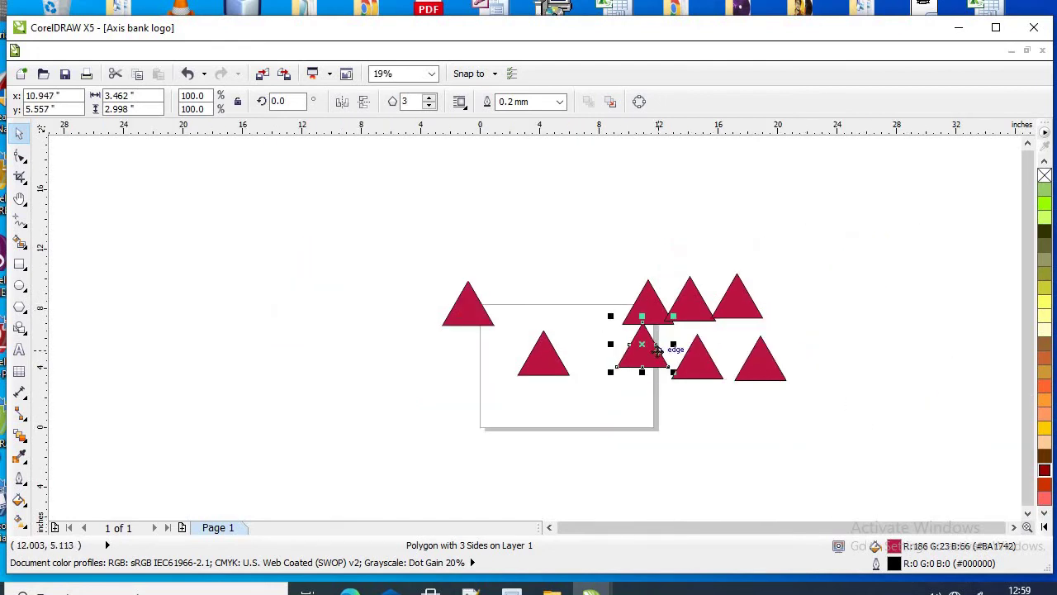
left_click_drag(843, 418, 609, 228)
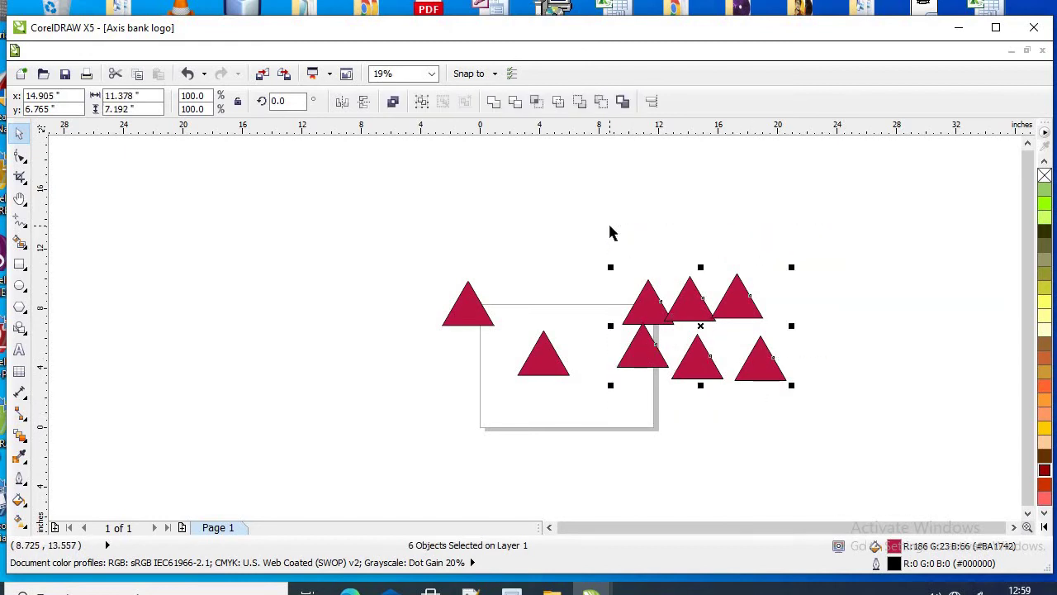
key("Delete")
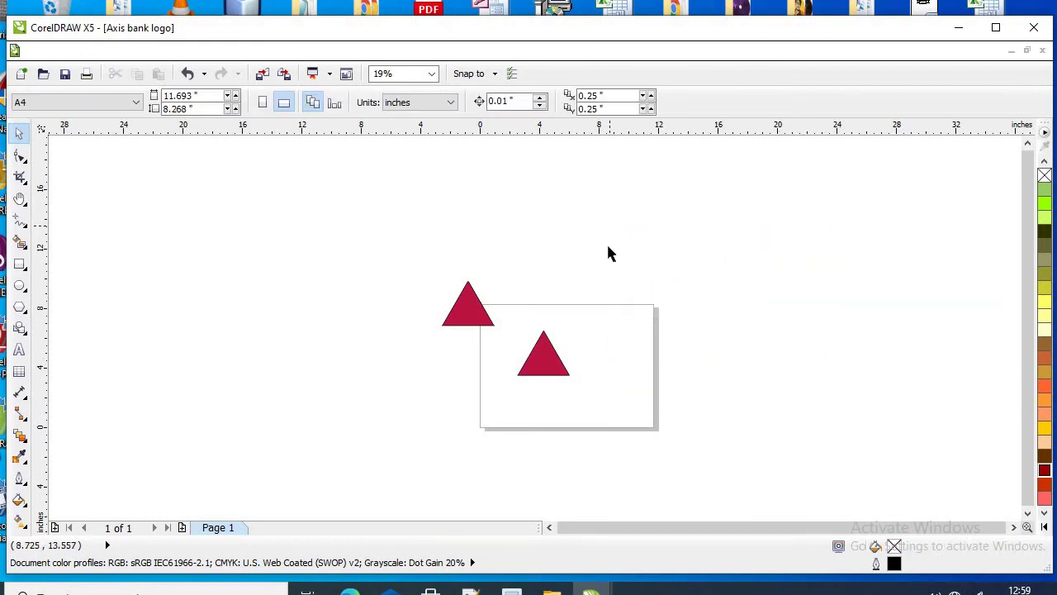
Select the original triangle and show its rotation handles and center of rotation.
left_click(559, 368)
scroll(542, 347, "up", 4)
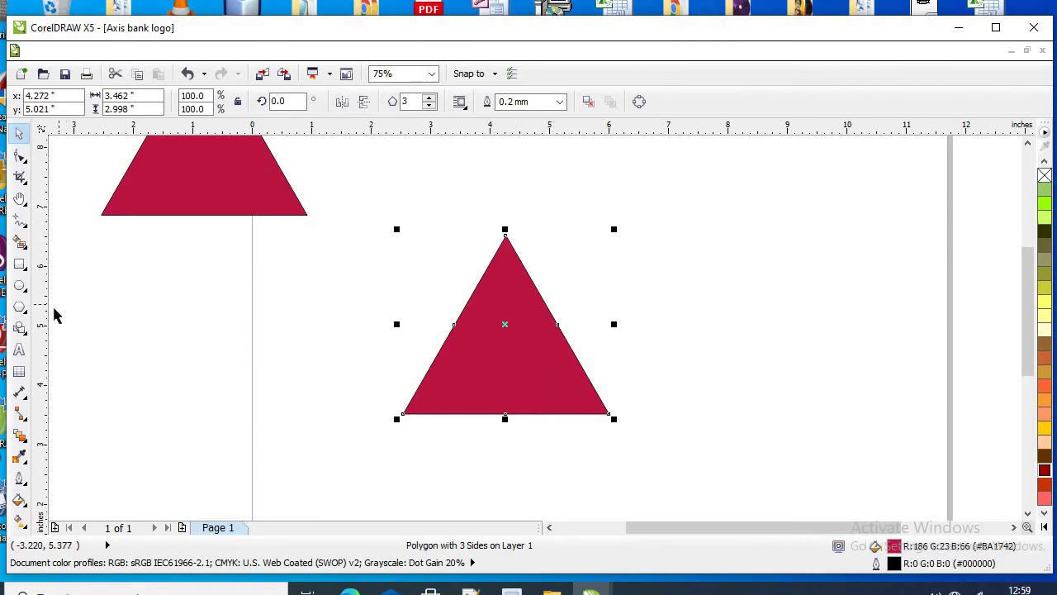
left_click(536, 322)
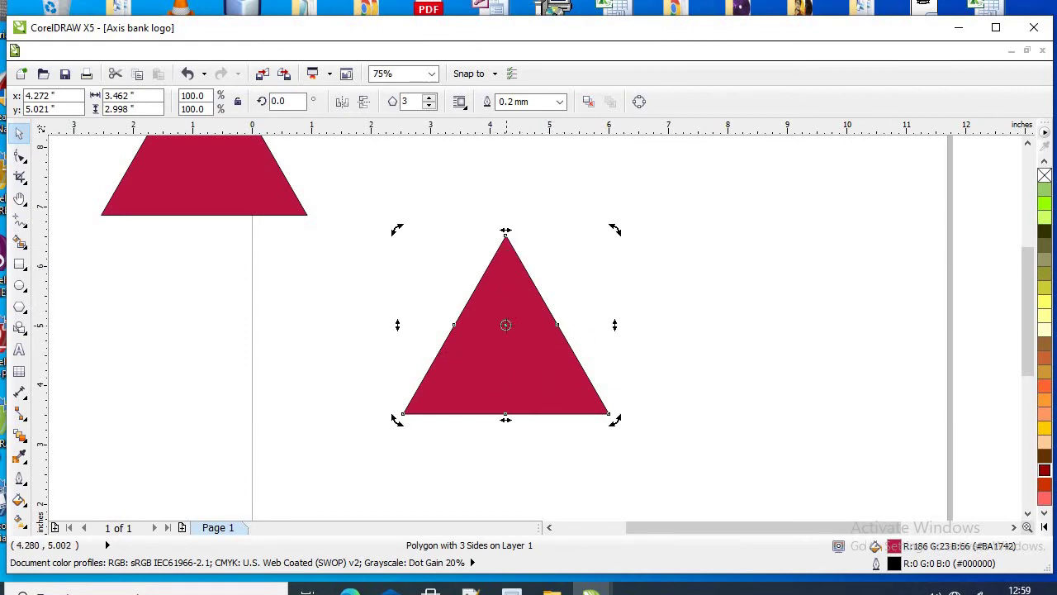
left_click(506, 355)
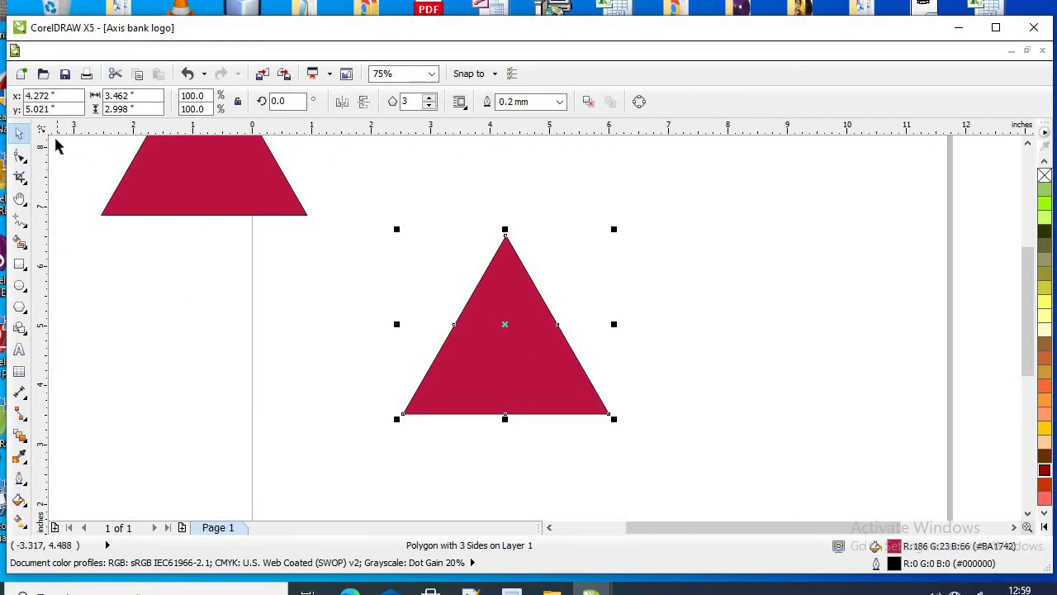
Hide the rulers and show them again.
left_click(109, 51)
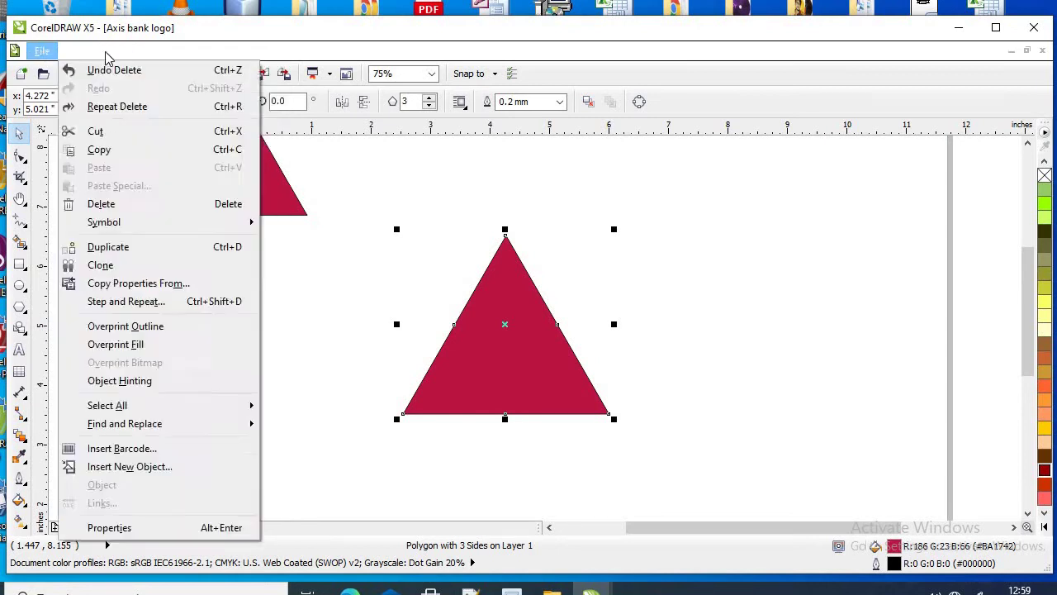
mouse_move(109, 51)
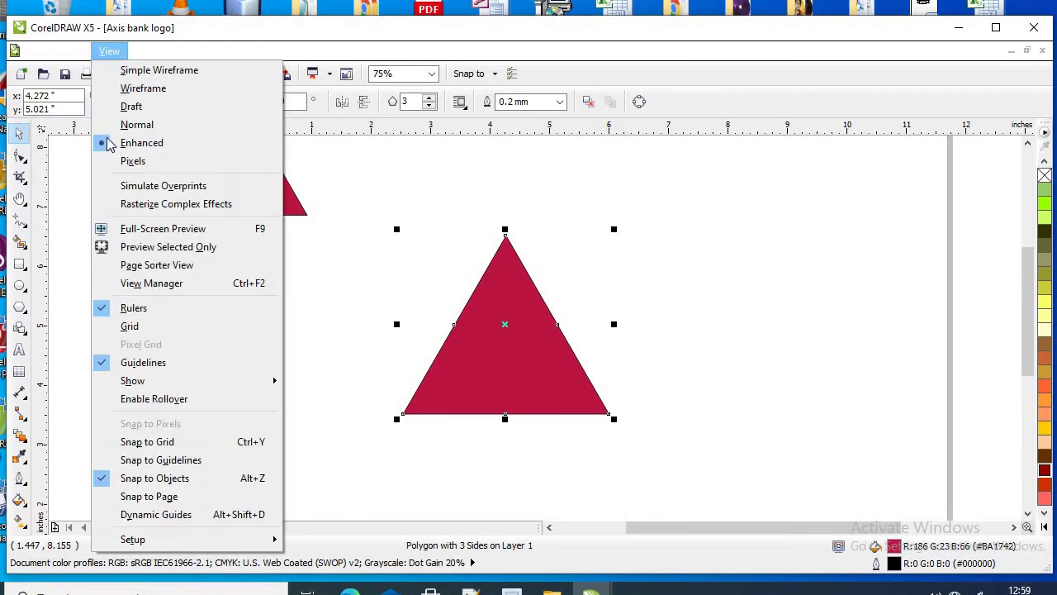
left_click(105, 309)
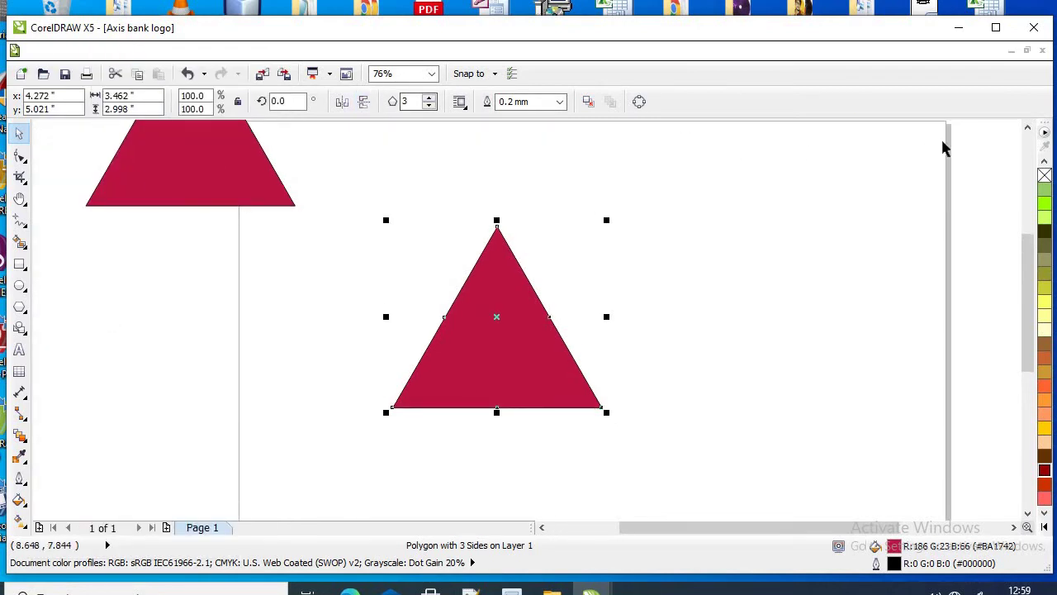
left_click(105, 53)
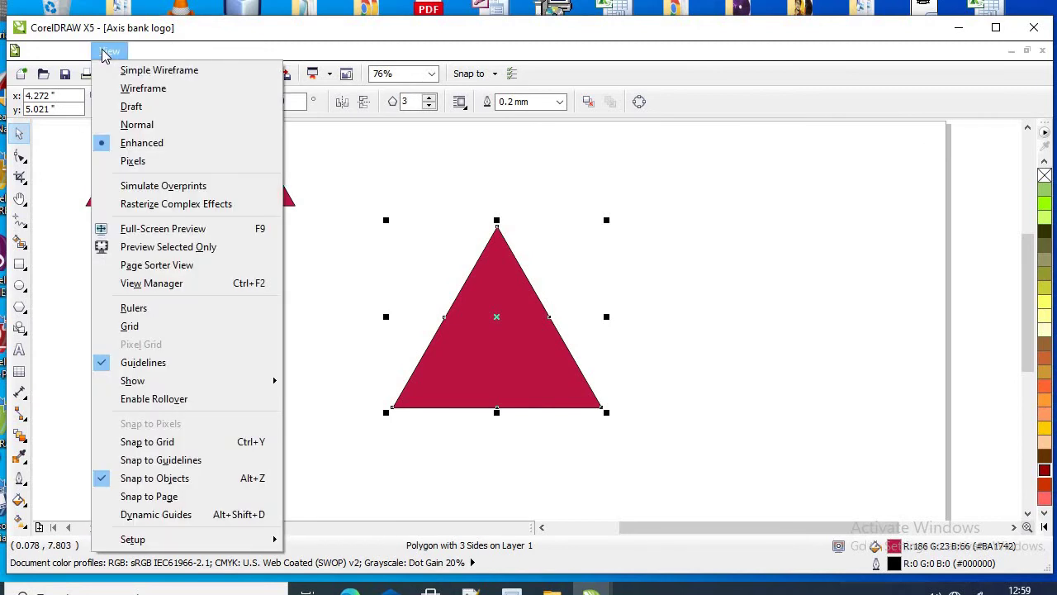
left_click(105, 312)
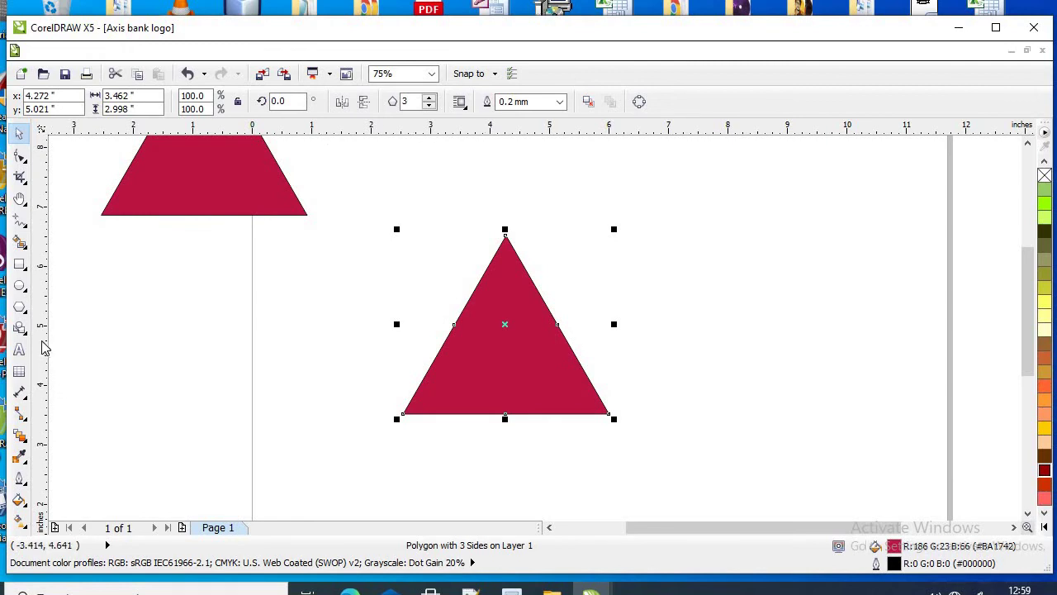
Place a vertical guideline through the original triangle's center at x 4.272 inches and reselect the triangle.
left_click_drag(45, 348, 493, 380)
mouse_move(530, 423)
left_mouse_down()
mouse_move(533, 377)
mouse_move(510, 369)
left_mouse_up()
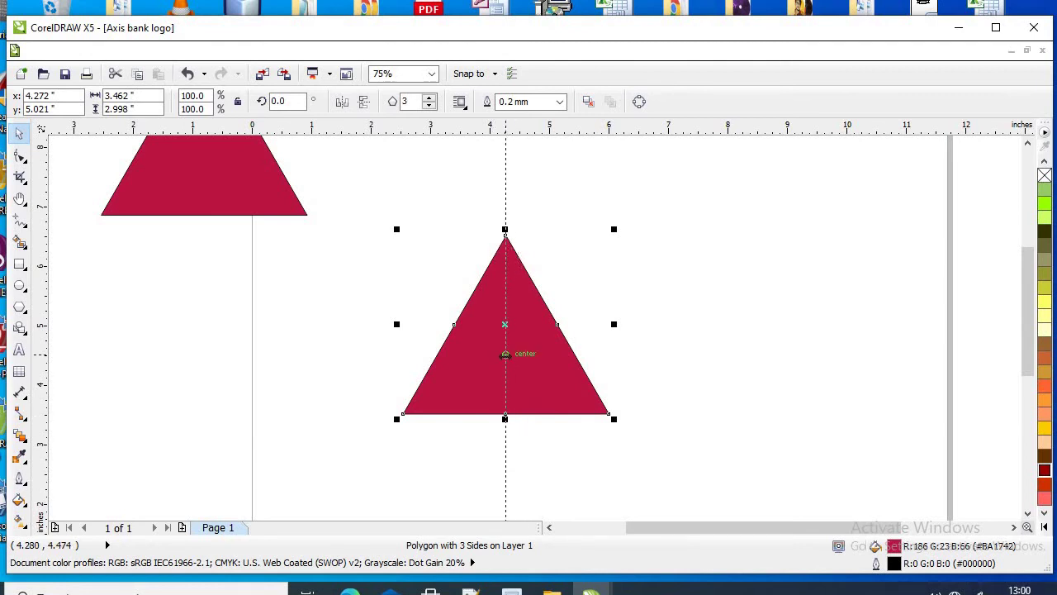
left_click(506, 355)
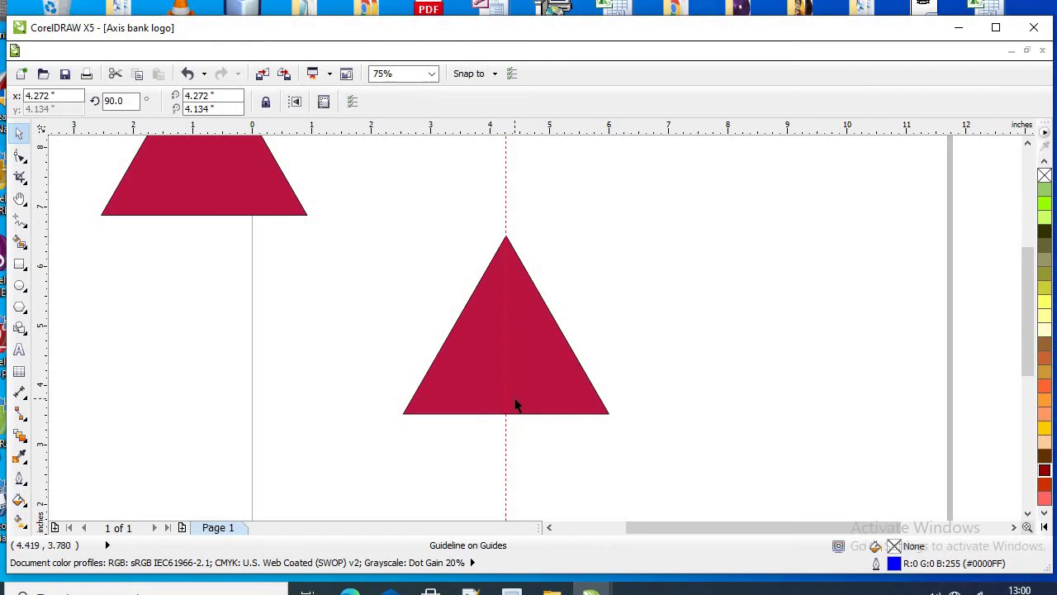
left_click(532, 378)
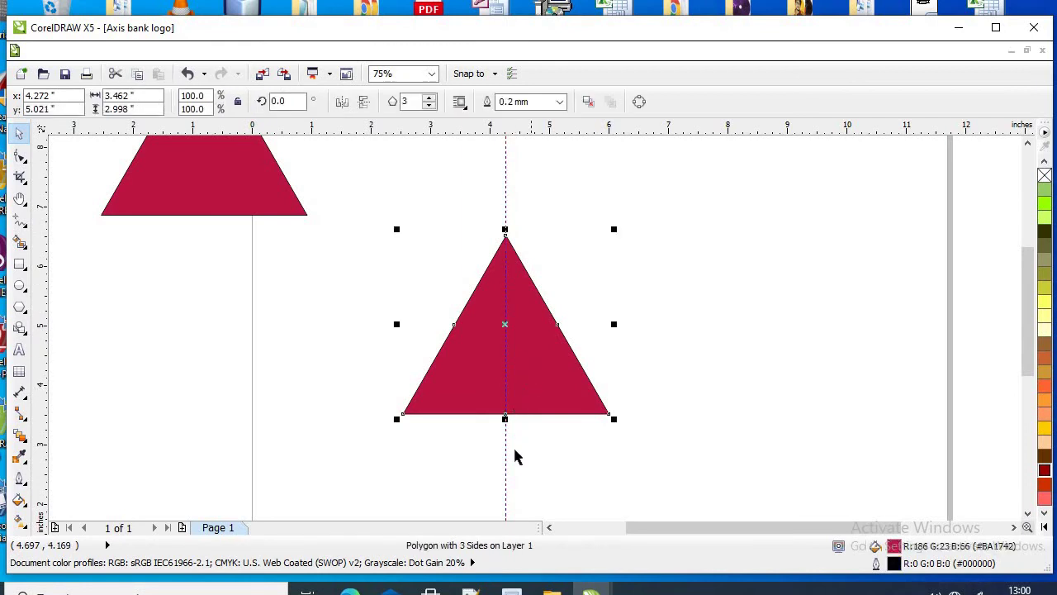
Delete the vertical guideline through the triangle's center and reselect the triangle.
left_click_drag(505, 447, 419, 410)
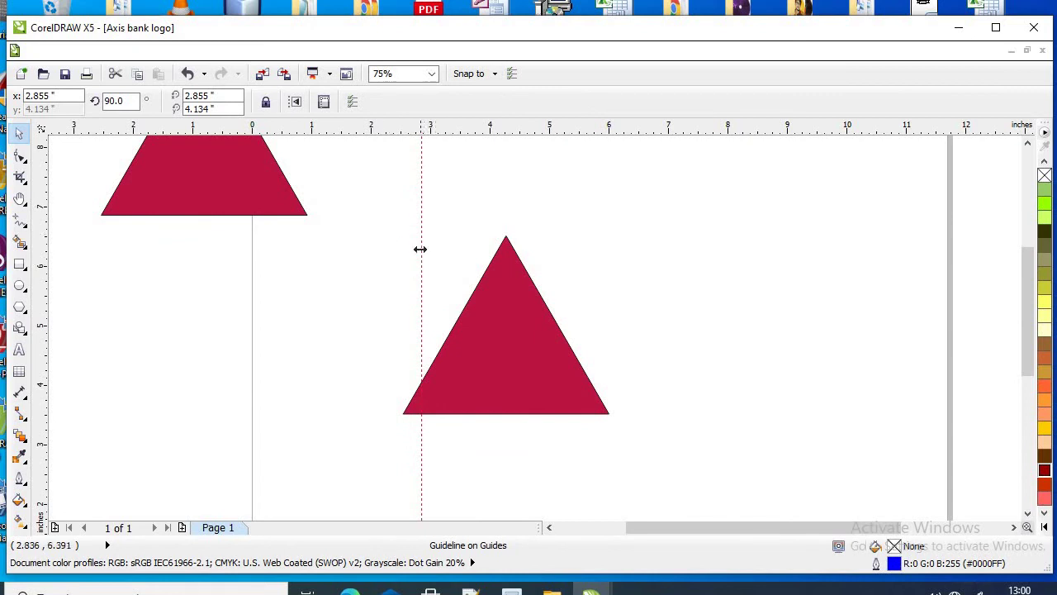
key("Delete")
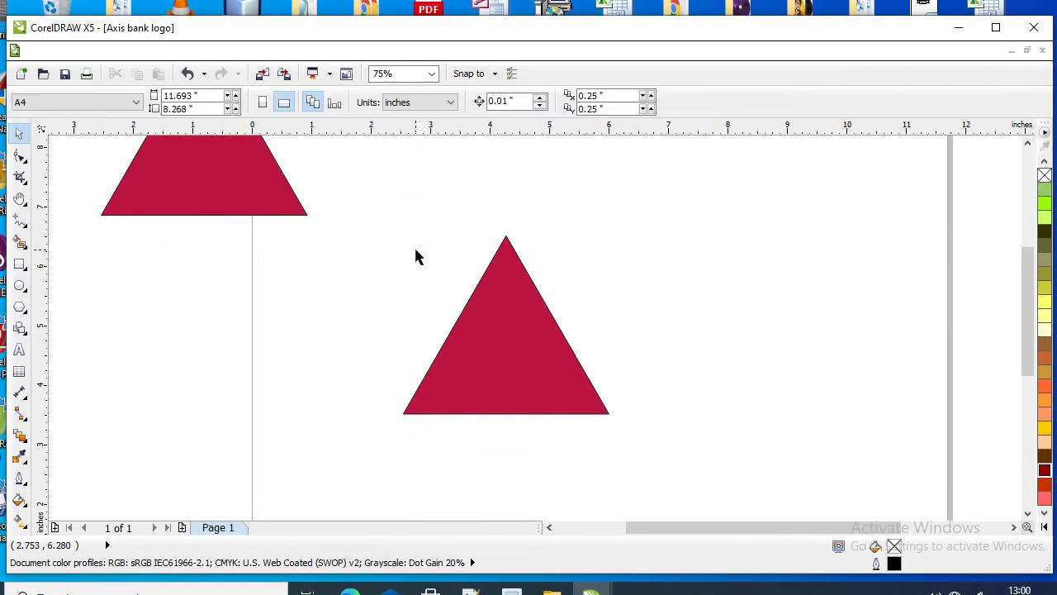
left_click(512, 351)
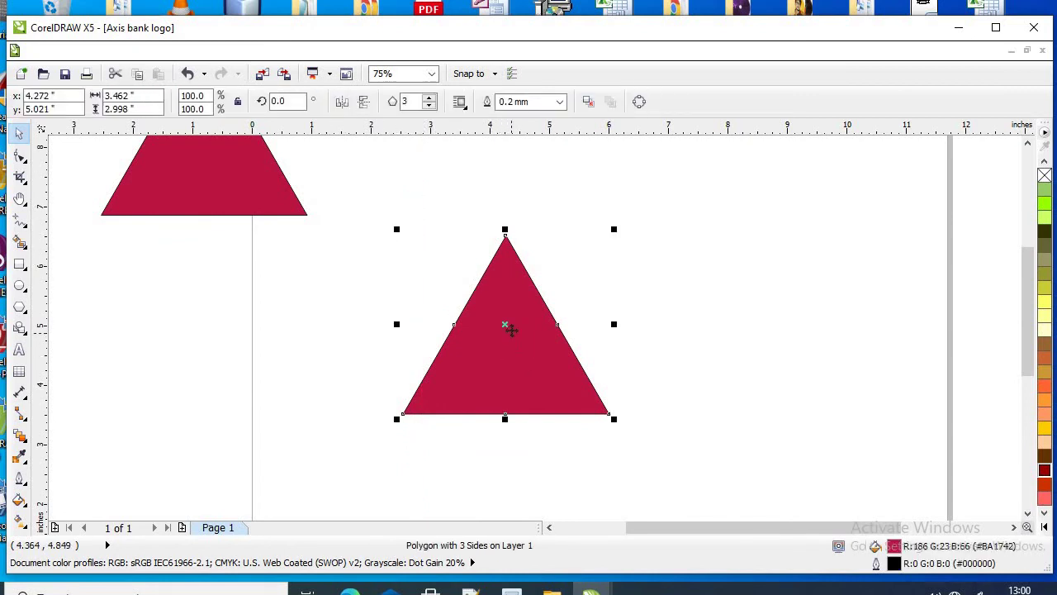
Turn off Snap to Objects and try placing a vertical guideline through the triangle's center.
mouse_move(47, 317)
left_mouse_down()
mouse_move(620, 405)
mouse_move(501, 364)
mouse_move(510, 365)
mouse_move(31, 315)
left_mouse_up()
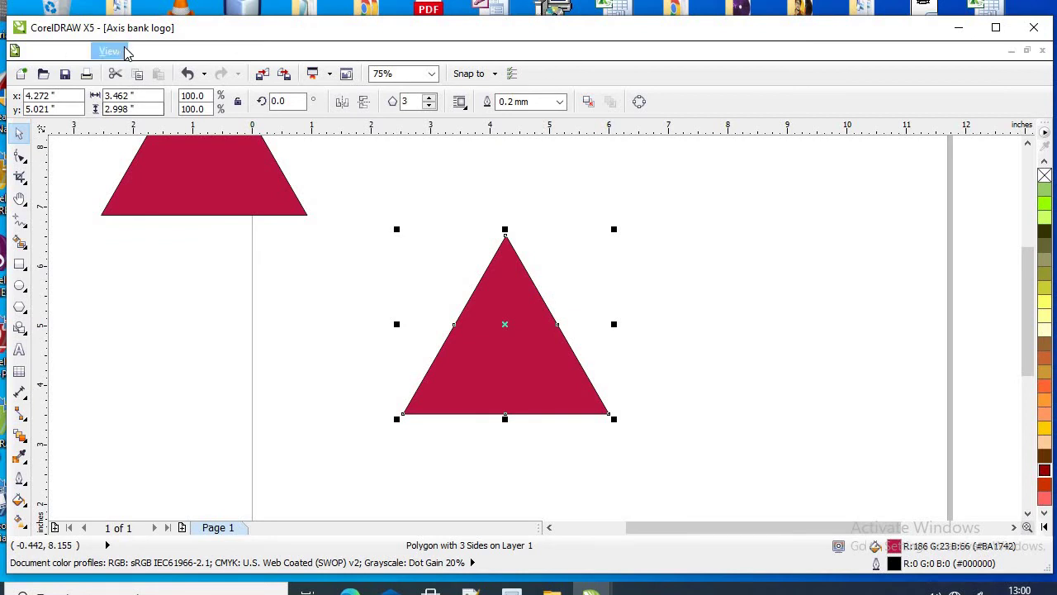
left_click(116, 52)
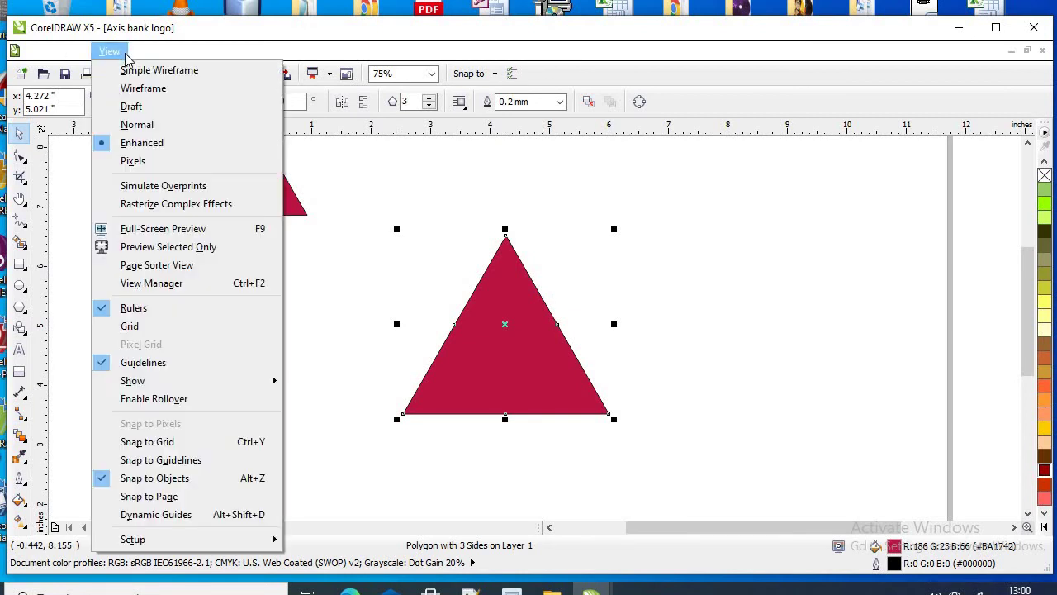
left_click(105, 479)
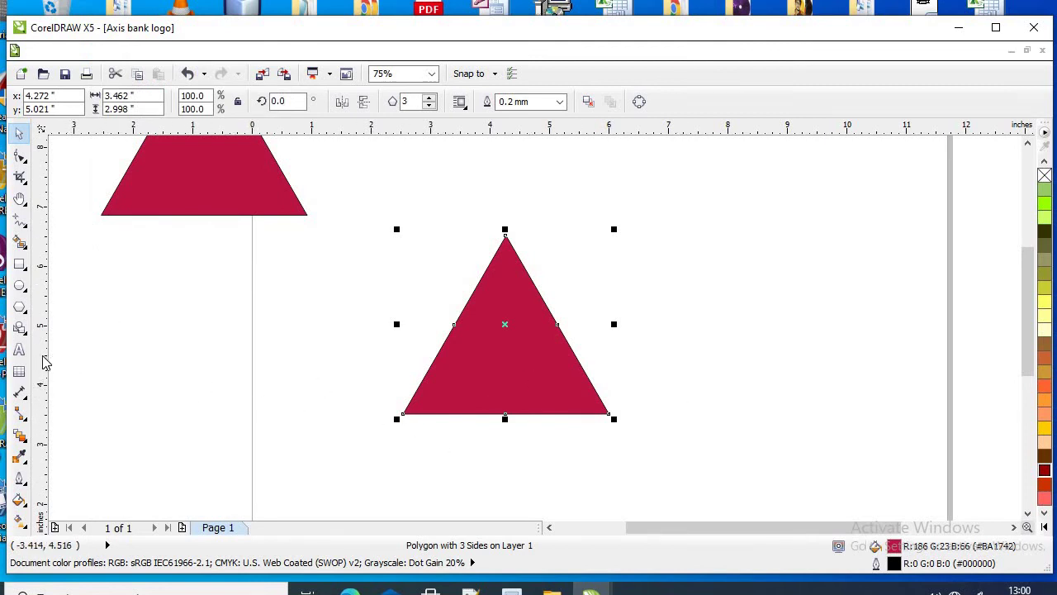
left_click_drag(43, 361, 547, 396)
left_click_drag(512, 354, 487, 376)
left_click(109, 52)
Snap a vertical guideline at x 4.272 inches and a horizontal guideline at y 4.521 inches to the triangle's center.
left_click_drag(45, 364, 336, 388)
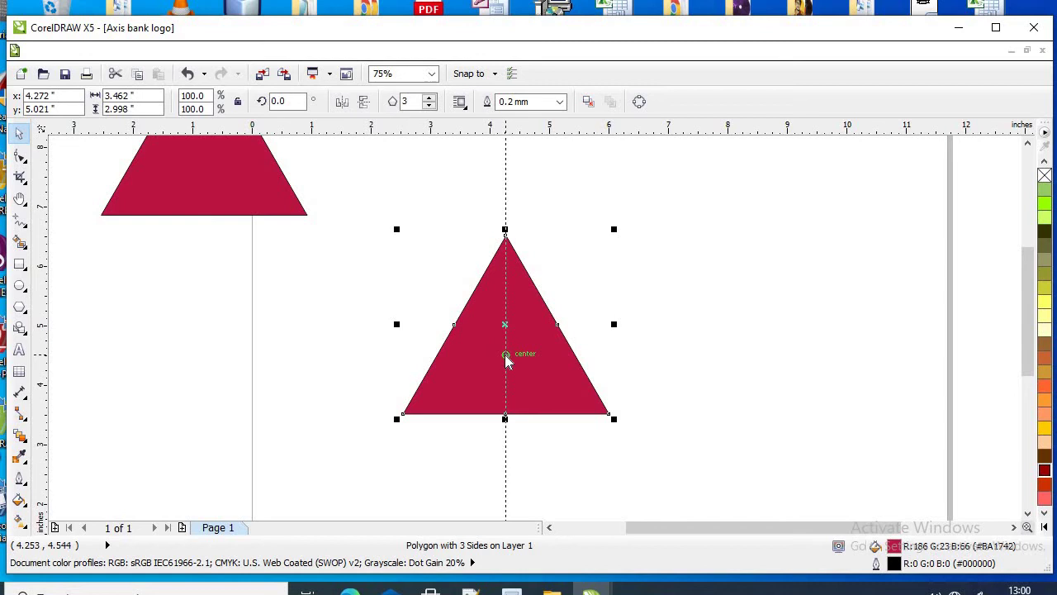
left_click_drag(506, 357, 505, 355)
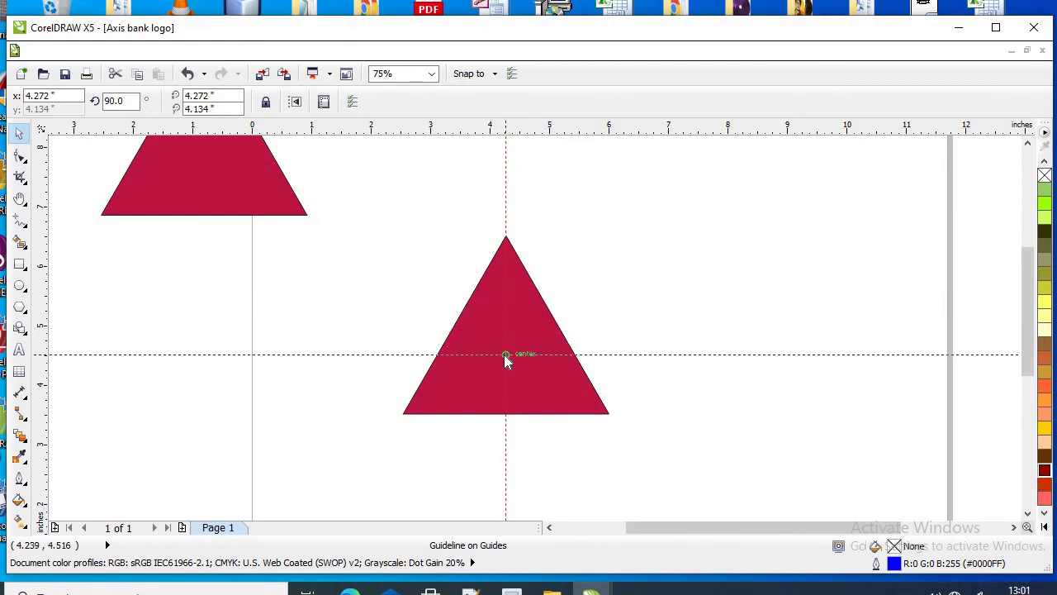
left_click_drag(505, 355, 506, 354)
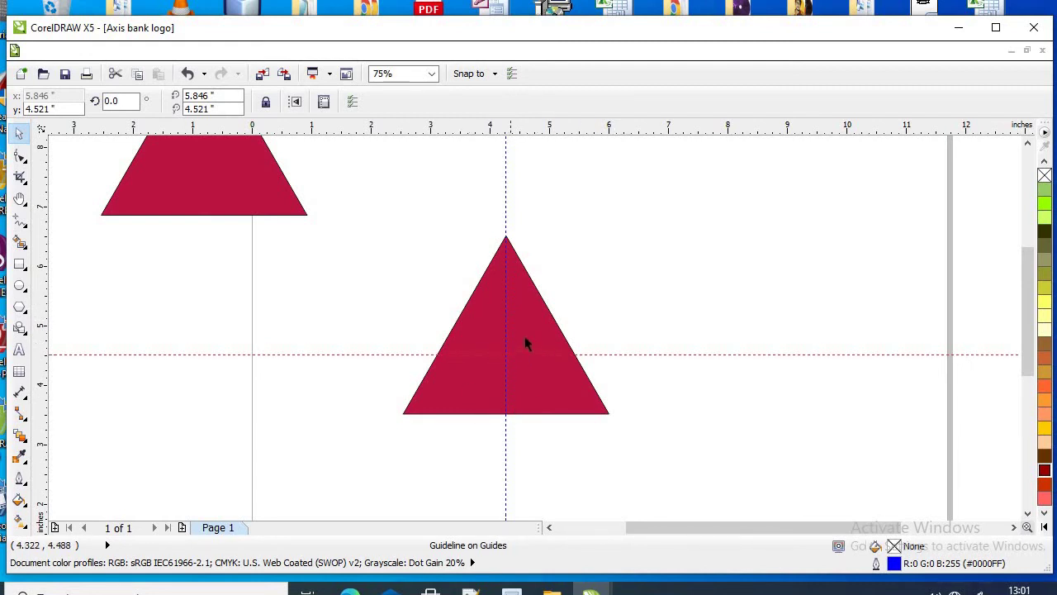
left_click(528, 369)
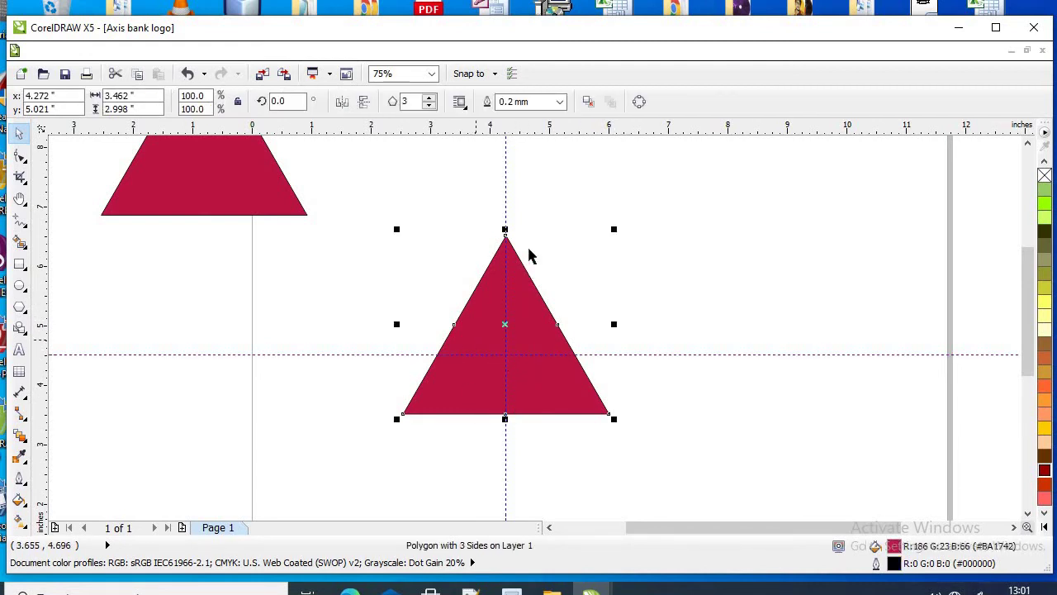
left_click(272, 227)
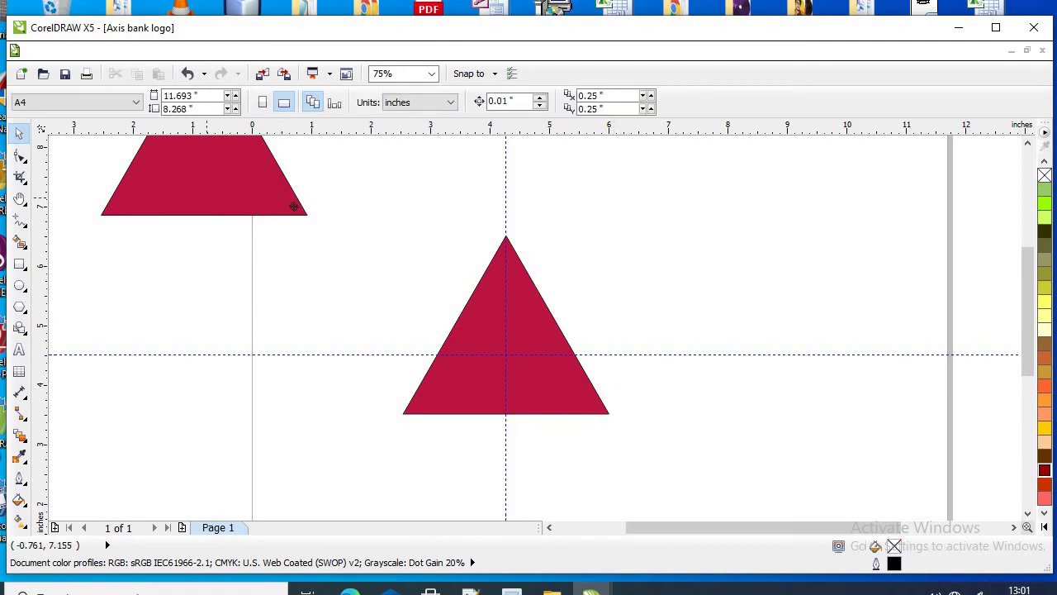
Move the second triangle onto the page and snap its lower-left corner to the guideline intersection.
left_click_drag(269, 206, 778, 289)
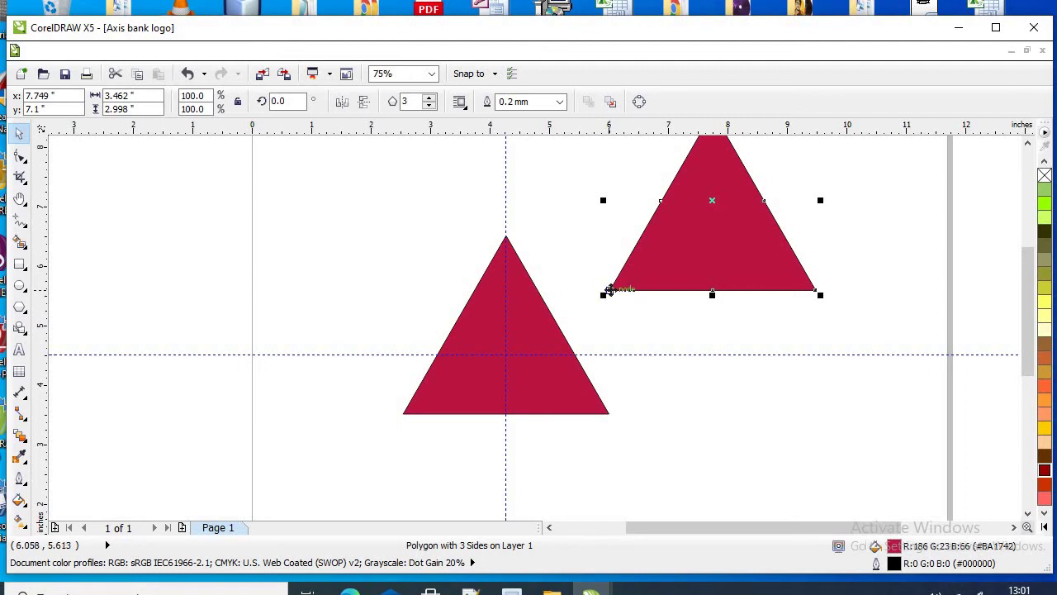
left_click_drag(609, 289, 506, 355)
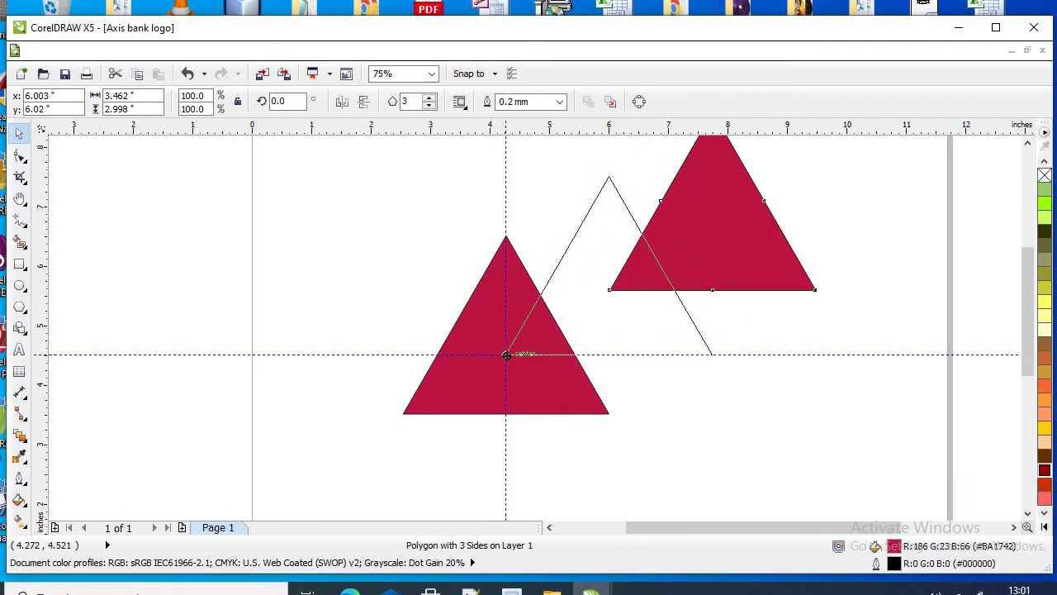
left_click_drag(506, 355, 505, 355)
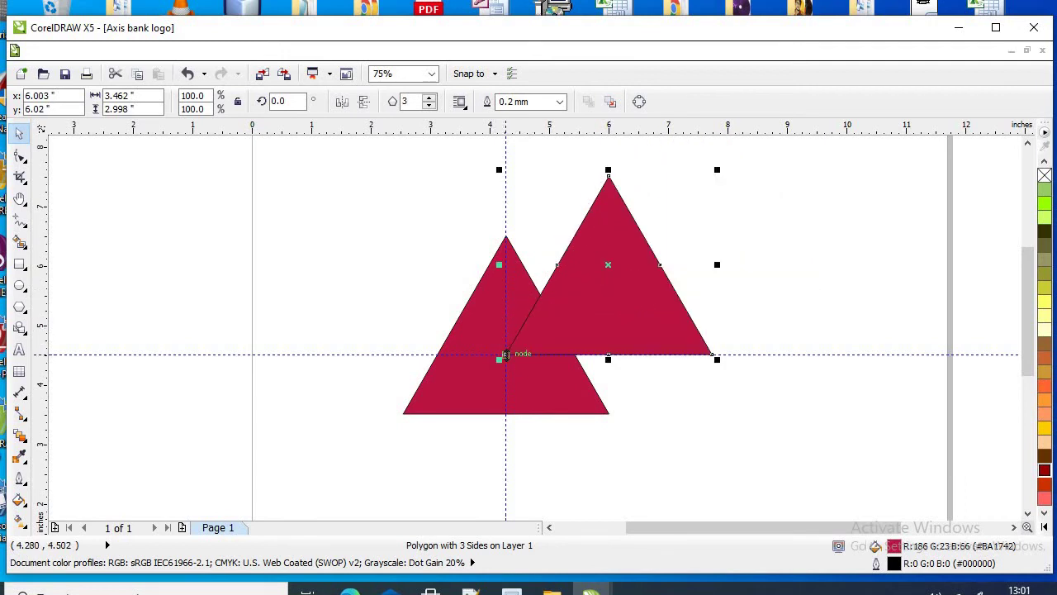
scroll(531, 314, "down", 1)
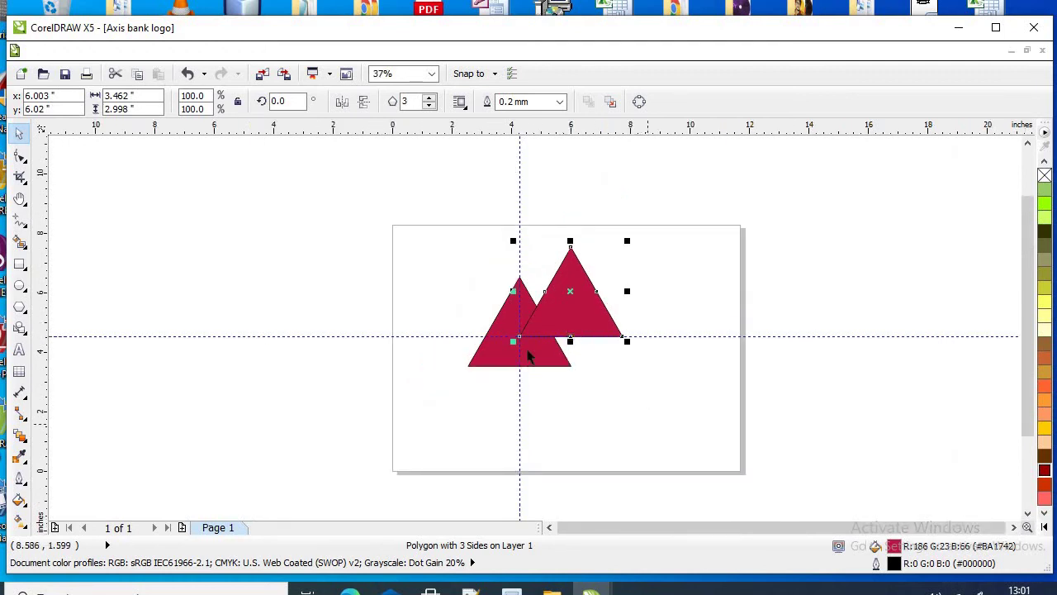
scroll(521, 328, "up", 2)
scroll(537, 363, "up", 2)
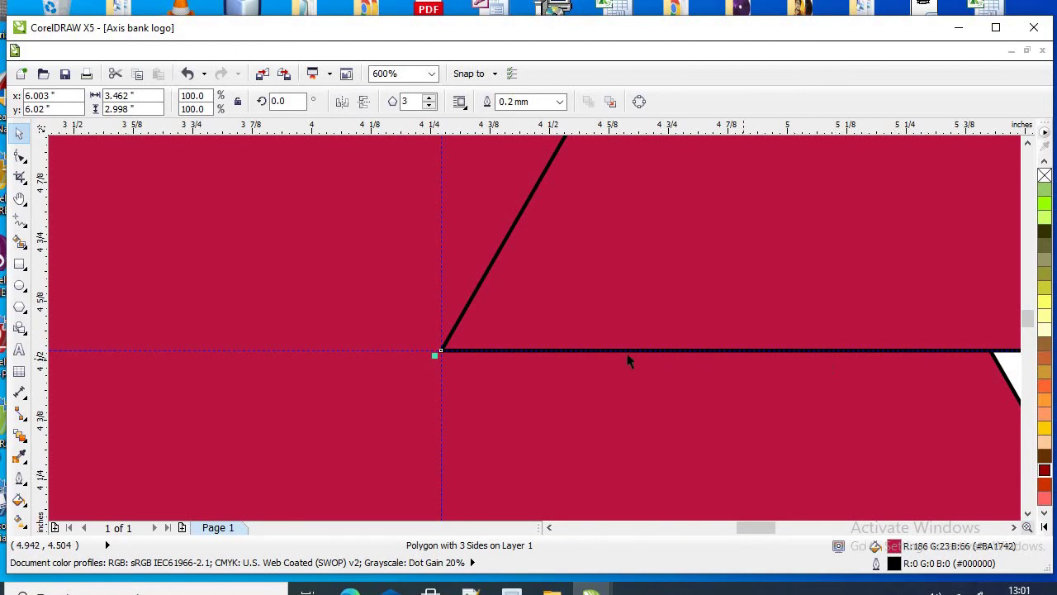
scroll(437, 340, "down", 1)
scroll(711, 337, "down", 3)
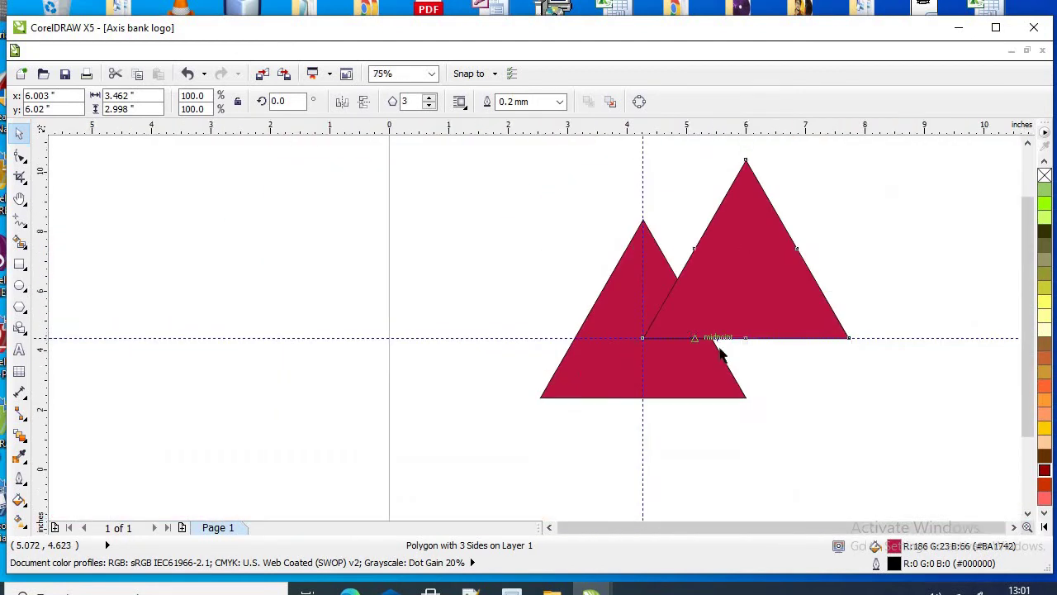
Select both triangles and trim the original one with the overlapping triangle.
left_click_drag(868, 458, 520, 216)
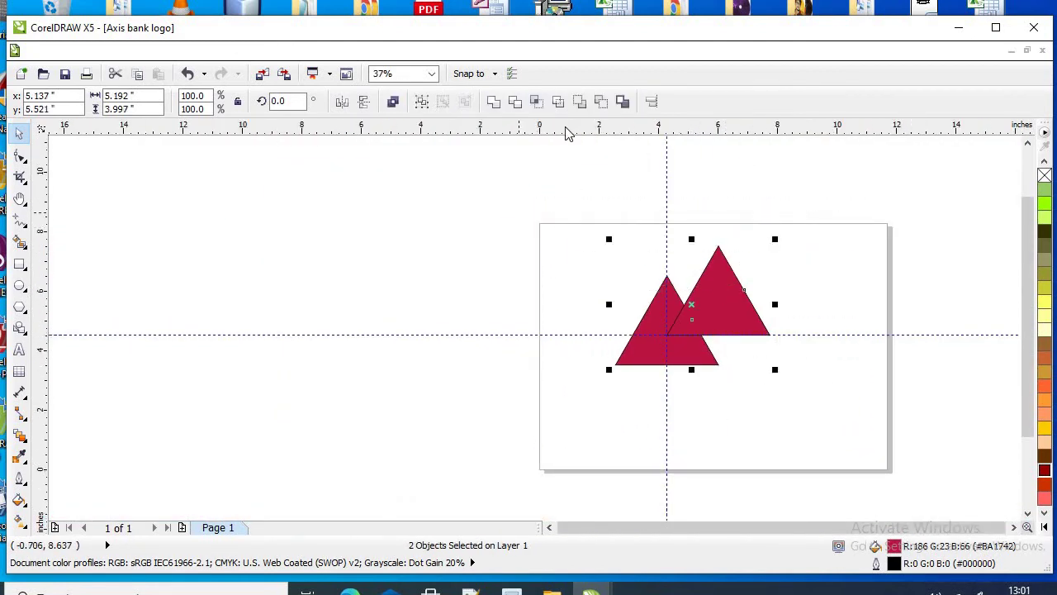
left_click(514, 103)
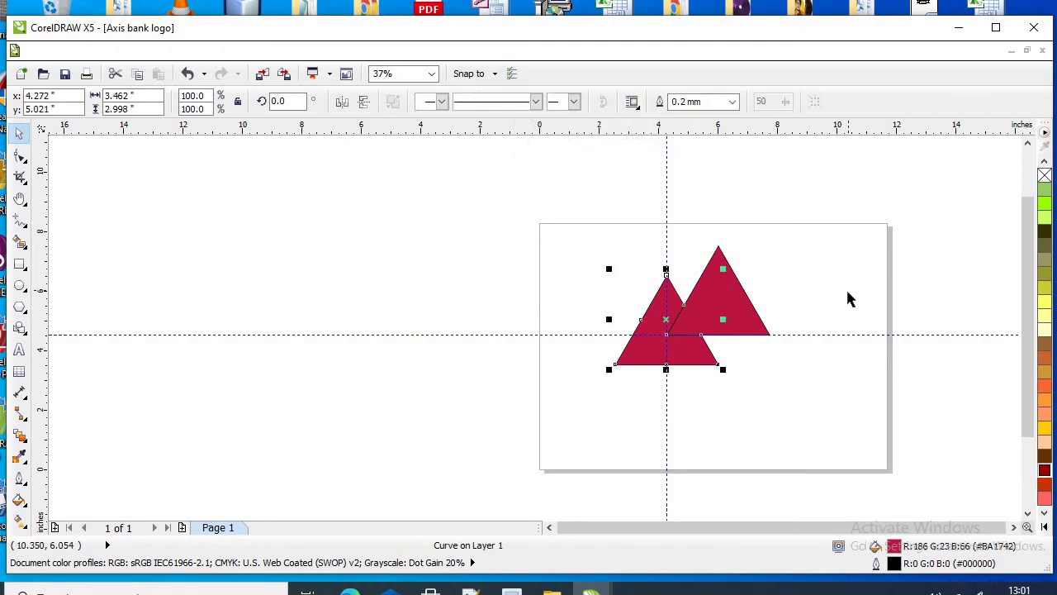
left_click(846, 288)
Move the trimming triangle off the trimmed shape and snap its apex to the guideline intersection.
left_click_drag(733, 312, 845, 293)
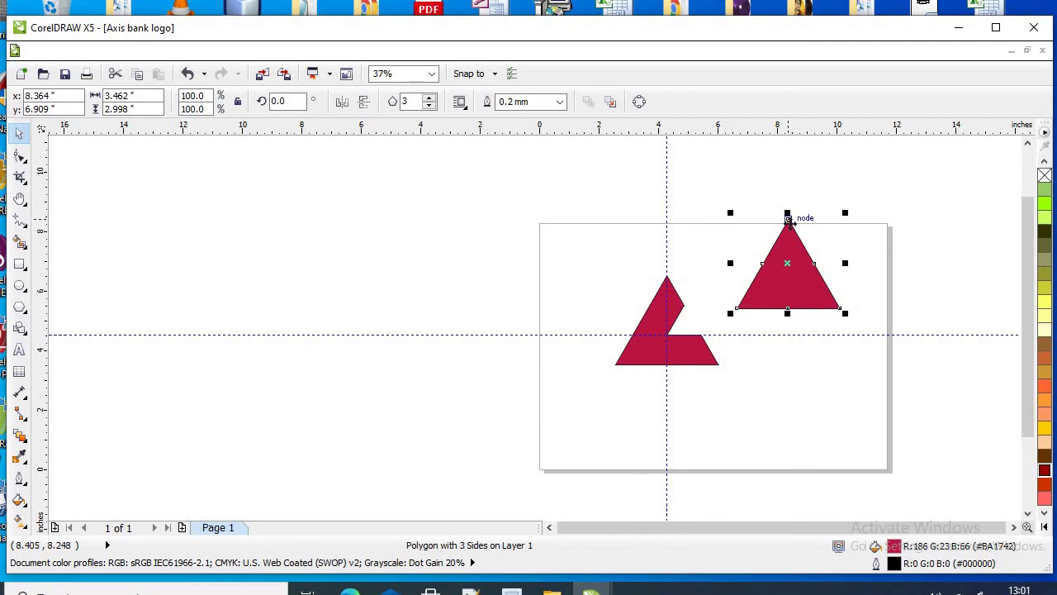
left_click_drag(788, 219, 669, 337)
scroll(677, 334, "up", 4)
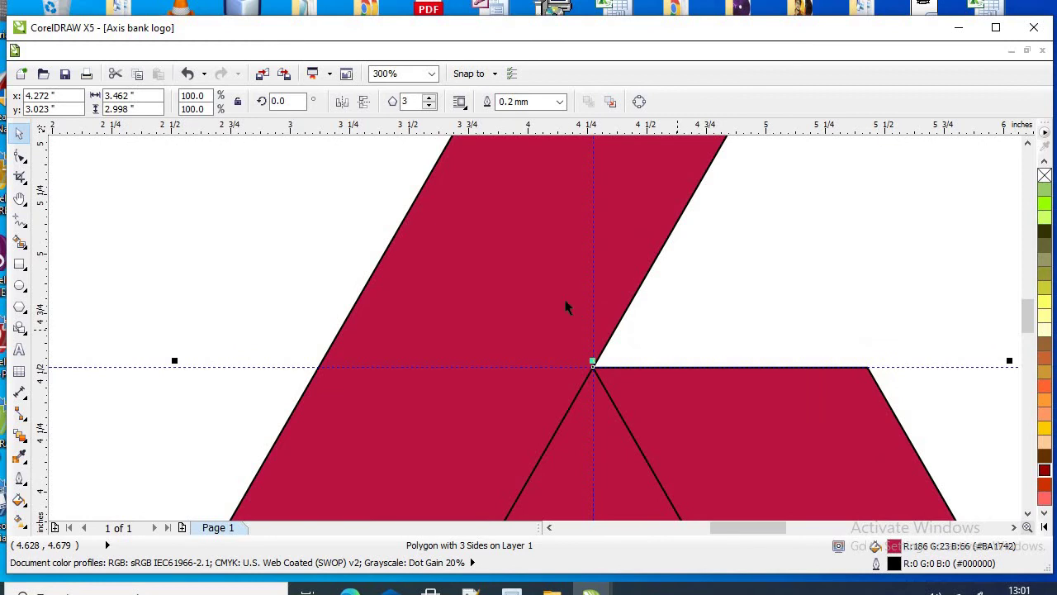
scroll(568, 297, "down", 2)
scroll(571, 285, "down", 2)
Trim the logo shape with the triangle below the intersection and move that triangle to the page's lower-right corner.
left_click_drag(691, 439, 472, 204)
left_click(514, 101)
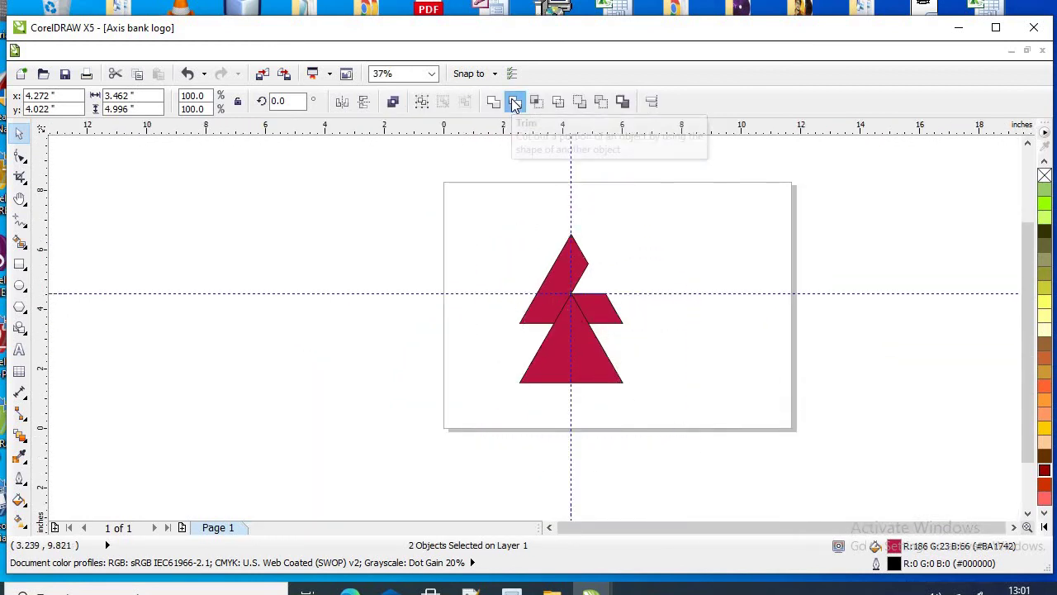
left_click_drag(606, 371, 772, 405)
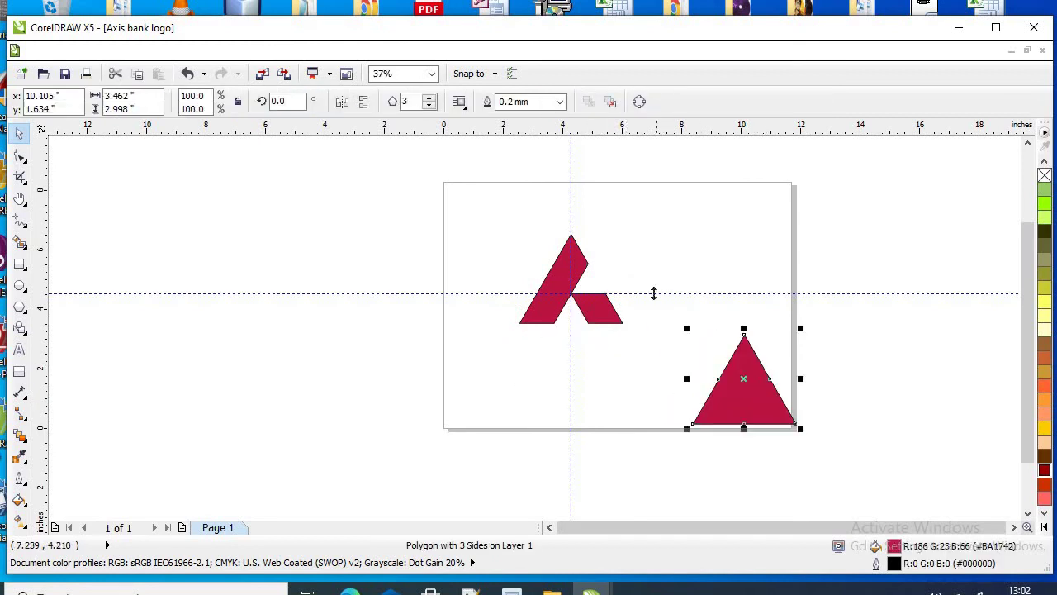
Remove the outline from the trimmed crimson logo shape and deselect it.
scroll(652, 304, "up", 4)
scroll(652, 304, "down", 2)
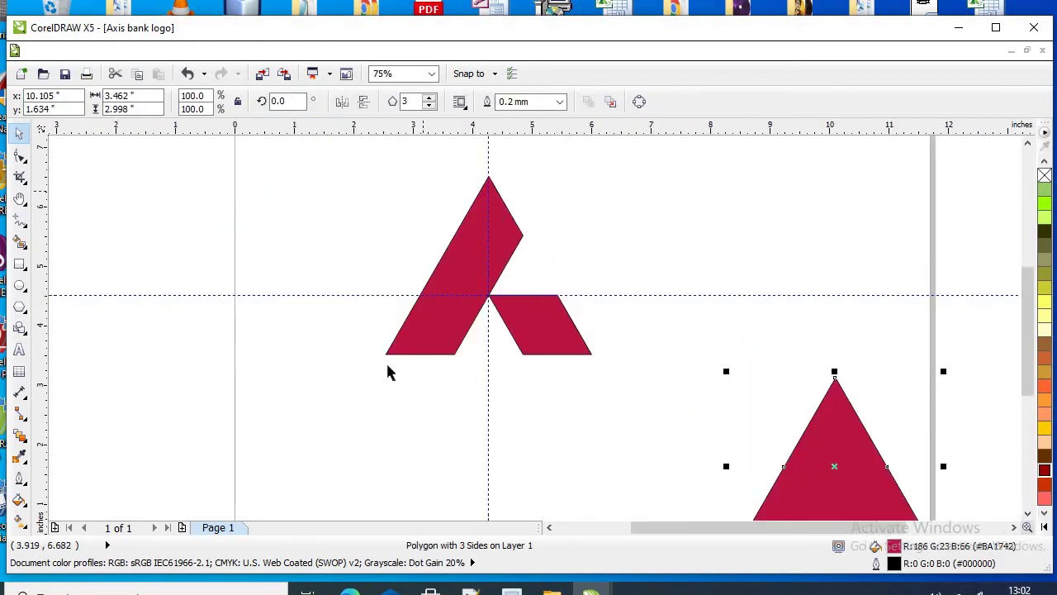
left_click(514, 235)
scroll(524, 232, "up", 4)
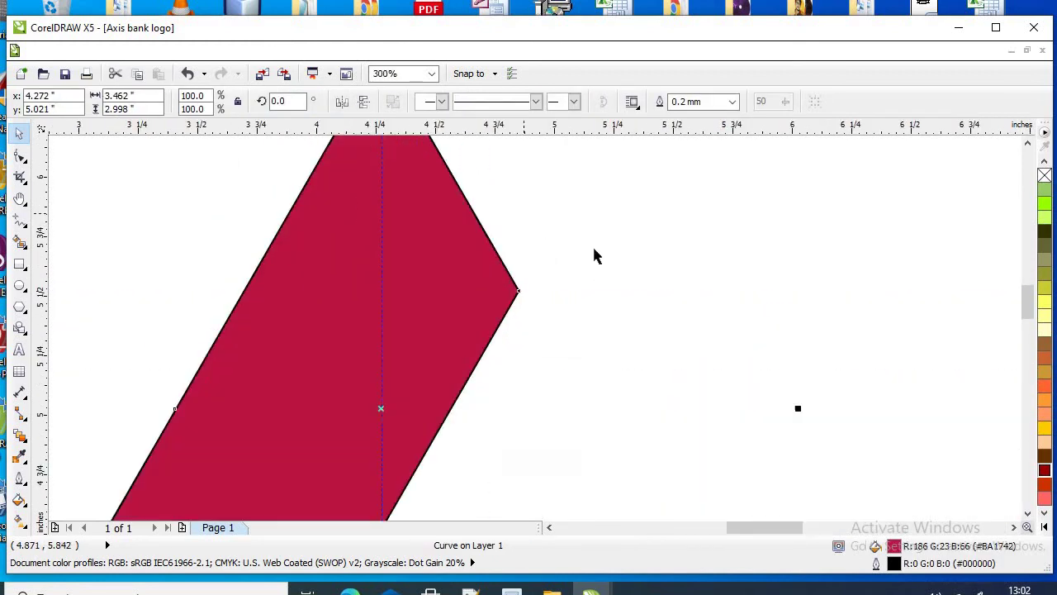
right_click(1043, 176)
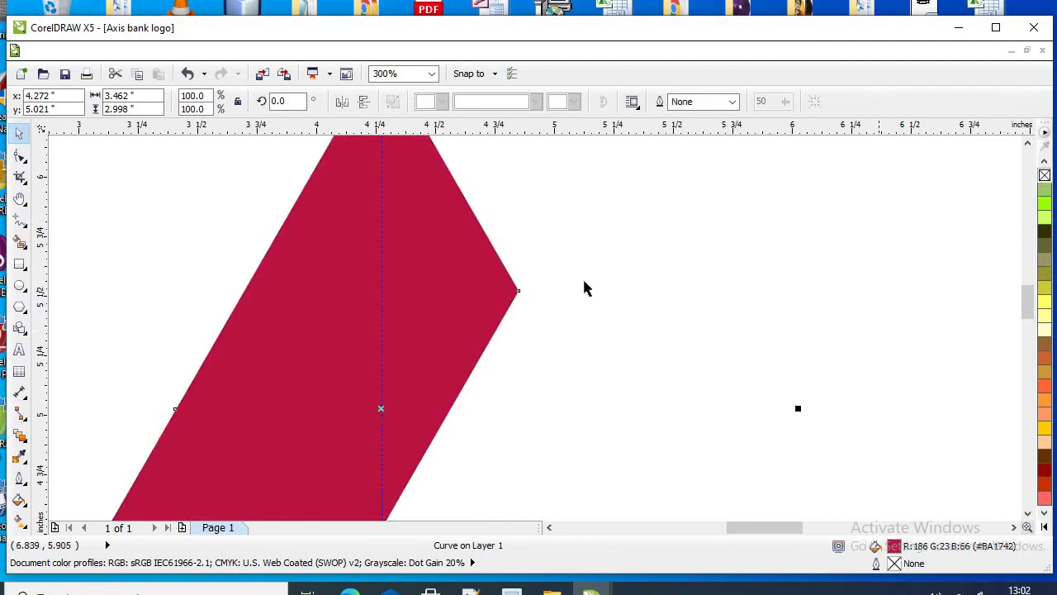
scroll(582, 277, "down", 2)
left_click(694, 297)
Move the leftover triangle off the page and delete it.
scroll(570, 361, "down", 2)
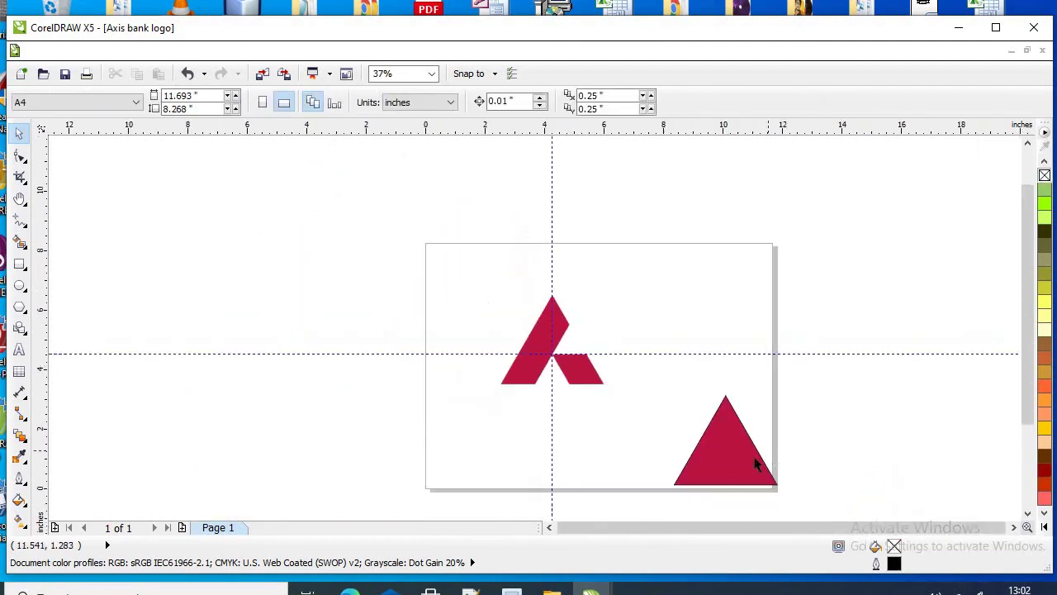
left_click_drag(760, 463, 378, 394)
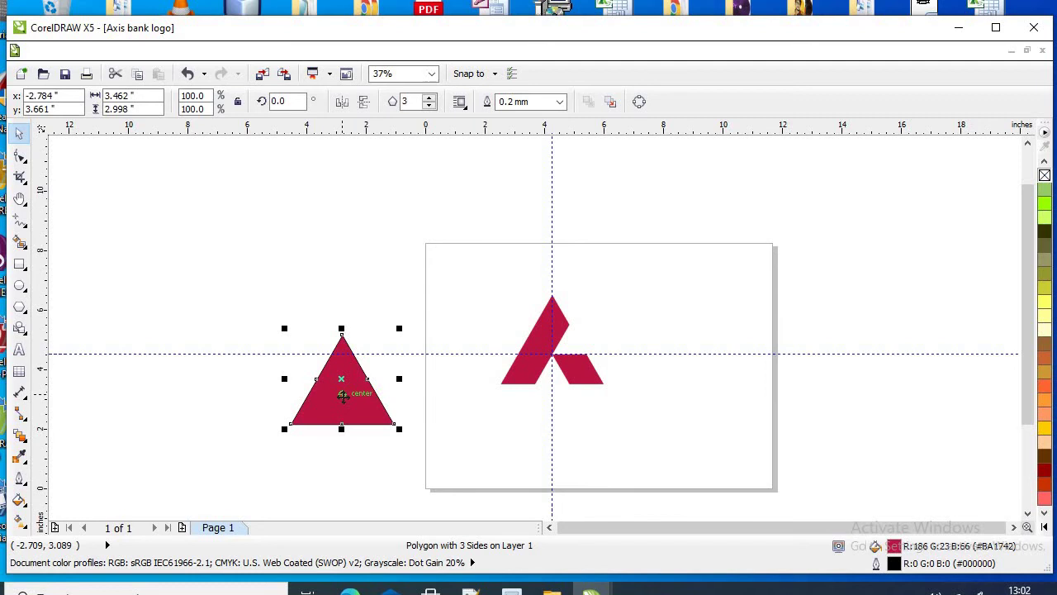
key("Delete")
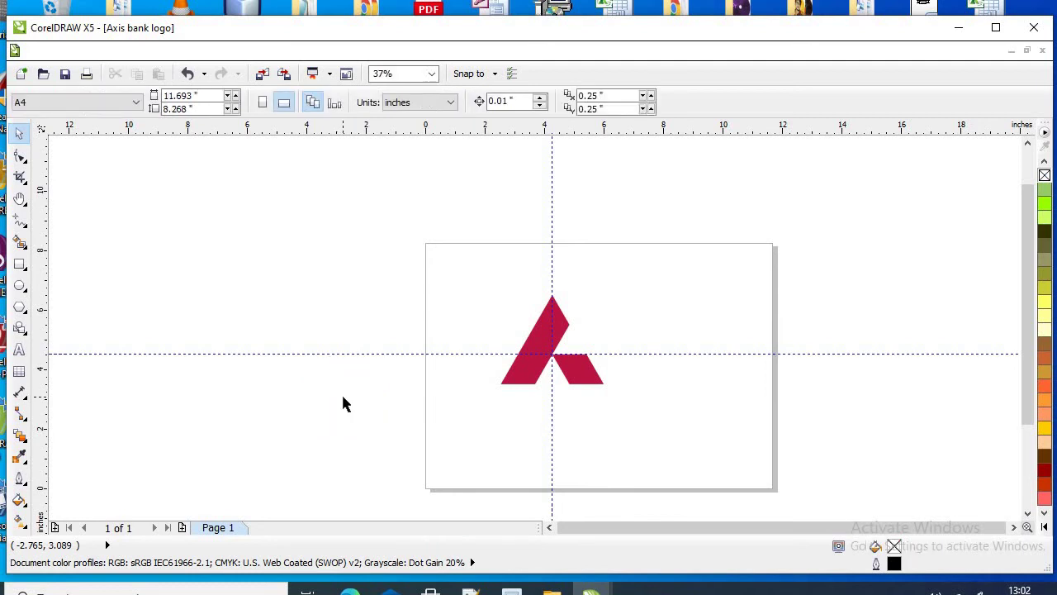
Add the artistic text "AXIS BANK" on the page to the right of the logo shape.
left_click(20, 352)
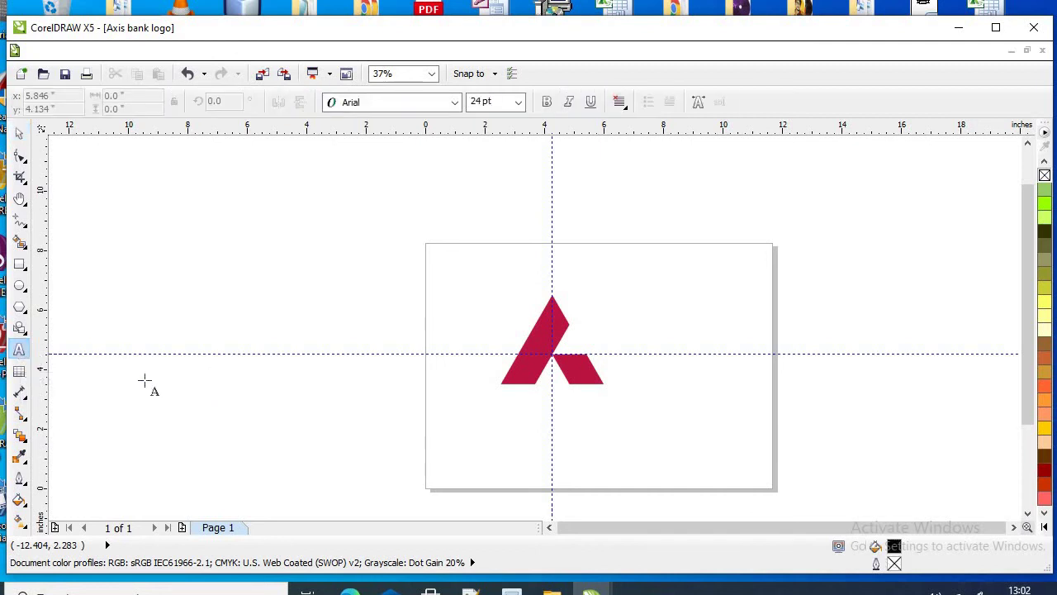
left_click(628, 338)
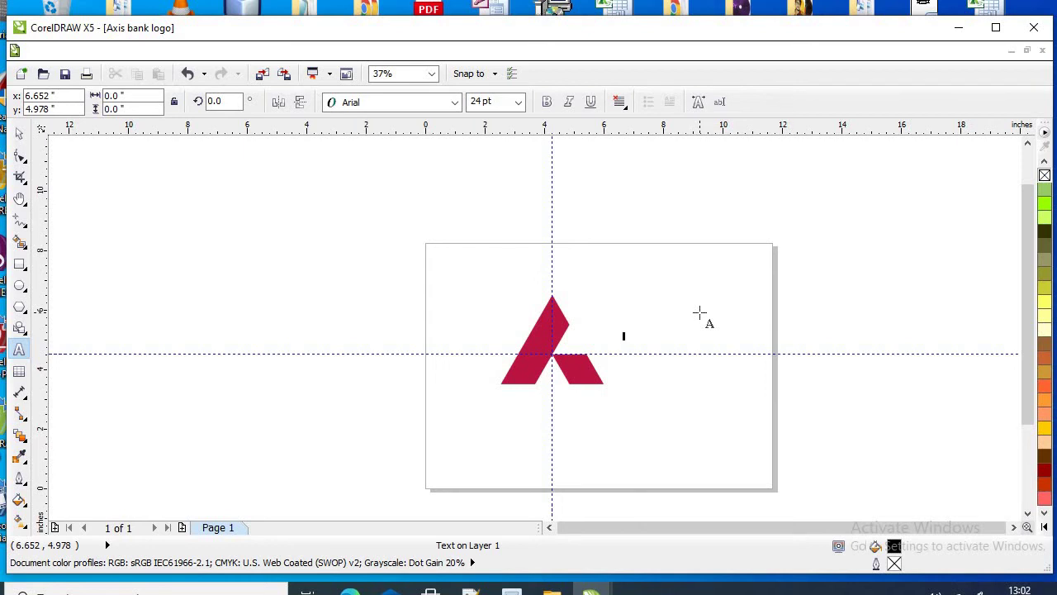
type("AXIS BANK")
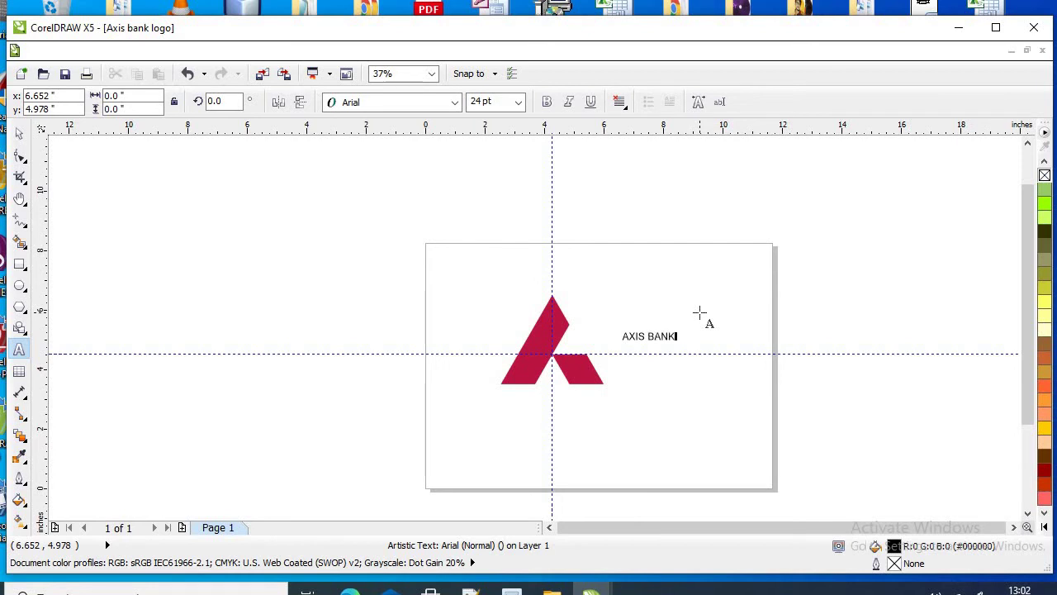
key("Escape")
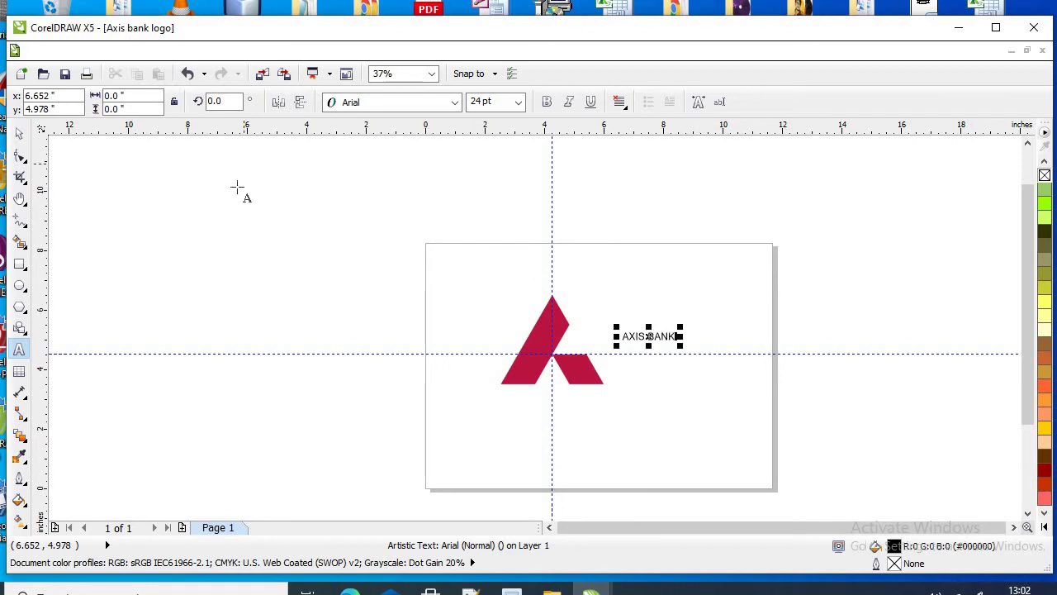
Enlarge the AXIS BANK text freehand and try it at font sizes 72 pt and 50 pt.
left_click(20, 133)
left_click_drag(681, 327, 753, 314)
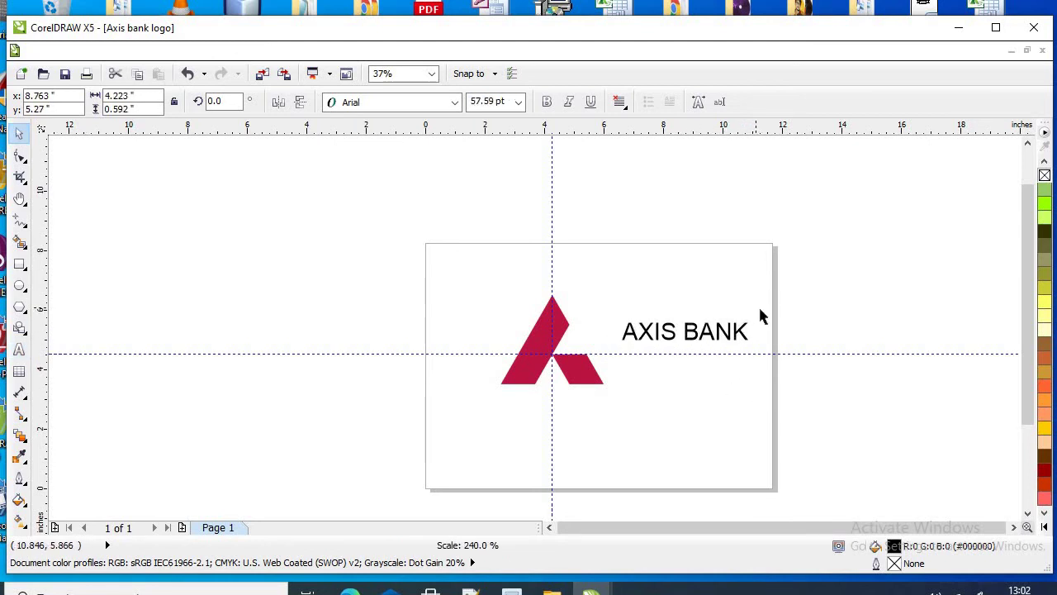
left_click(519, 101)
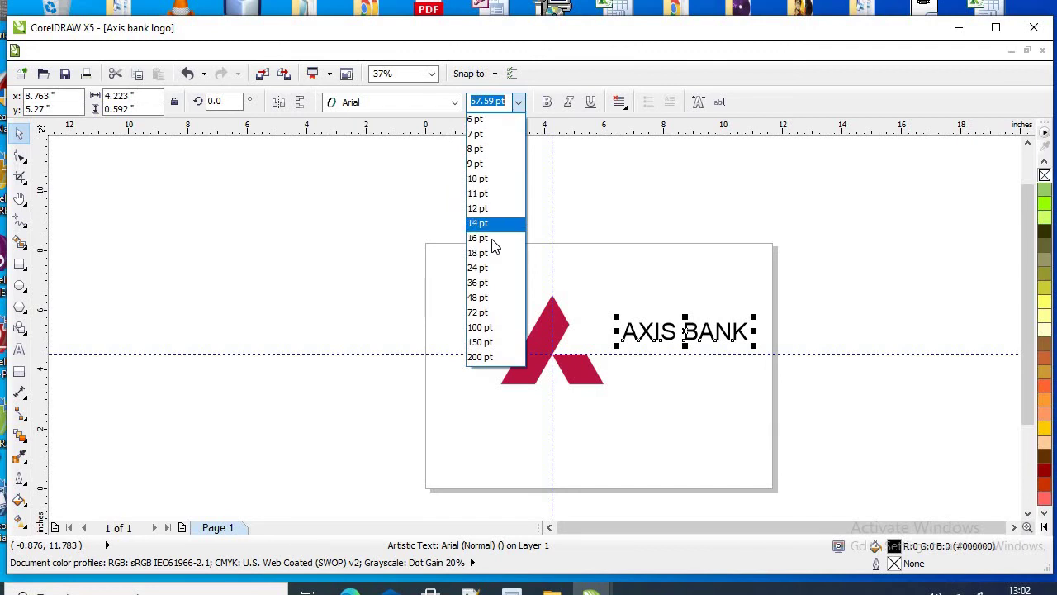
left_click(477, 163)
left_click(519, 101)
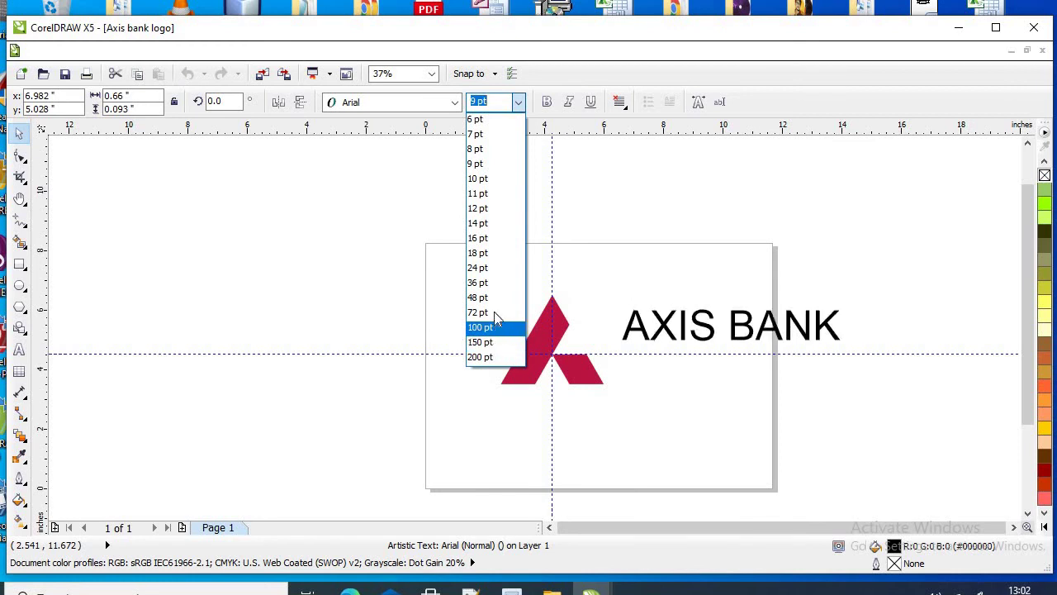
left_click(493, 312)
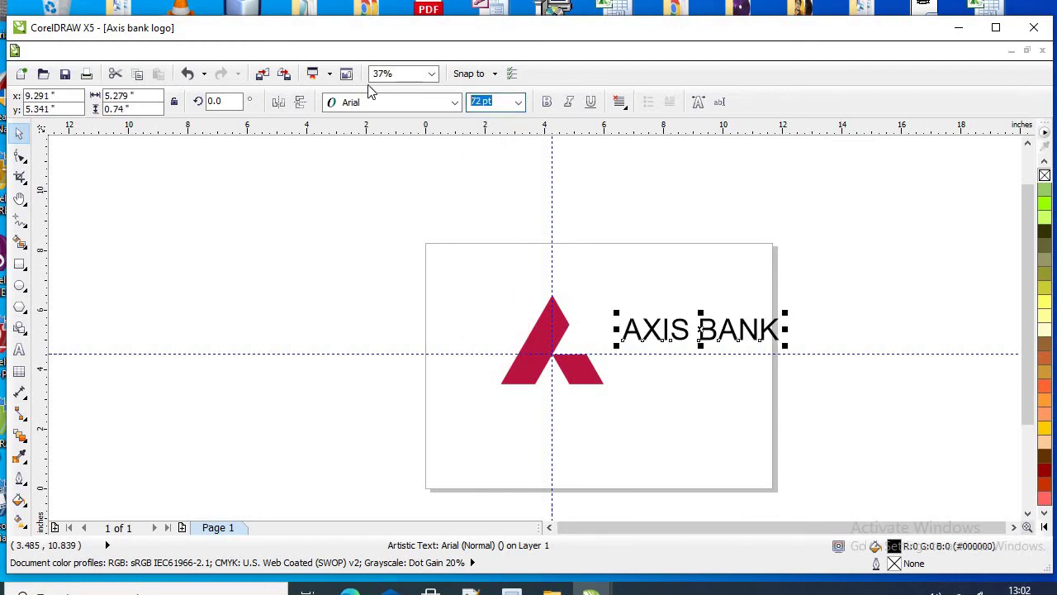
type("50")
key("Return")
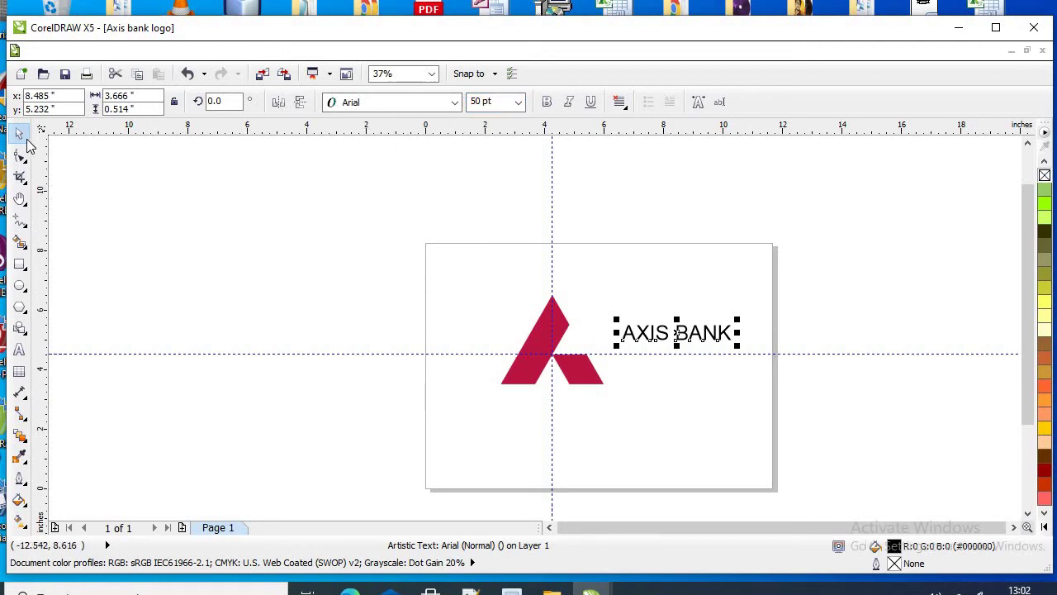
Scale the AXIS BANK text up proportionally to about 79 pt and set its font to Arial Black.
left_click(20, 133)
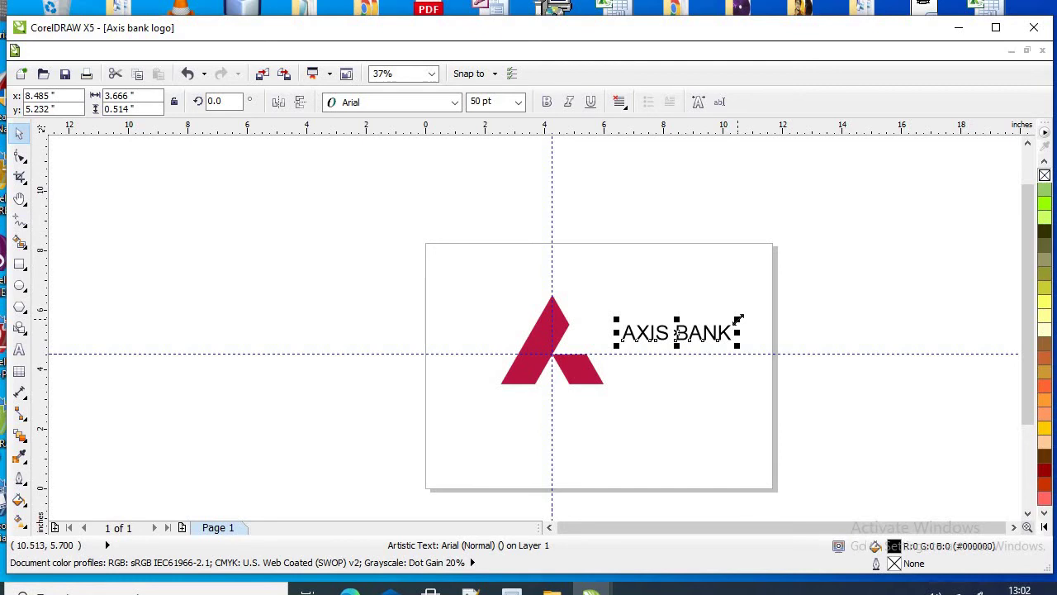
left_click_drag(752, 314, 801, 303)
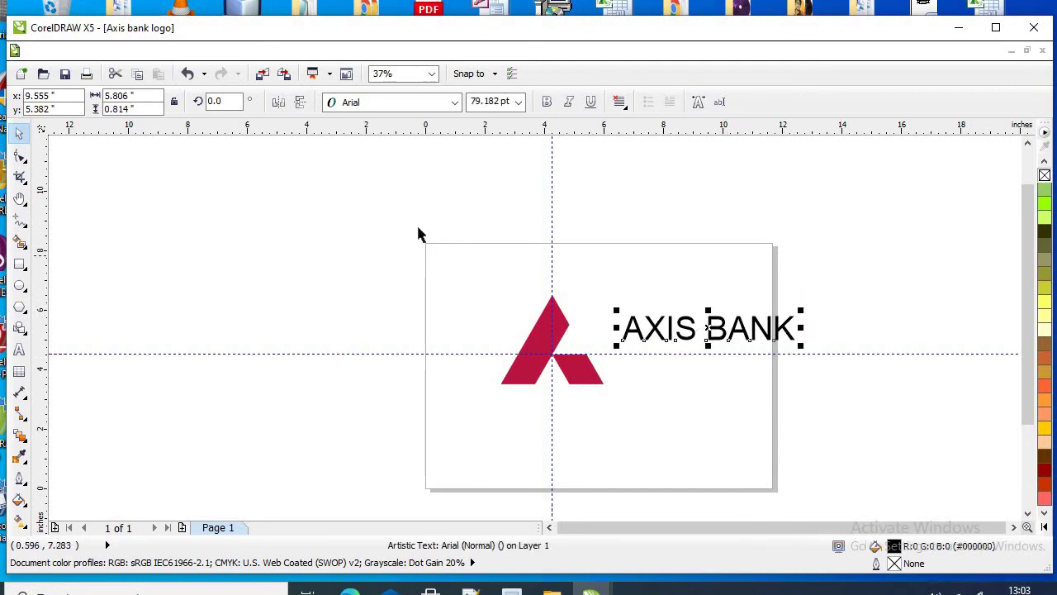
left_click(455, 105)
left_click(455, 106)
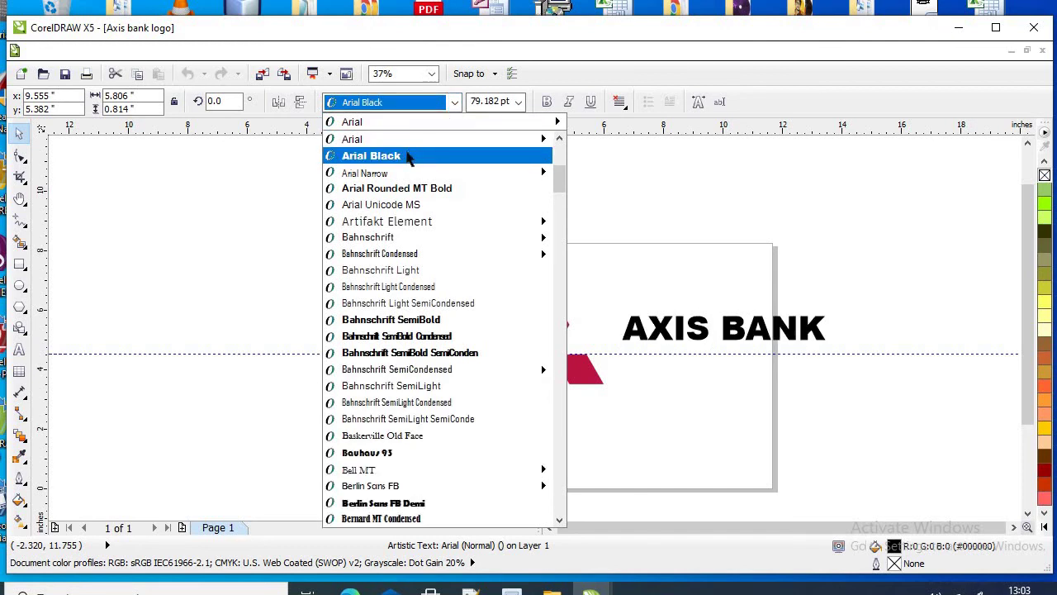
left_click(406, 154)
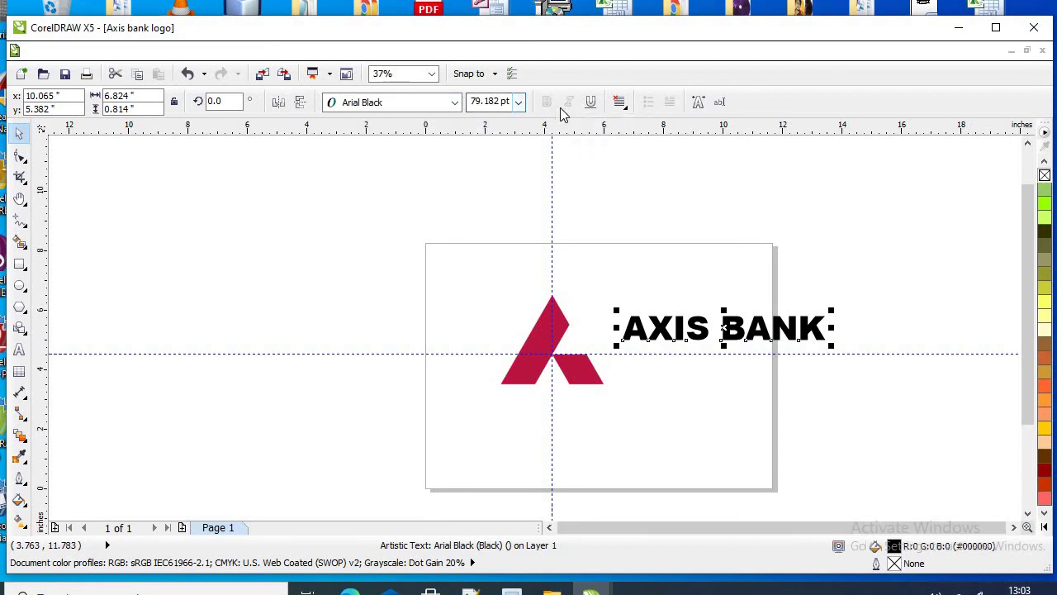
Try Bahnschrift in bold and an underline on the text, ending on Arial Black without underline.
left_click(454, 101)
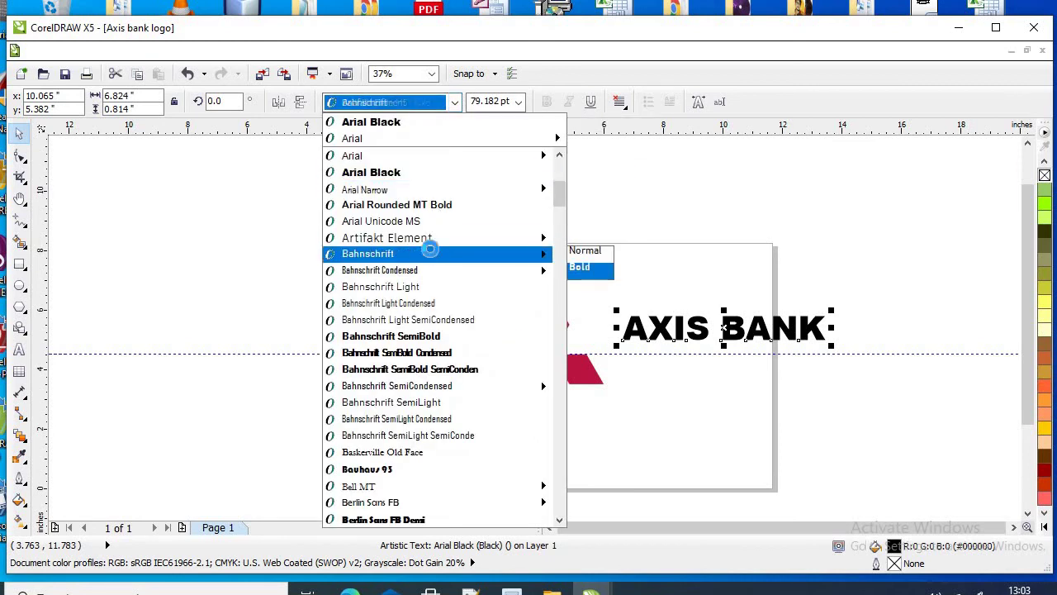
left_click(429, 250)
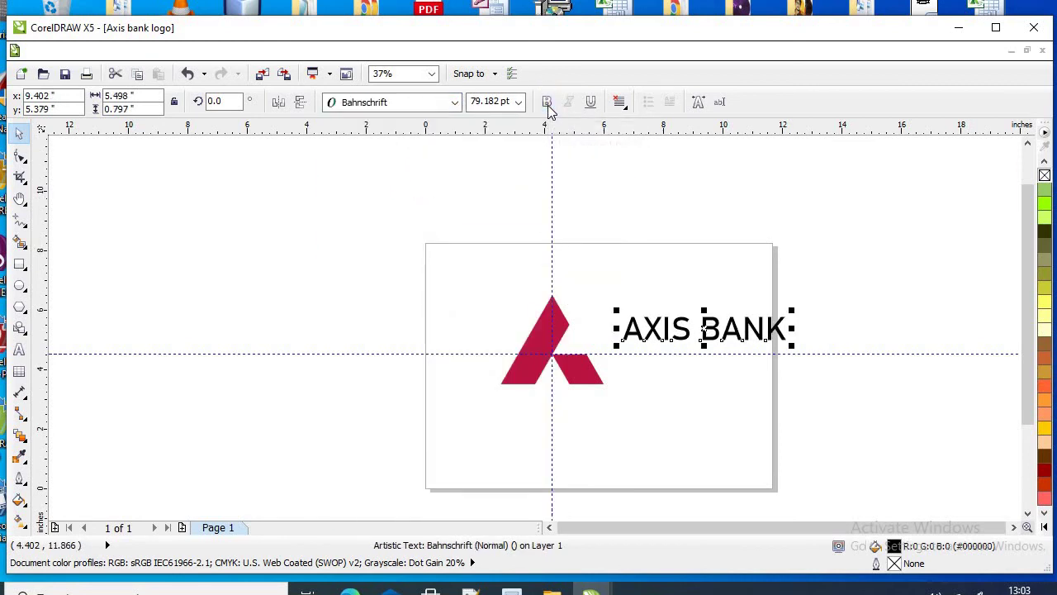
left_click(547, 105)
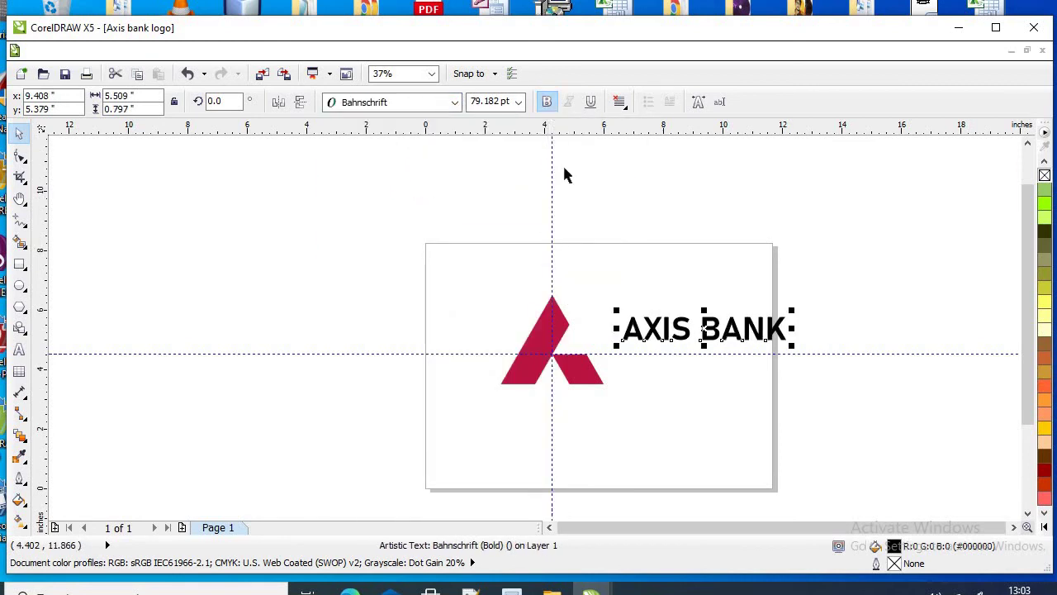
left_click(545, 103)
left_click(454, 101)
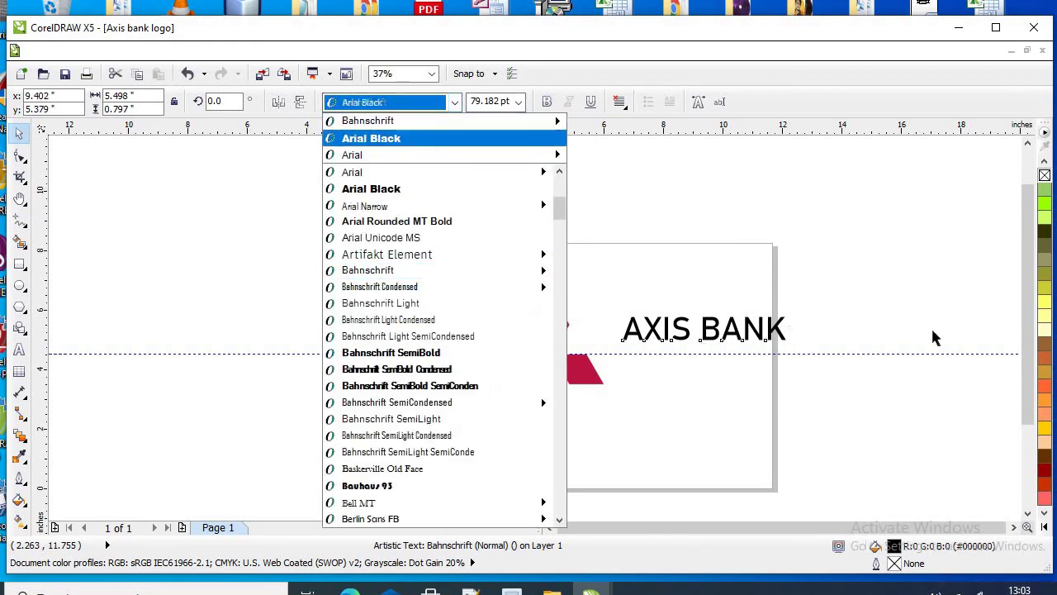
key("Return")
left_click(590, 102)
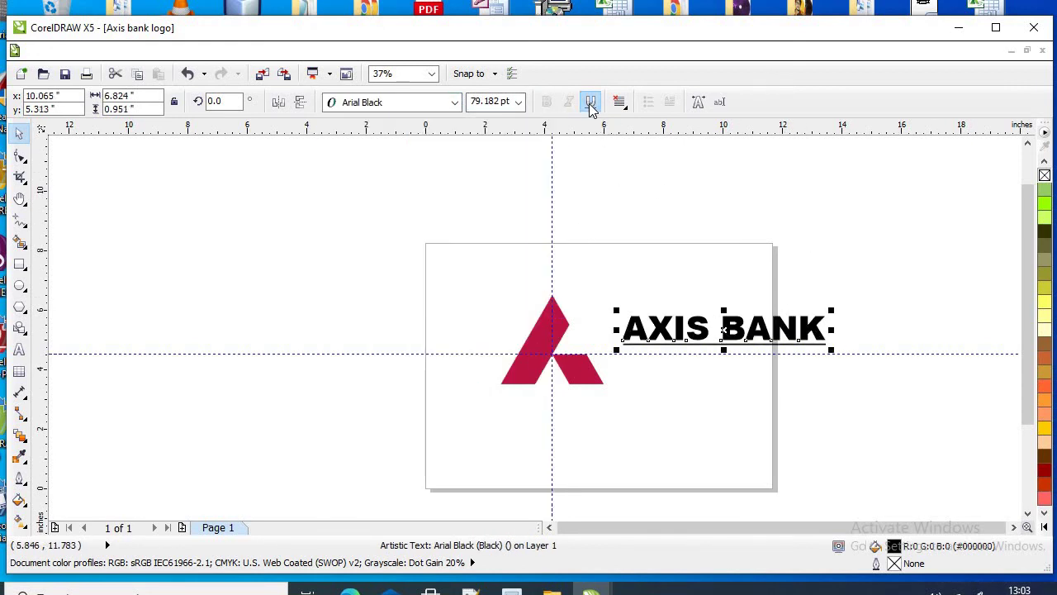
left_click(590, 102)
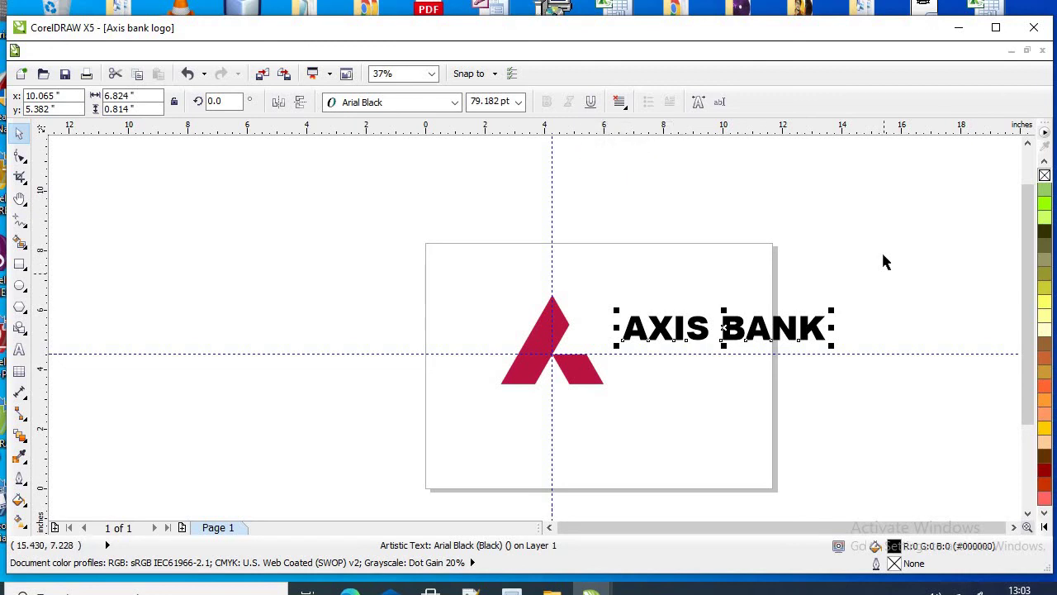
Set the text's alignment to Right and move it down beside the logo's lower-right leg.
left_click(620, 102)
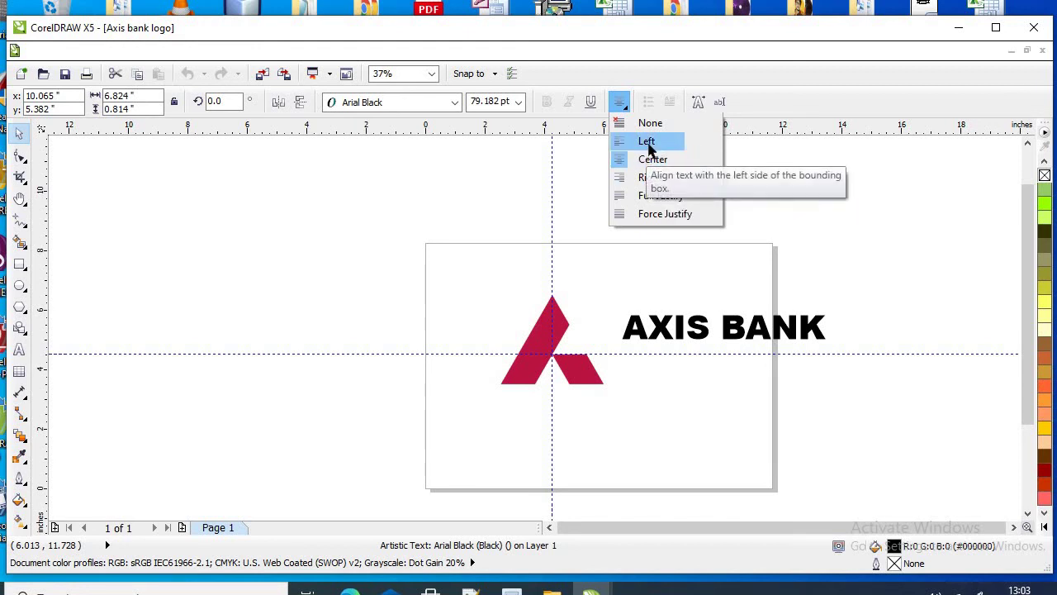
left_click(647, 142)
left_click(619, 101)
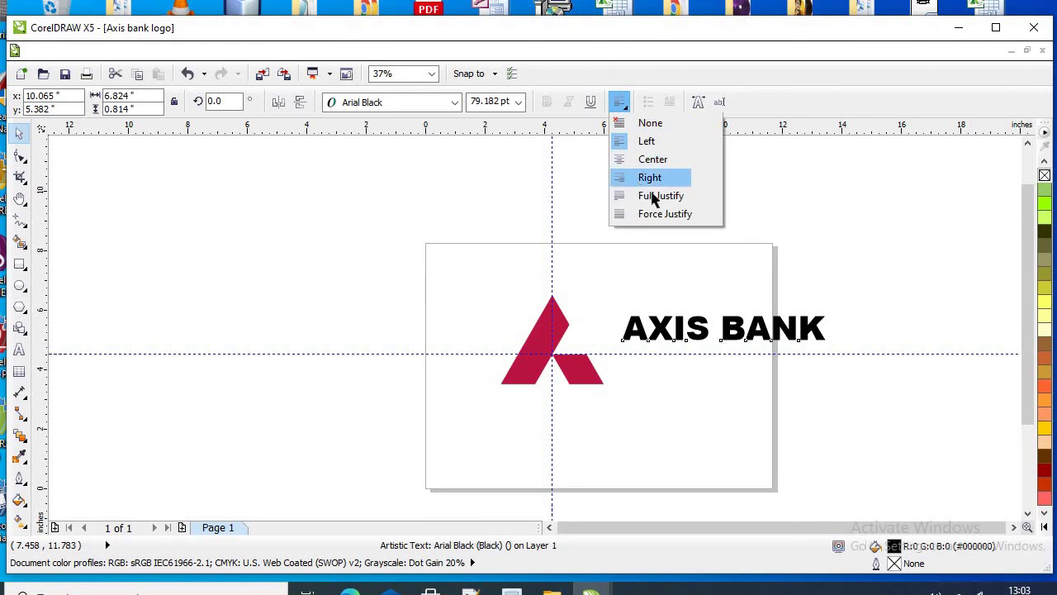
left_click(650, 178)
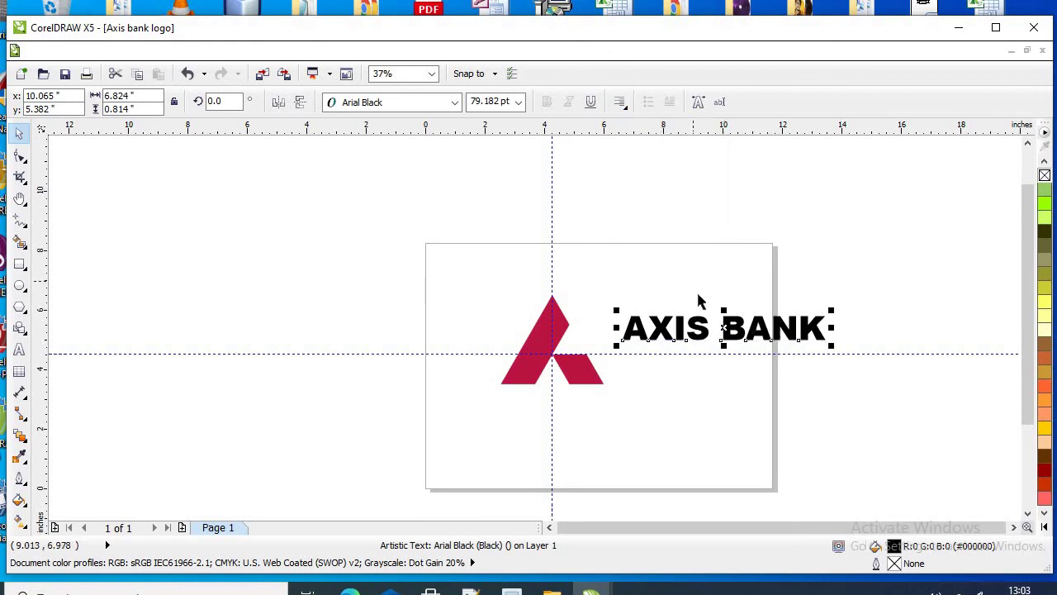
left_click_drag(723, 328, 715, 371)
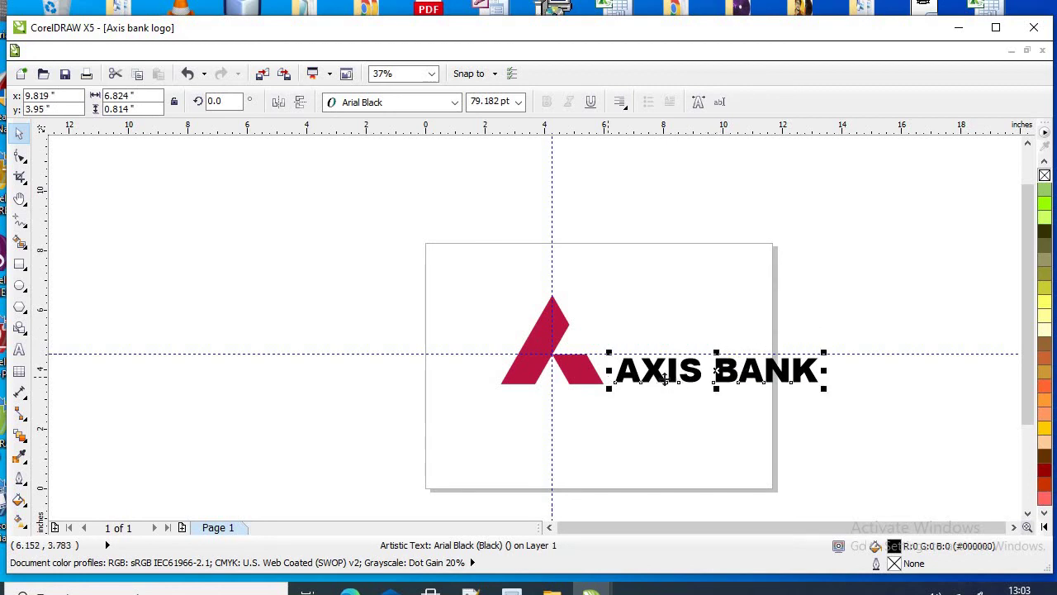
Sample the logo's crimson colour (#BA1742) with the color eyedropper and apply it to the AXIS BANK text.
left_click(22, 459)
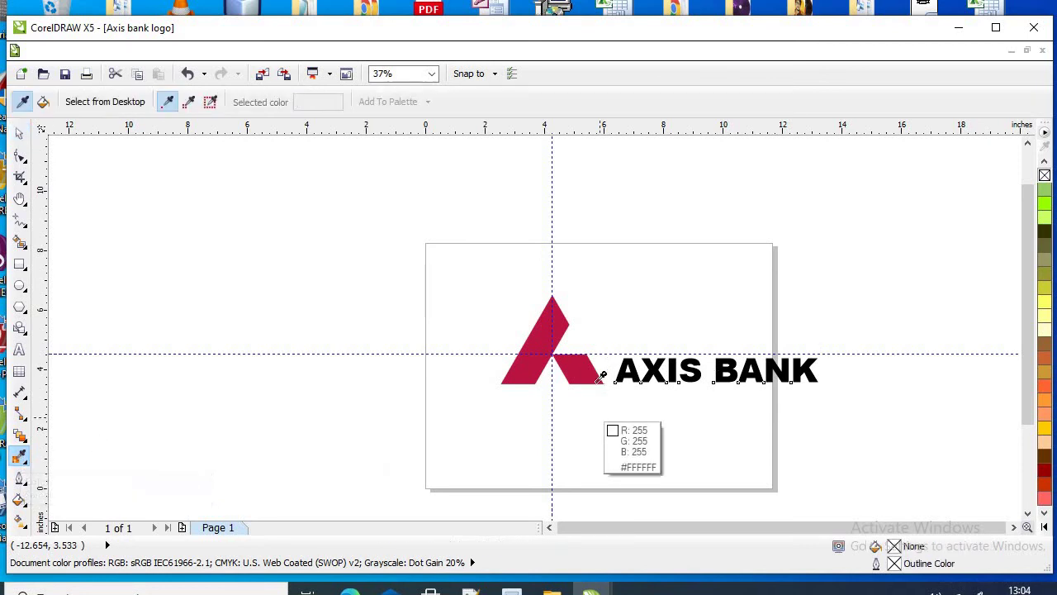
left_click(586, 372)
scroll(668, 373, "up", 5)
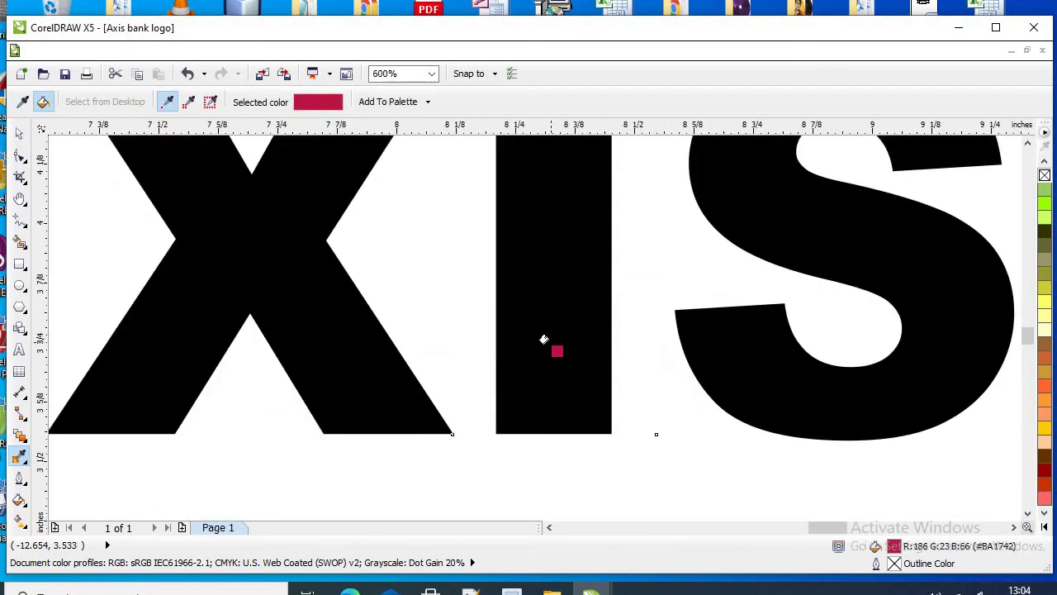
left_click(542, 343)
scroll(543, 350, "down", 5)
left_click(28, 133)
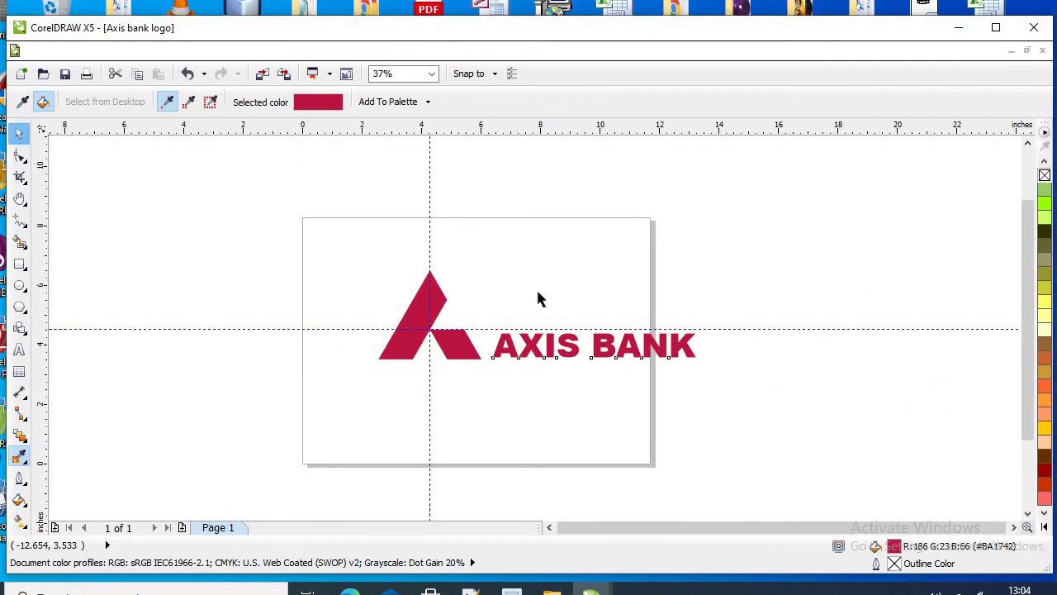
Add a horizontal guideline along the logo's base at about y 3.52 in and lower the text's baseline onto it.
scroll(538, 348, "up", 5)
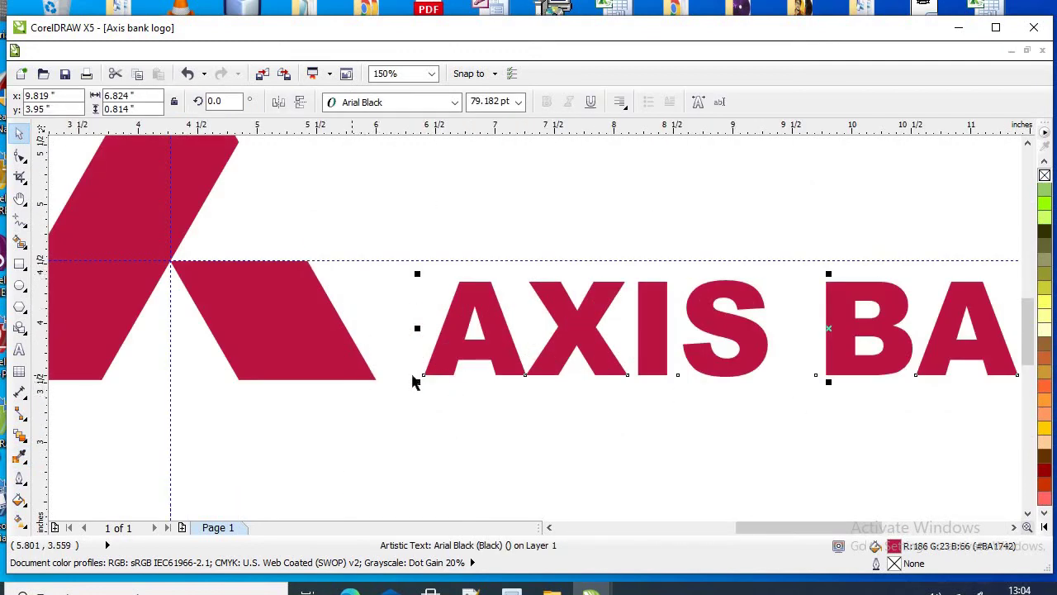
scroll(543, 378, "down", 5)
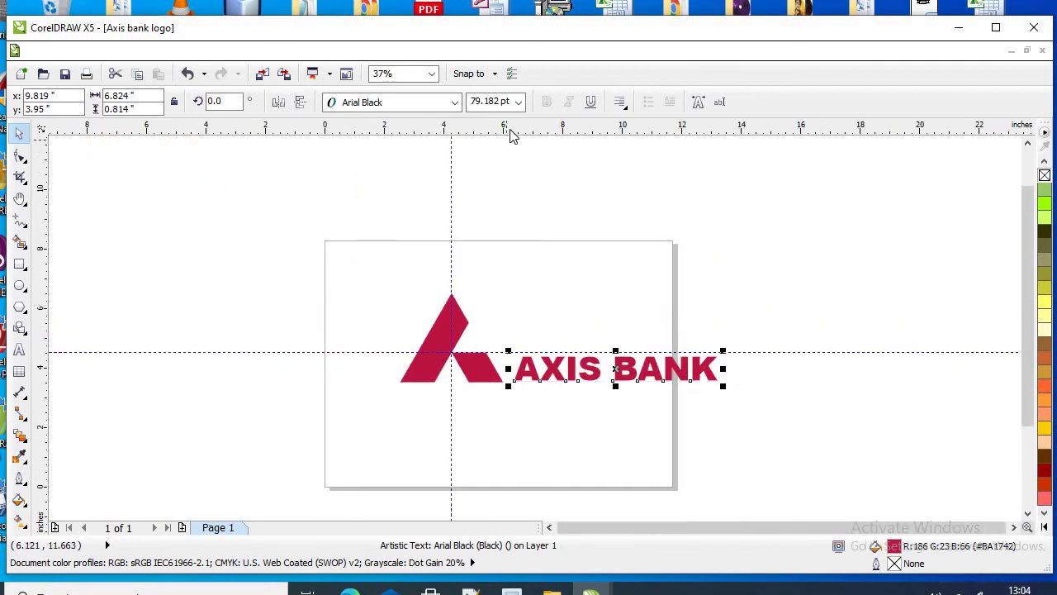
left_click_drag(512, 135, 496, 383)
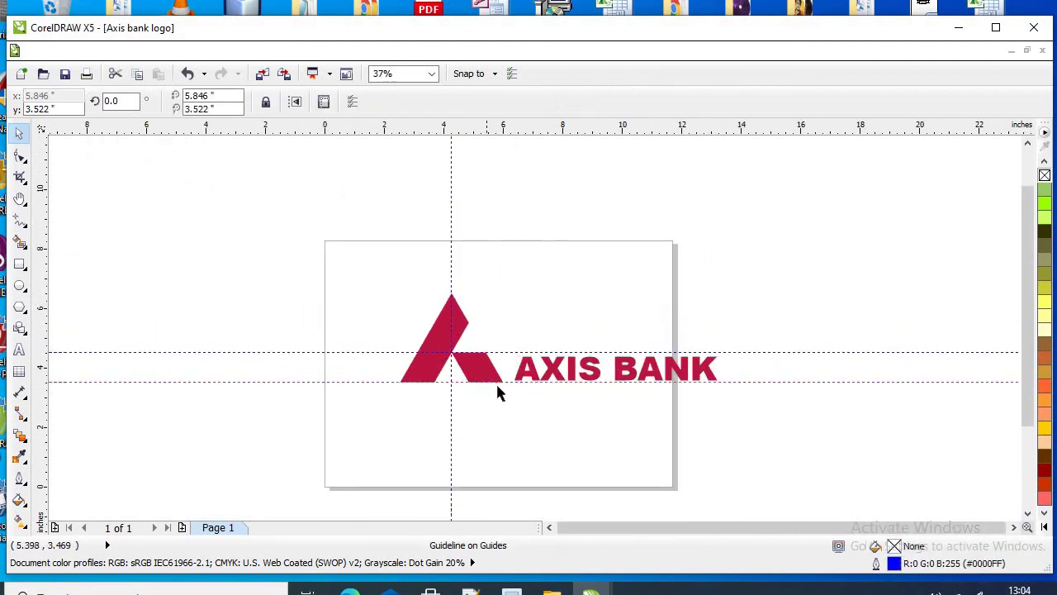
scroll(497, 393, "up", 5)
scroll(602, 385, "down", 3)
scroll(538, 370, "up", 4)
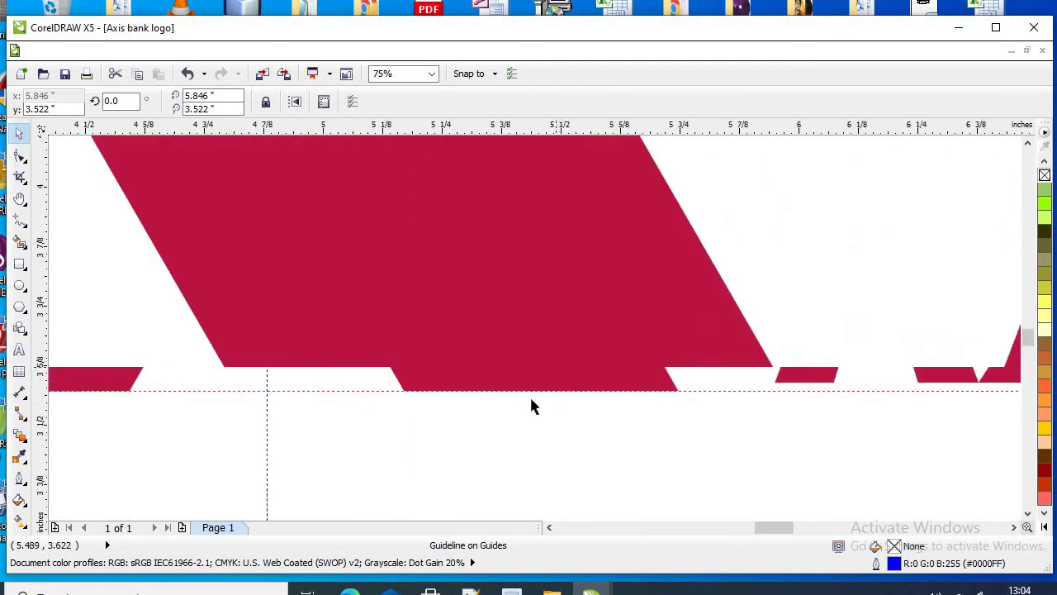
scroll(531, 405, "up", 1)
scroll(455, 380, "down", 3)
scroll(642, 377, "up", 3)
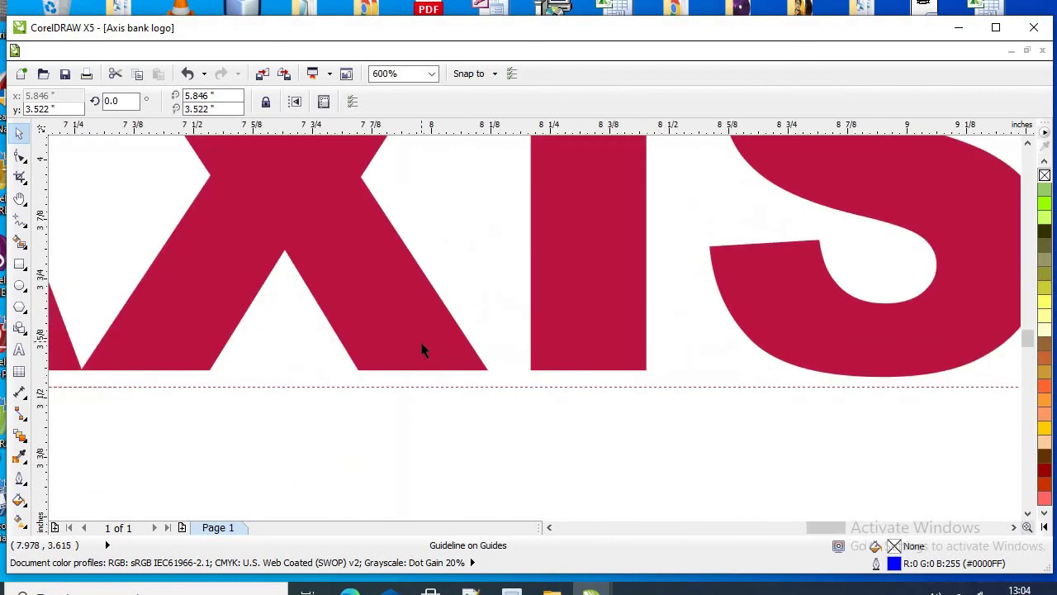
left_click_drag(421, 350, 422, 355)
scroll(481, 370, "down", 3)
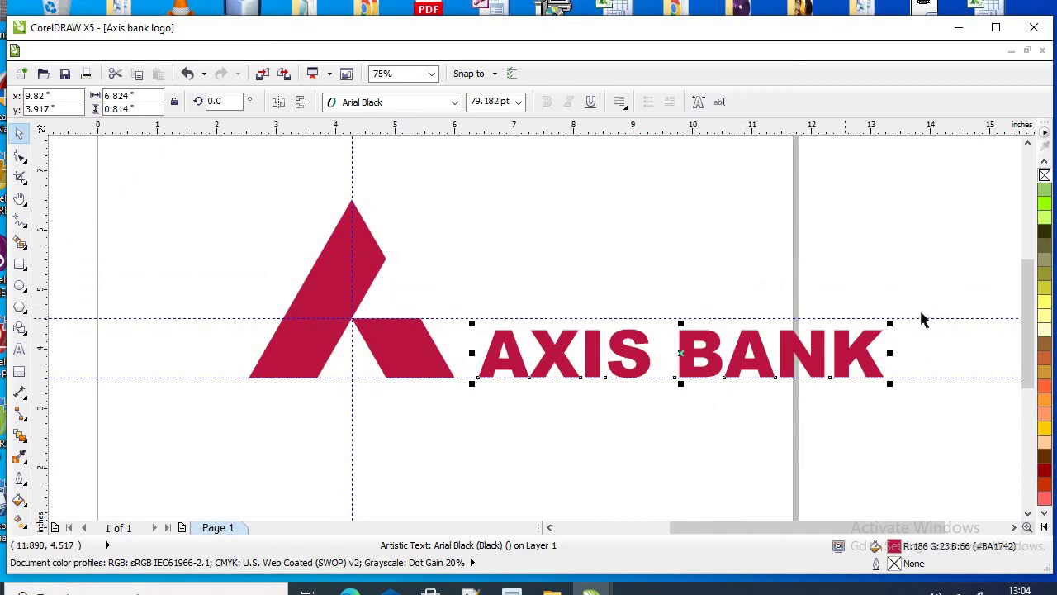
Scale the AXIS BANK text up to about 92 pt so it fills the height between the two horizontal guidelines.
left_click_drag(892, 323, 957, 306)
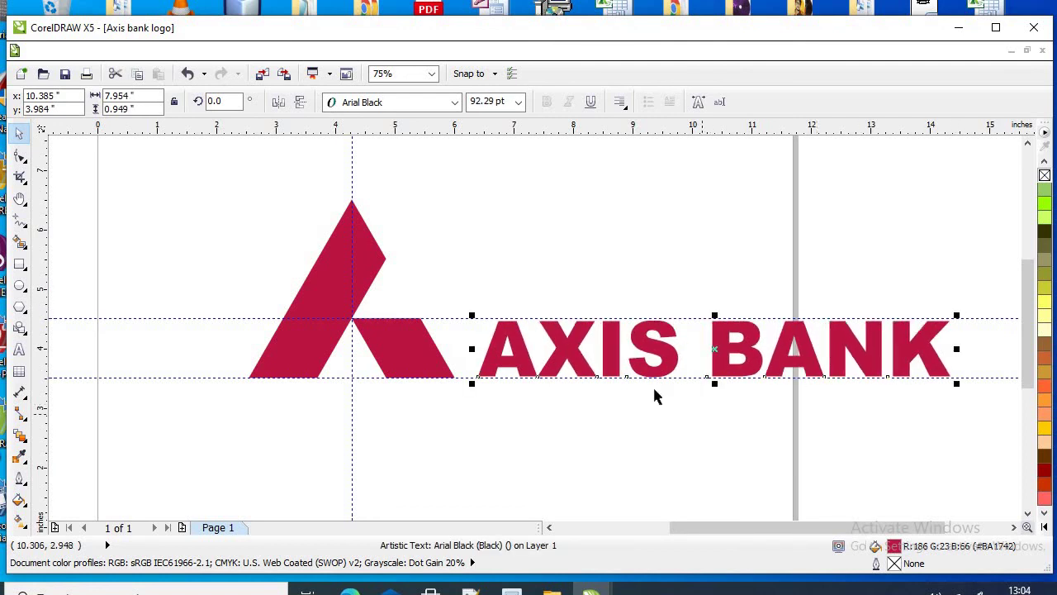
scroll(651, 398, "up", 2)
scroll(471, 363, "down", 2)
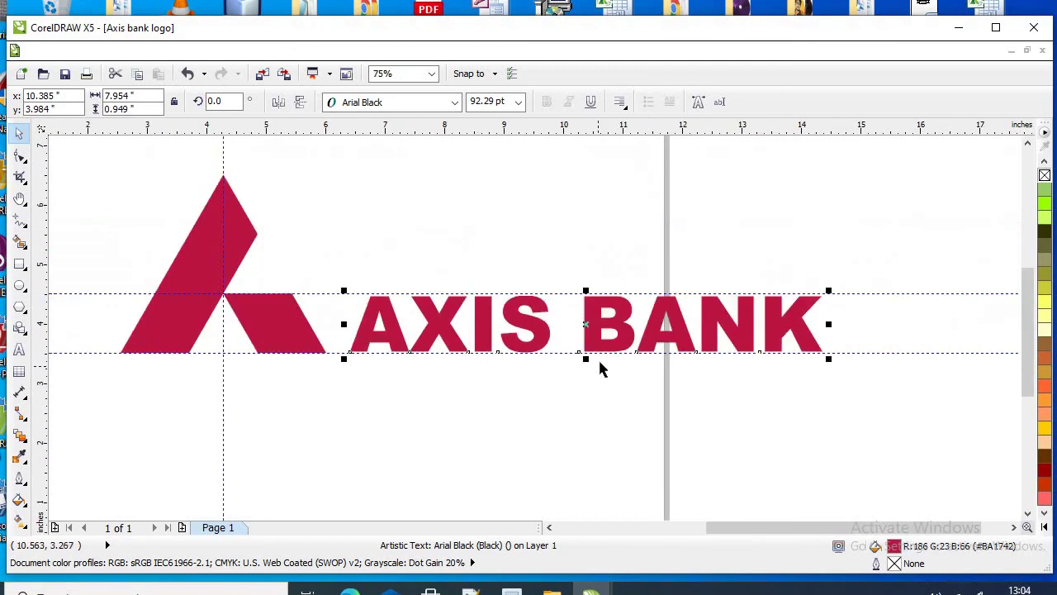
Create a vertically mirrored copy of the logo and AXIS BANK text directly below the originals at 100% scale.
left_click(751, 402)
scroll(828, 408, "down", 1)
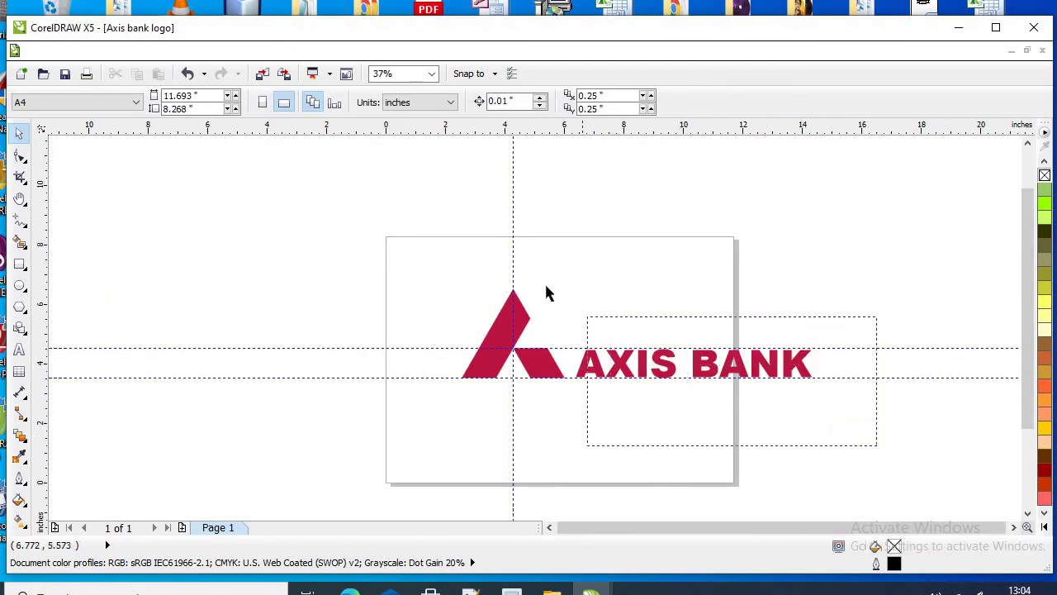
left_click_drag(545, 292, 468, 256)
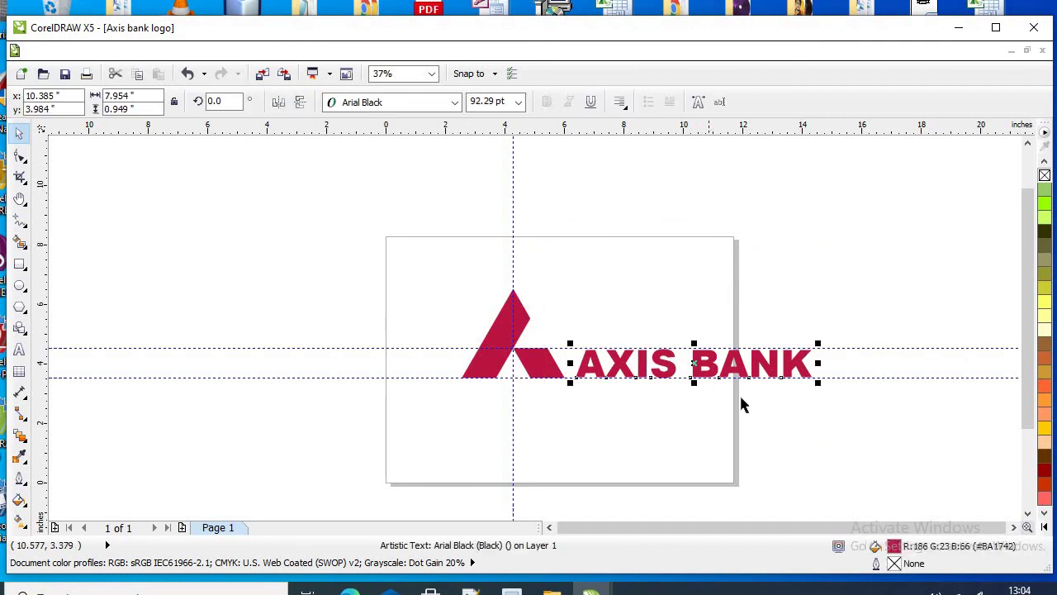
left_click_drag(867, 427, 368, 239)
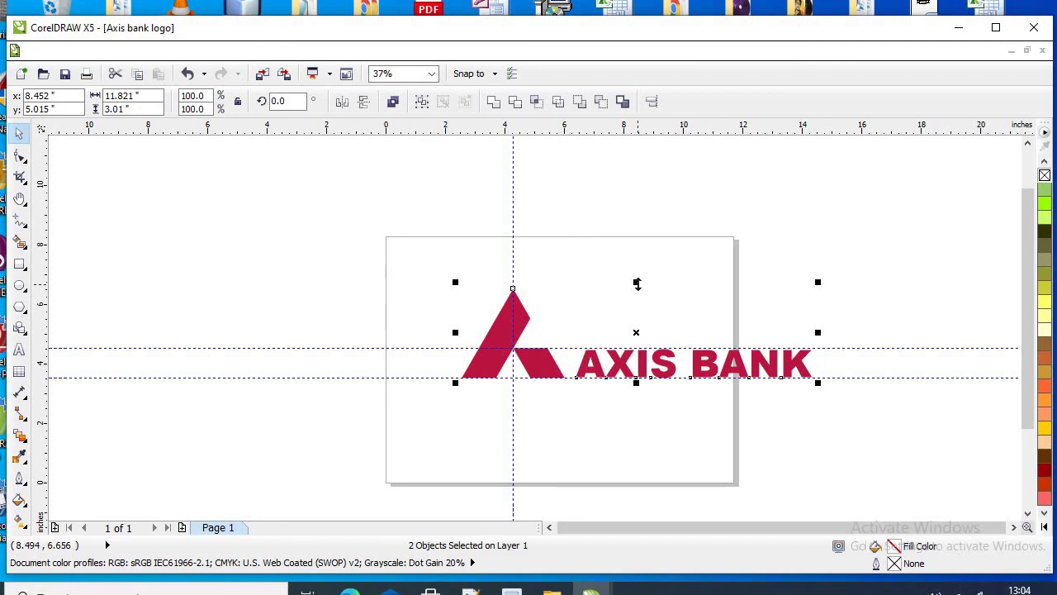
left_click_drag(637, 283, 638, 284)
left_click_drag(639, 299, 649, 461)
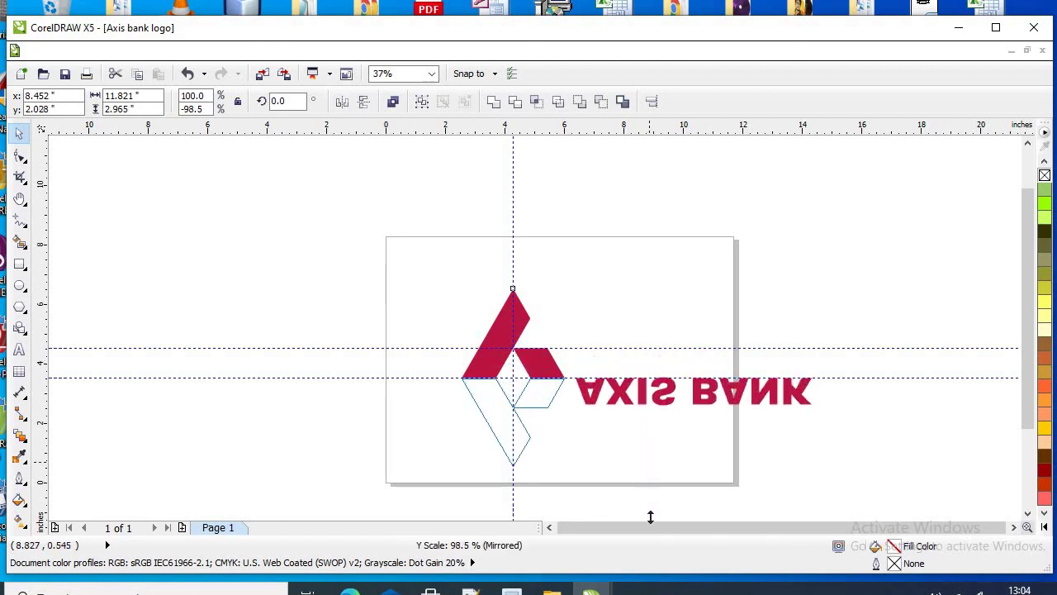
left_click_drag(650, 517, 655, 399)
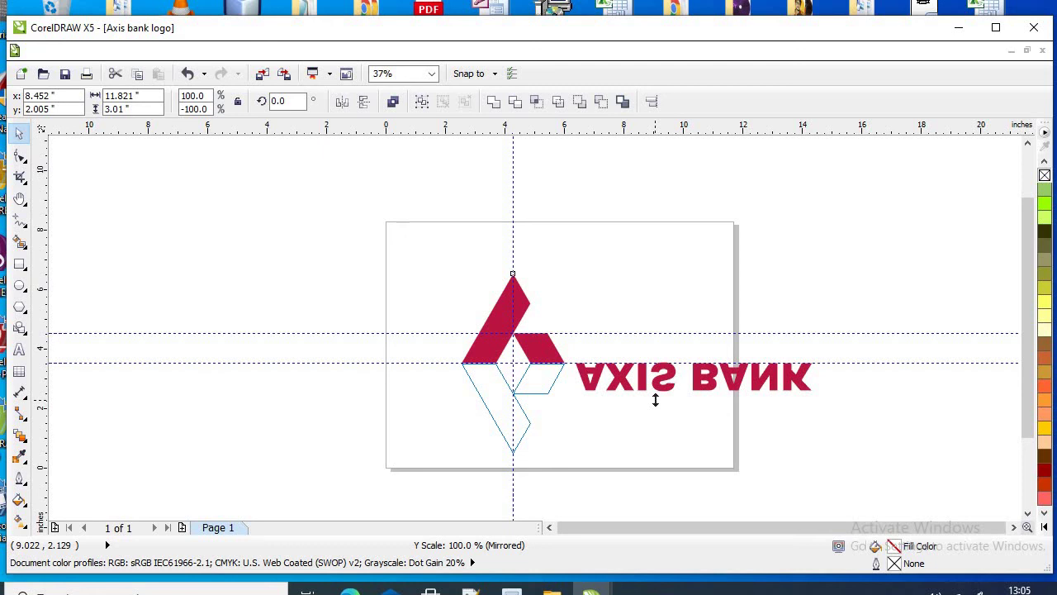
left_click_drag(655, 400, 654, 396)
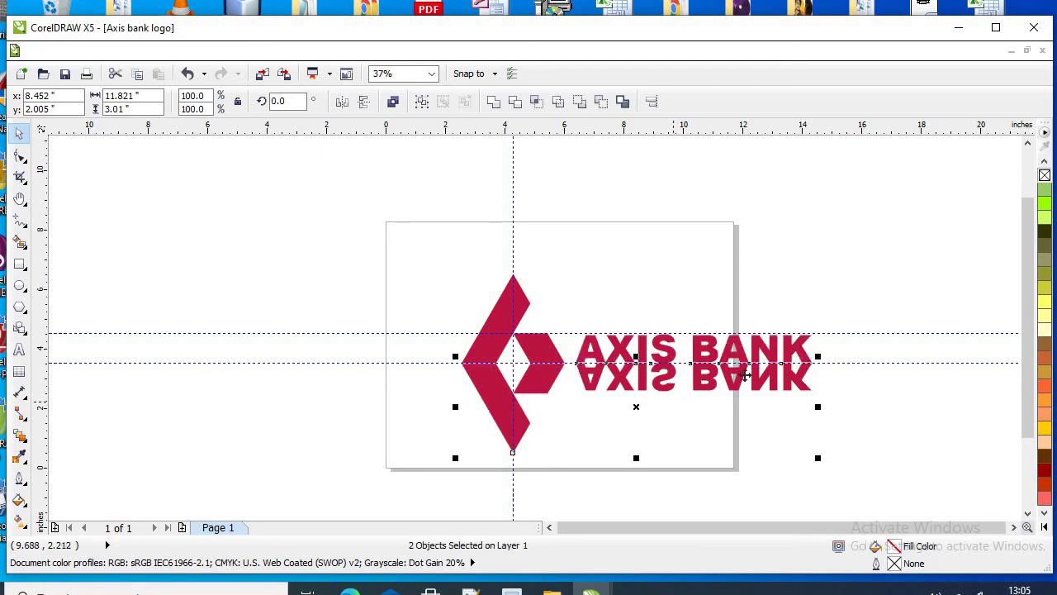
Nudge the mirrored copy down to y 1.845 in to leave a narrow gap beneath the original logo and text.
scroll(773, 378, "up", 2)
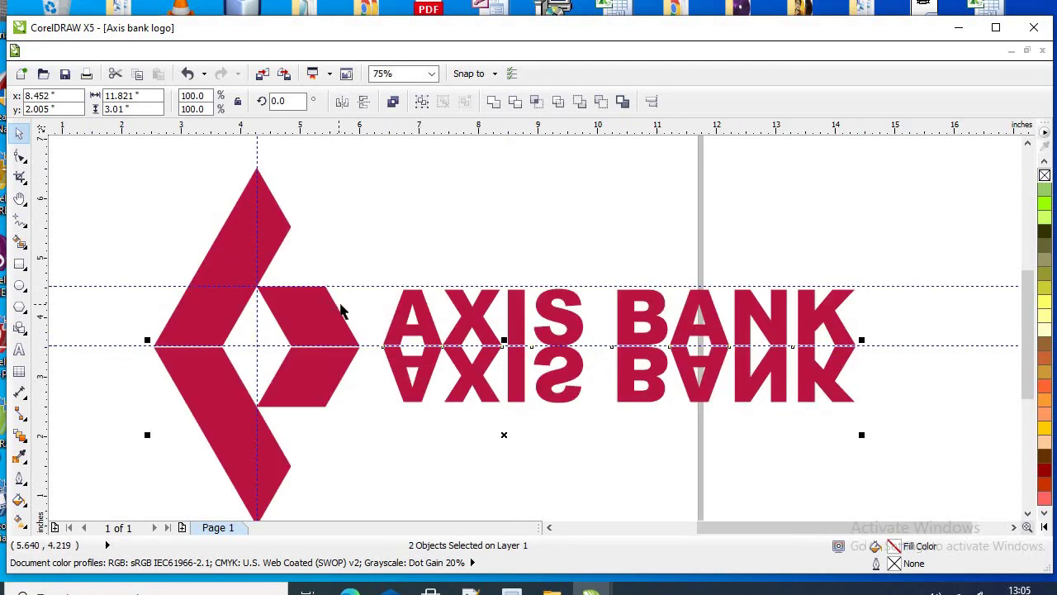
scroll(343, 310, "down", 2)
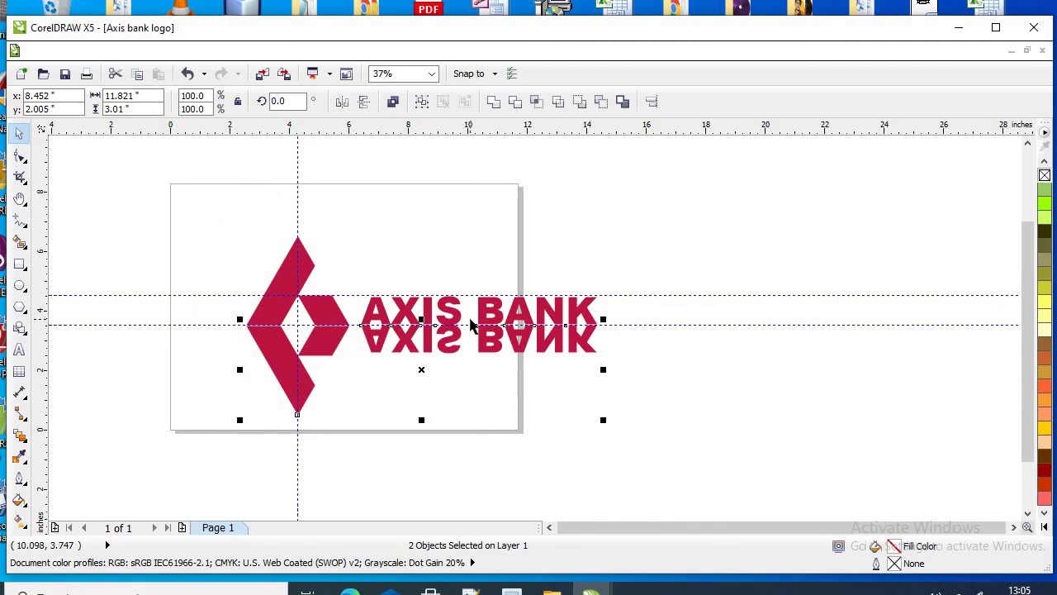
key("Down")
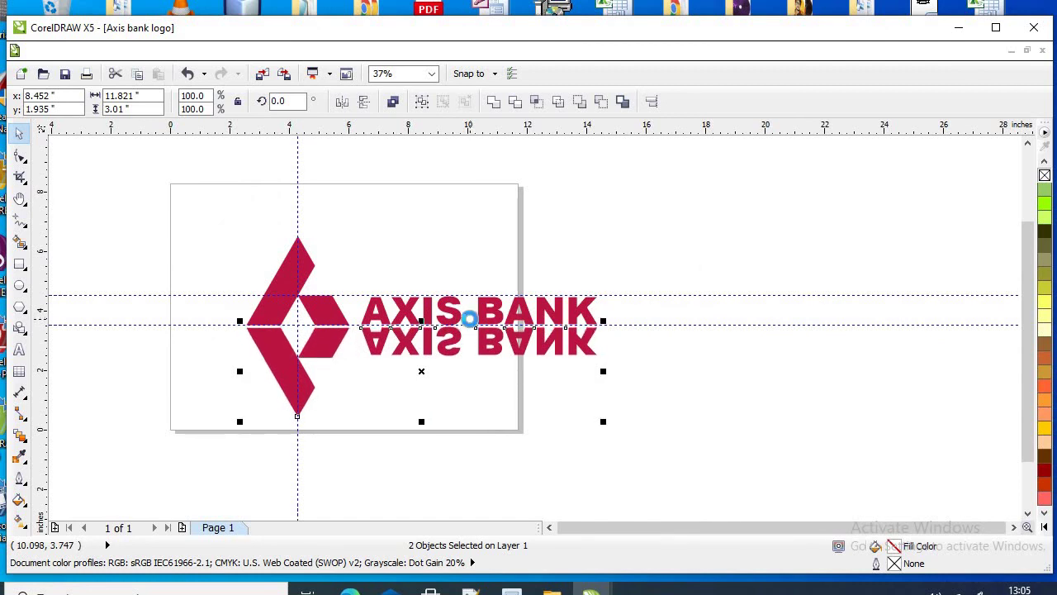
key("Down")
key("Down")
key("Down")
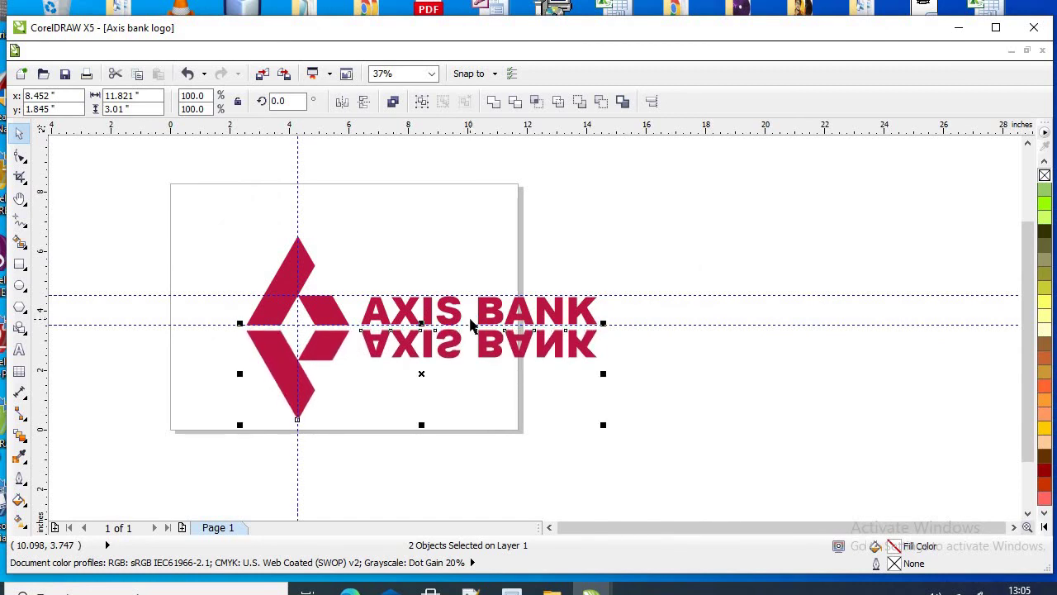
scroll(456, 295, "up", 2)
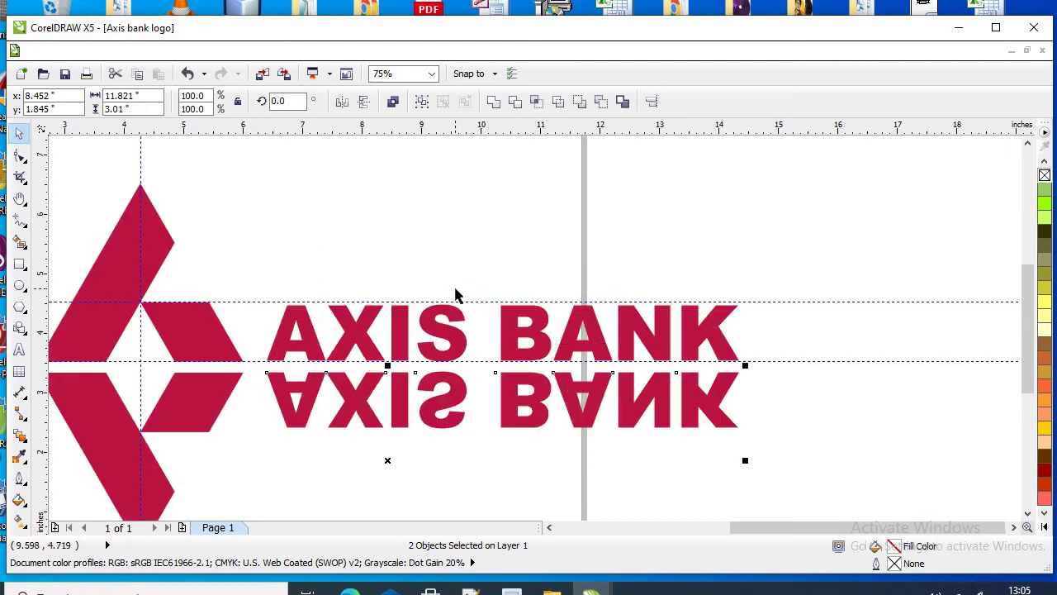
scroll(451, 288, "down", 2)
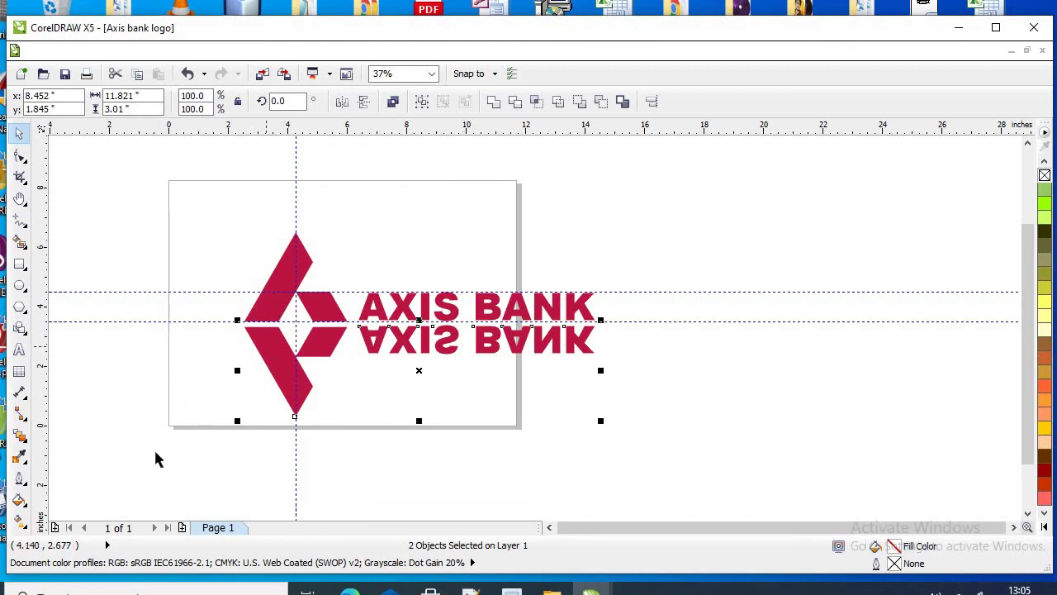
Apply a Linear transparency to the mirrored logo and text.
left_click(22, 437)
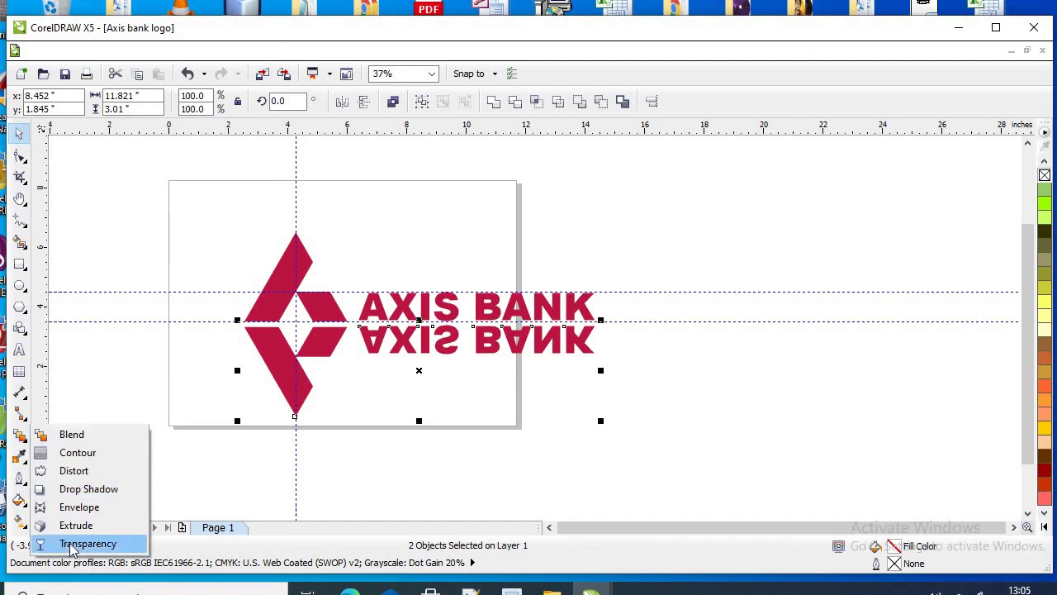
left_click(88, 543)
left_click(104, 100)
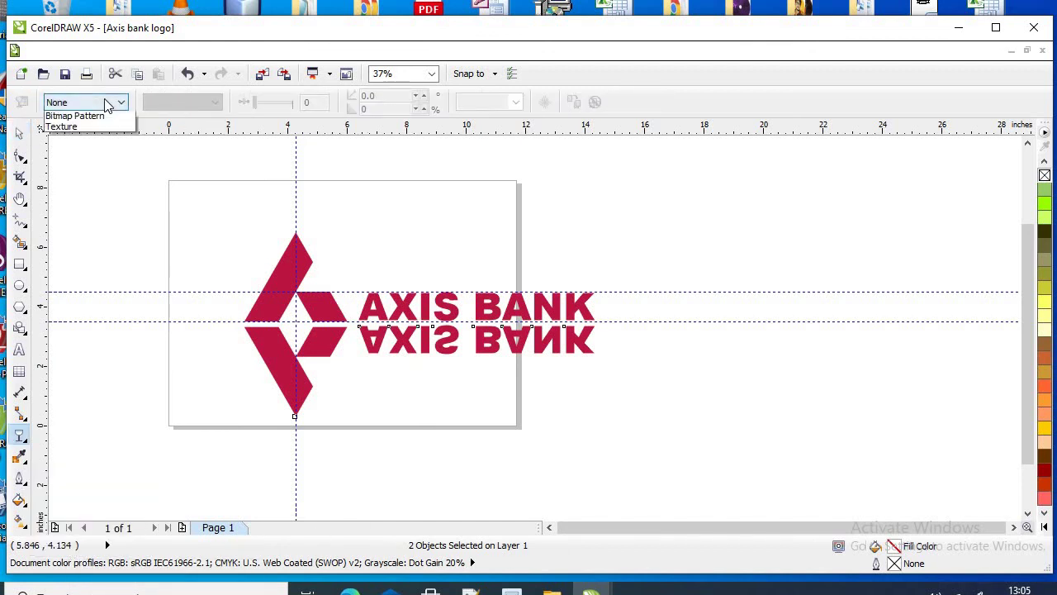
left_click(98, 129)
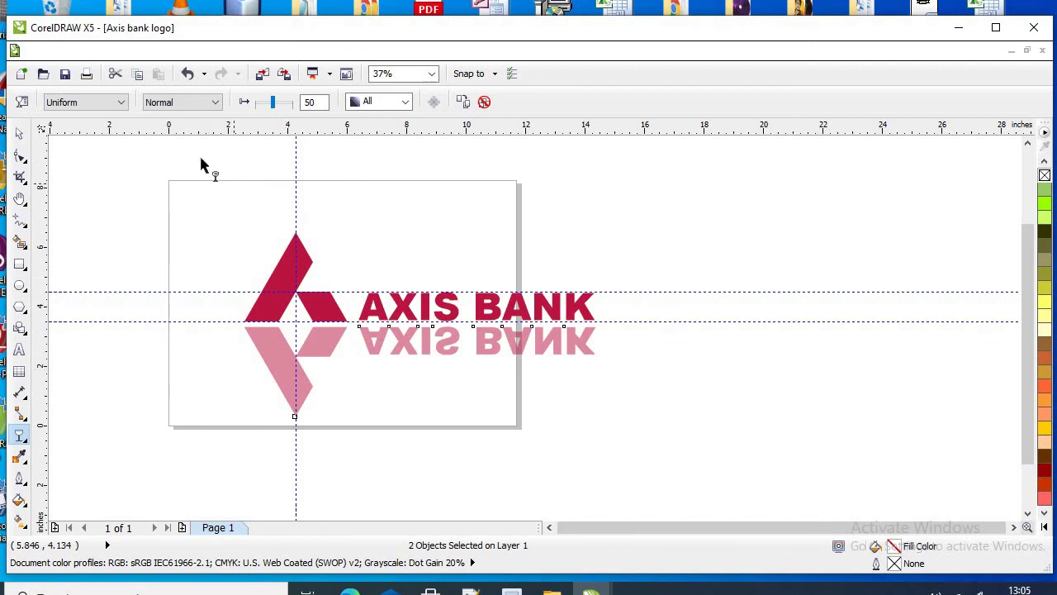
left_click(102, 100)
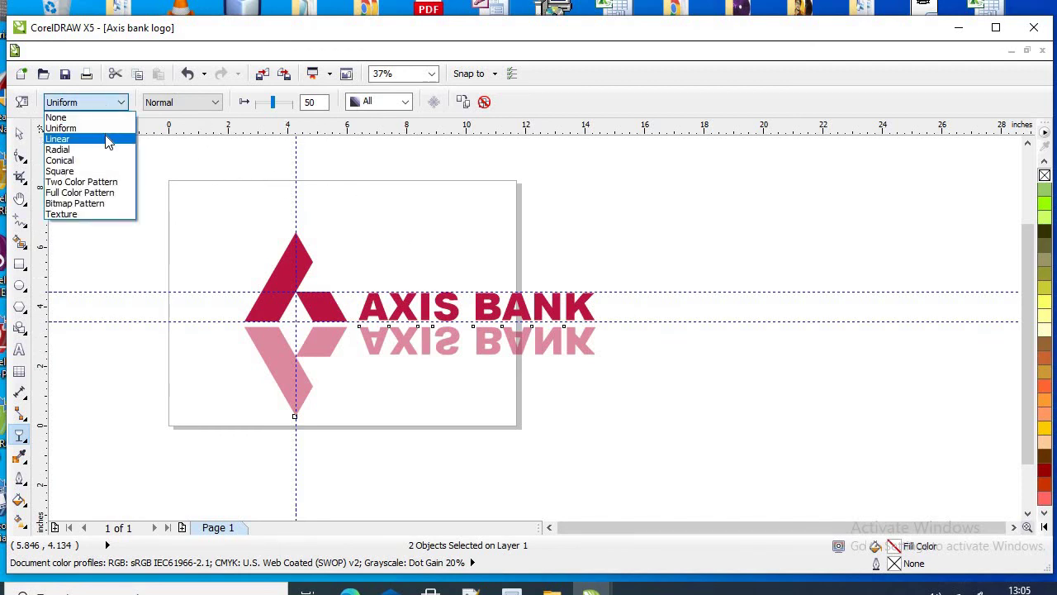
left_click(108, 138)
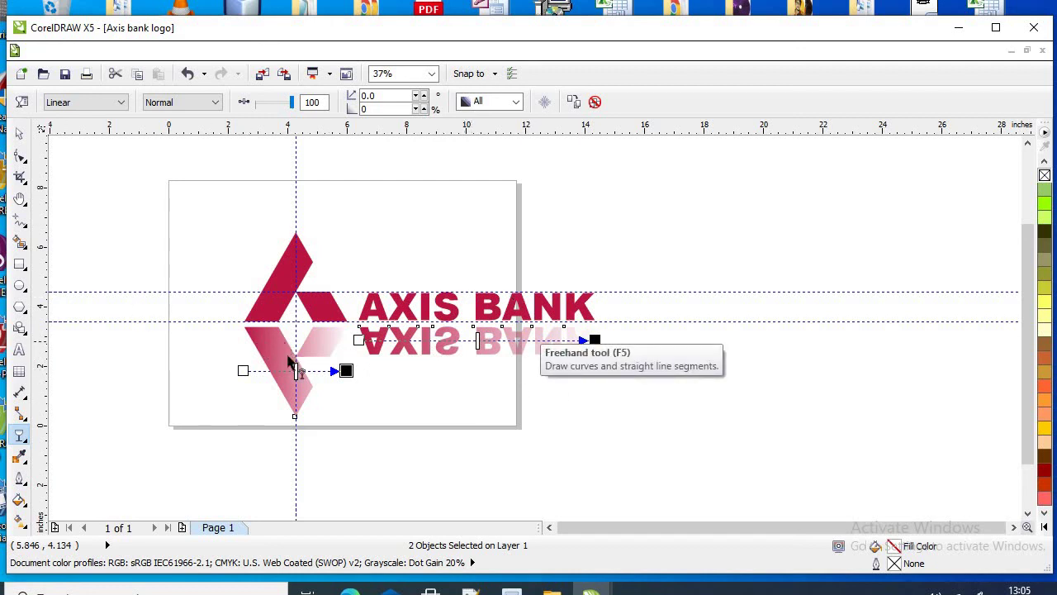
Redirect the mirrored logo's linear transparency to fade downward from its upper edge to its lower tip, at an angle of about 266°.
left_click_drag(346, 370, 296, 411)
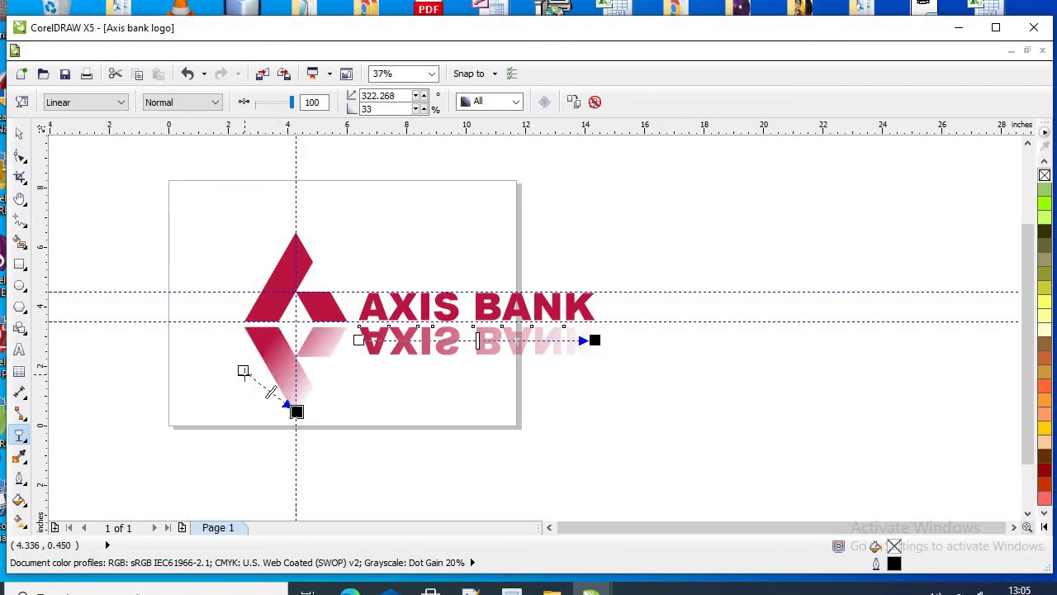
left_click_drag(244, 371, 298, 331)
left_click(299, 410)
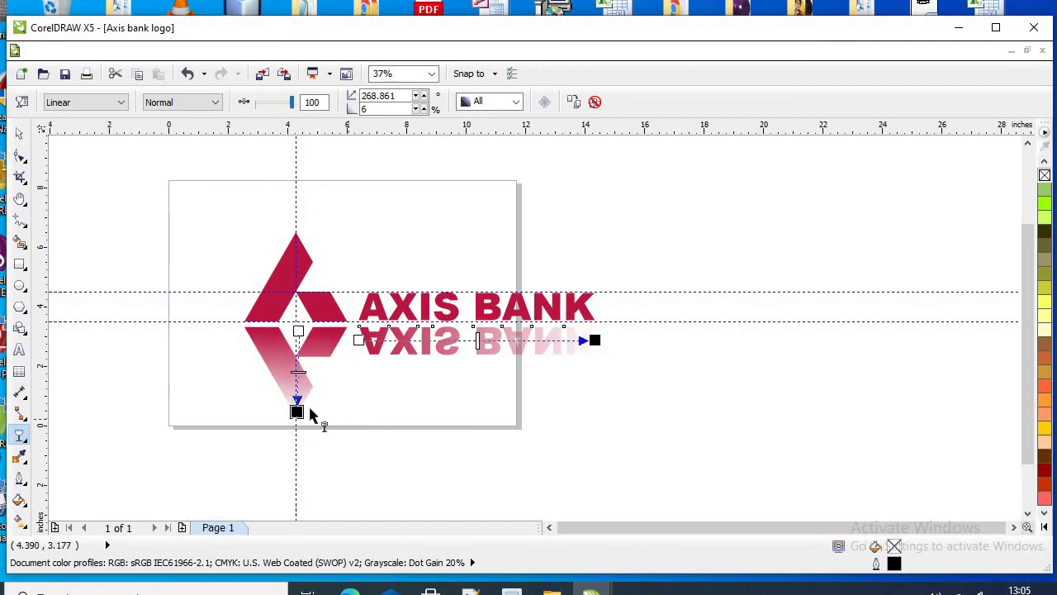
left_click_drag(297, 410, 292, 411)
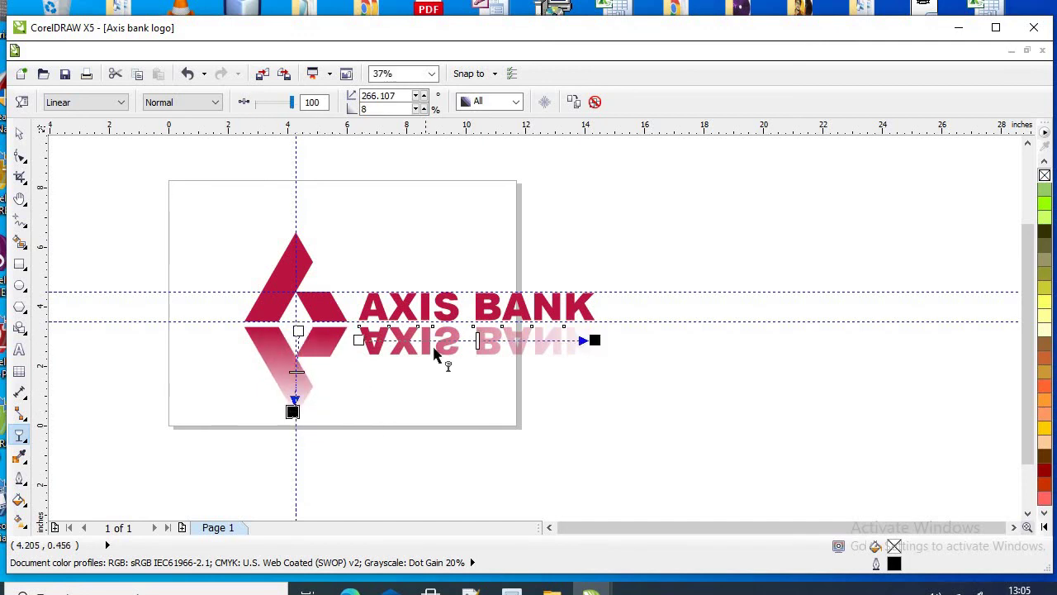
Redirect the mirrored text's linear transparency to run vertically, fading evenly from the letters' upper edge to just below their lower edge.
left_click_drag(358, 339, 459, 327)
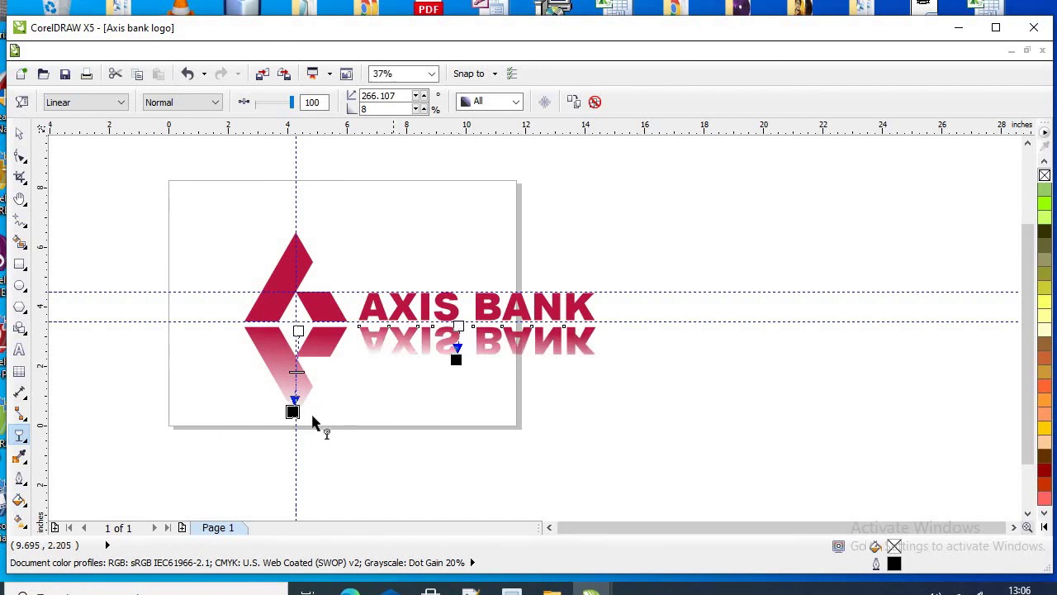
scroll(313, 425, "up", 4)
scroll(257, 401, "down", 4)
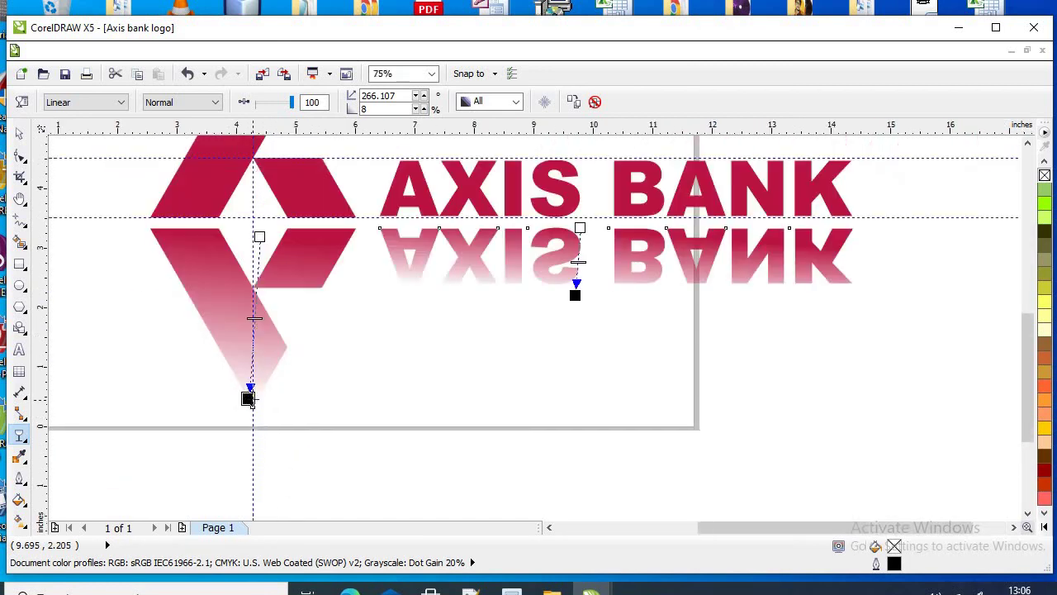
scroll(419, 358, "up", 4)
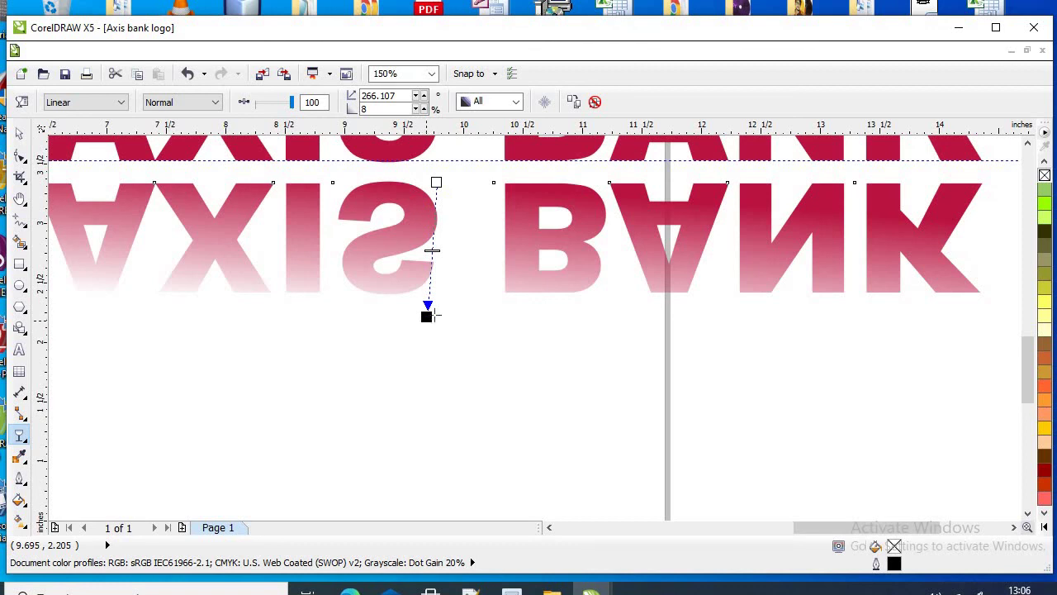
left_click_drag(434, 315, 436, 311)
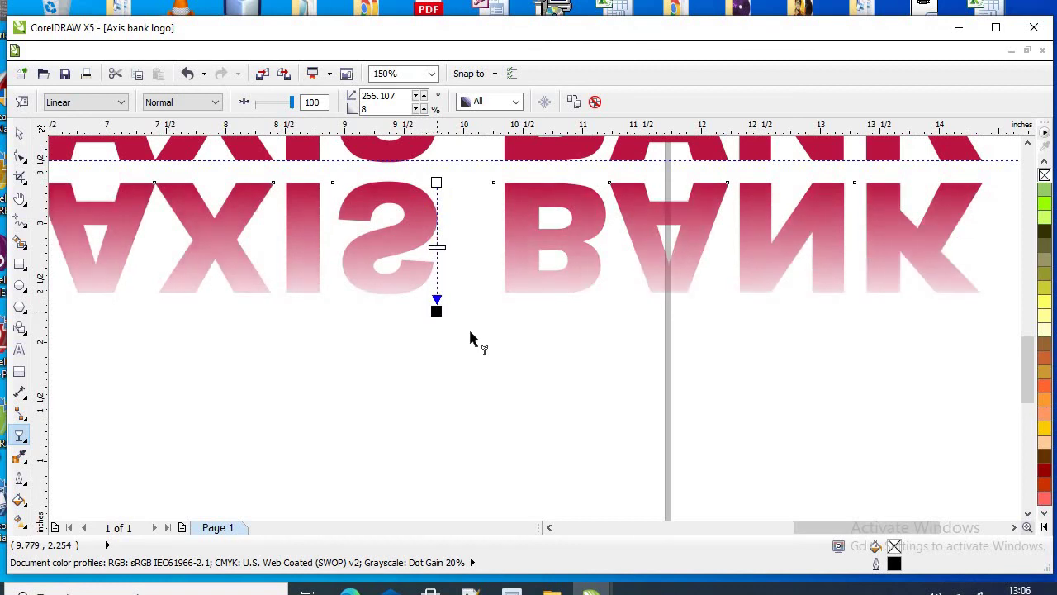
scroll(471, 335, "down", 4)
scroll(472, 314, "up", 4)
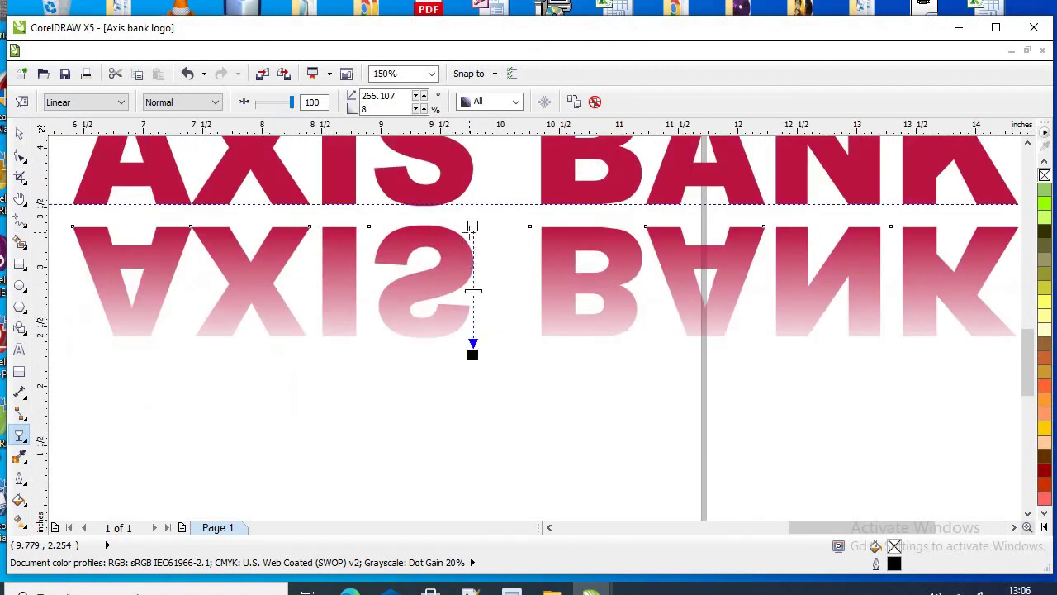
left_click(468, 225)
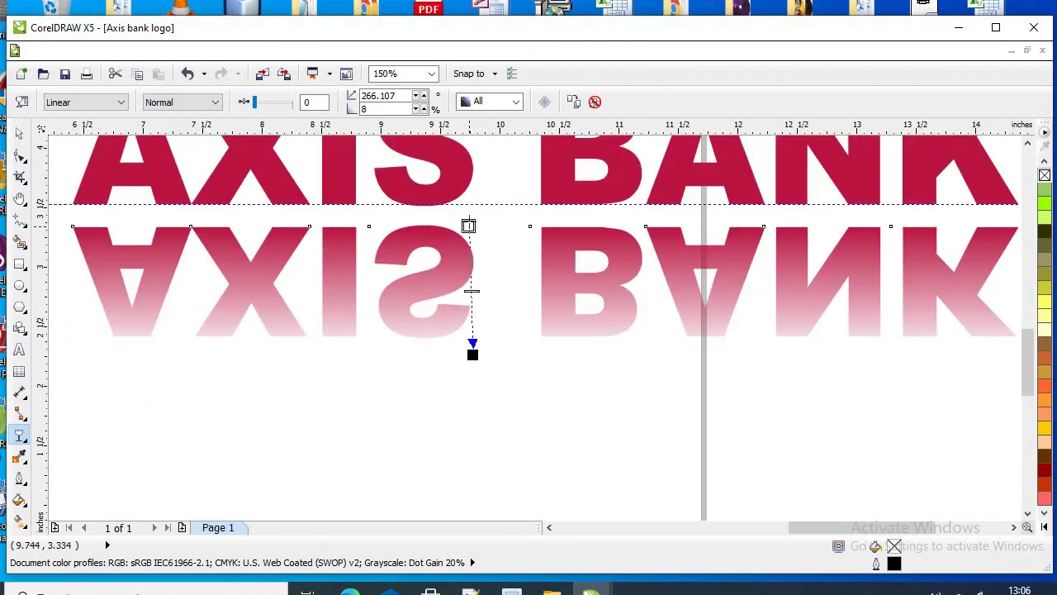
left_click(467, 354)
left_click_drag(467, 353, 469, 344)
scroll(469, 344, "down", 4)
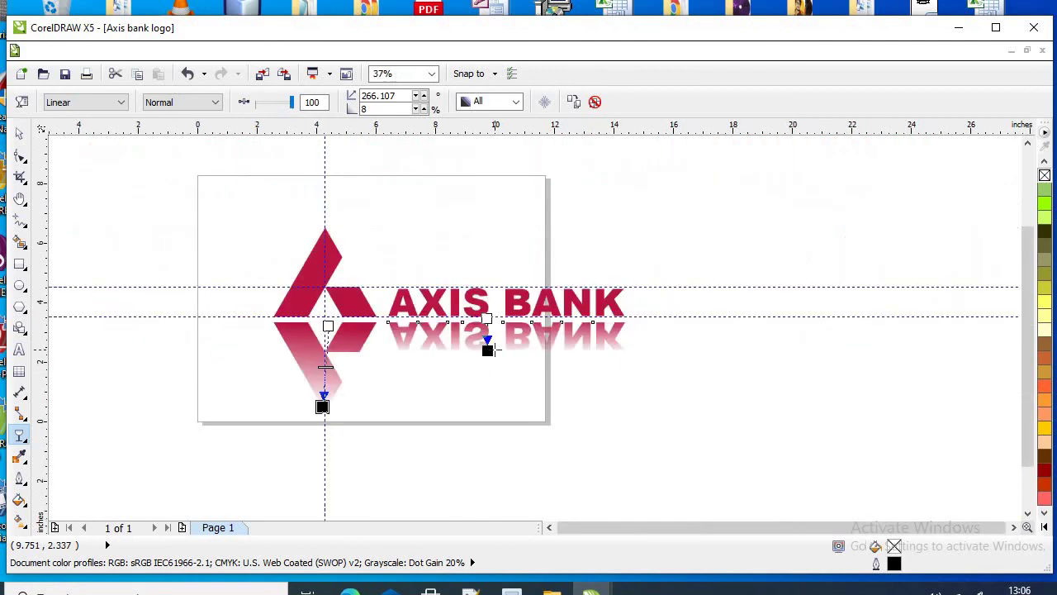
Delete the two horizontal guidelines and the vertical guideline through the logo.
left_click(19, 133)
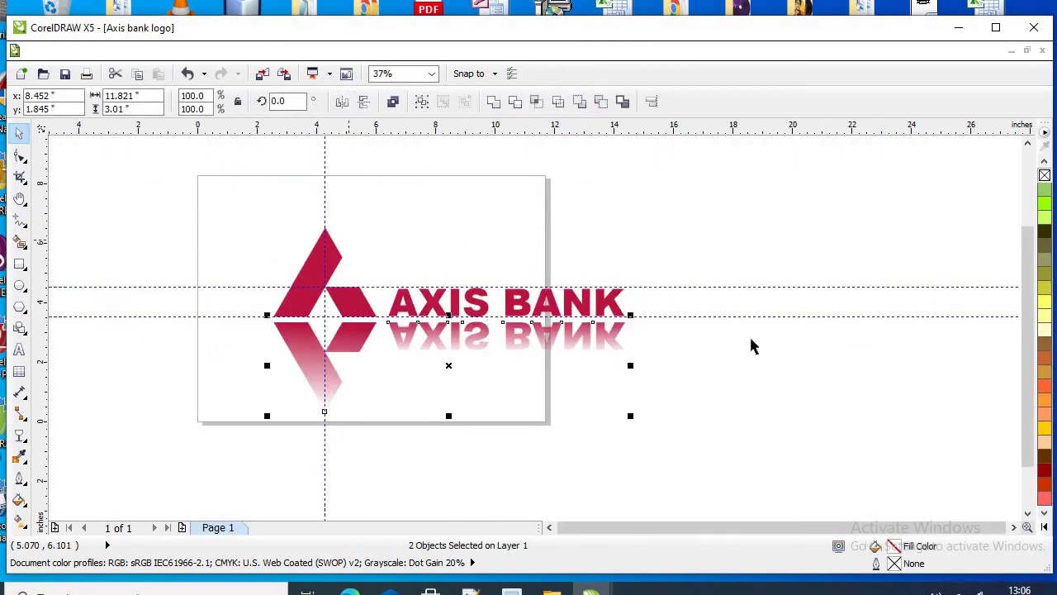
left_click(731, 285)
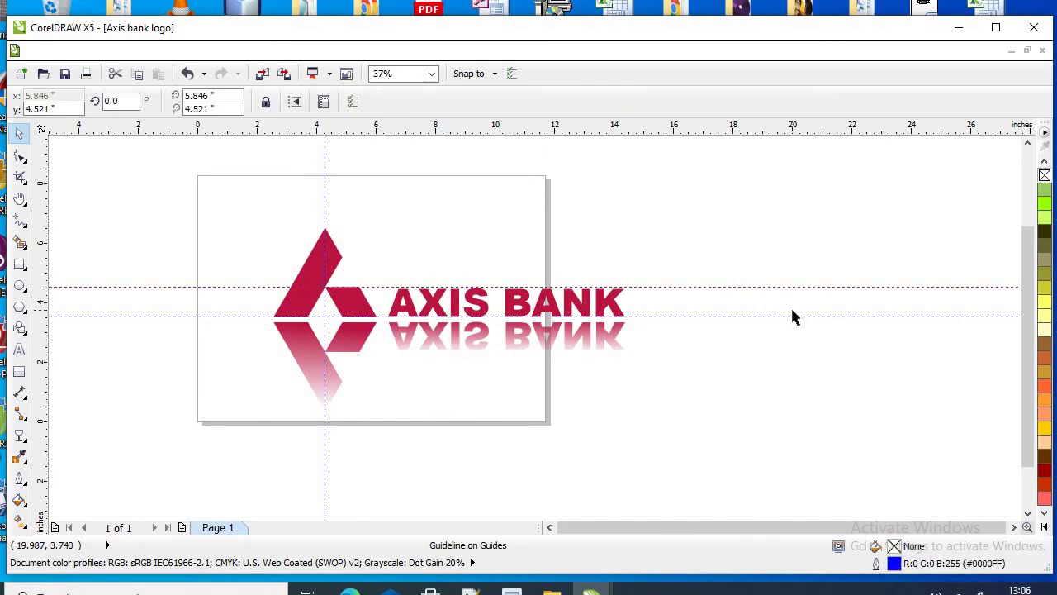
key("Delete")
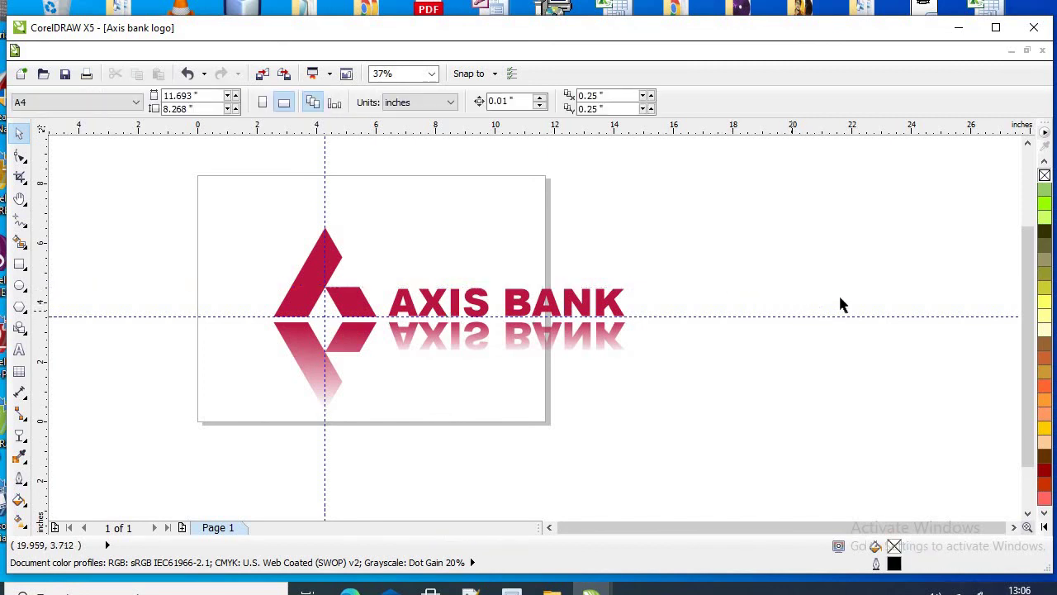
left_click(758, 316)
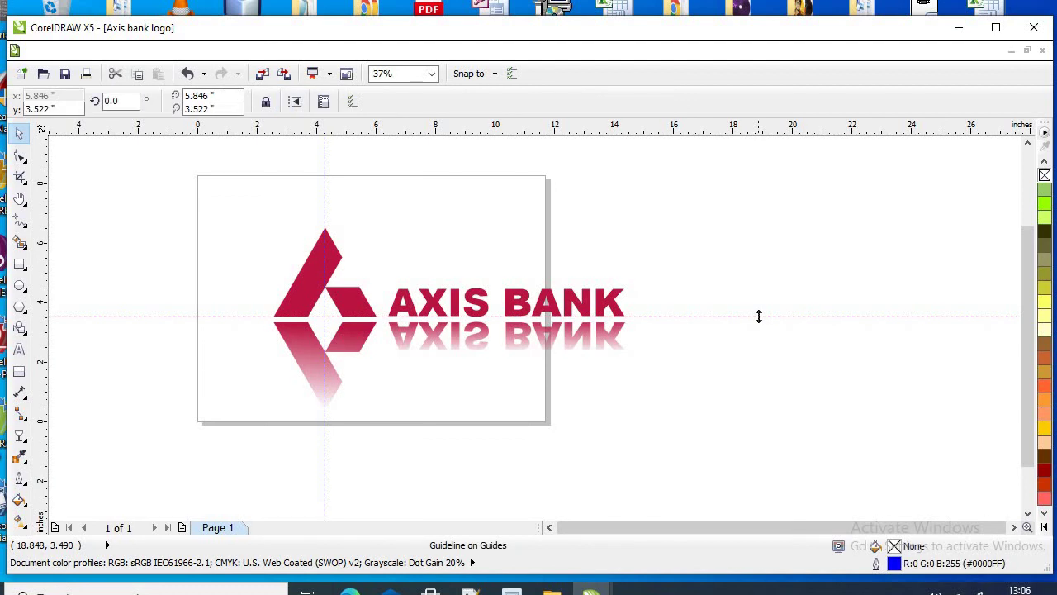
key("Delete")
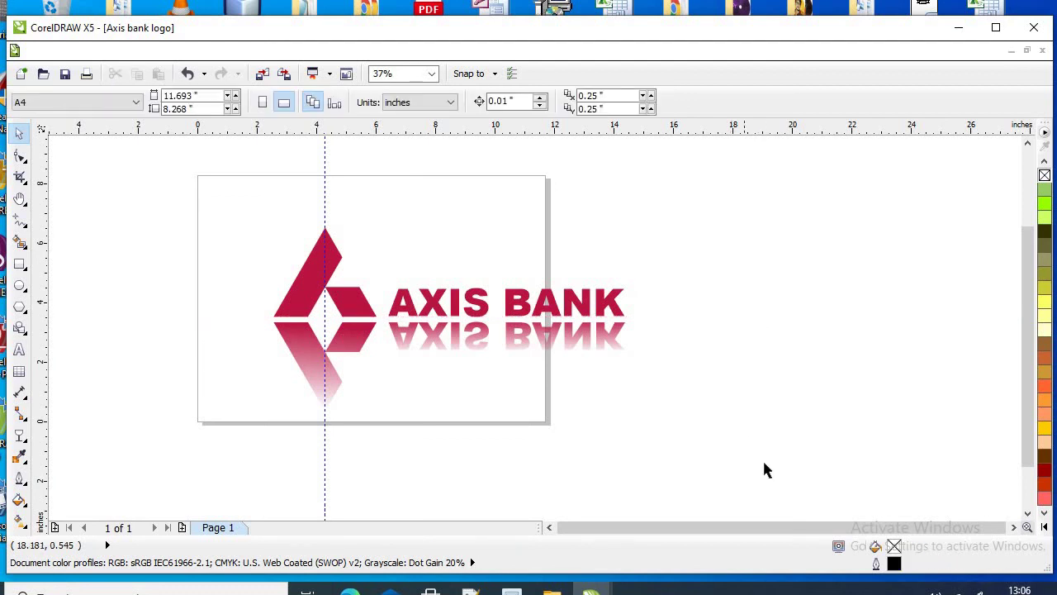
left_click_drag(764, 464, 496, 394)
left_click(324, 190)
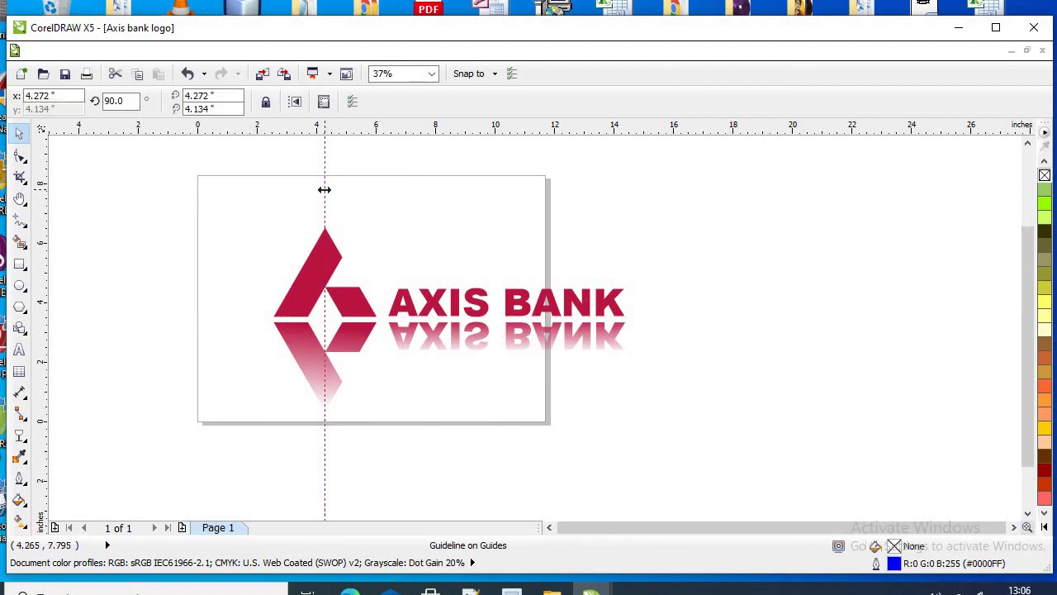
key("Delete")
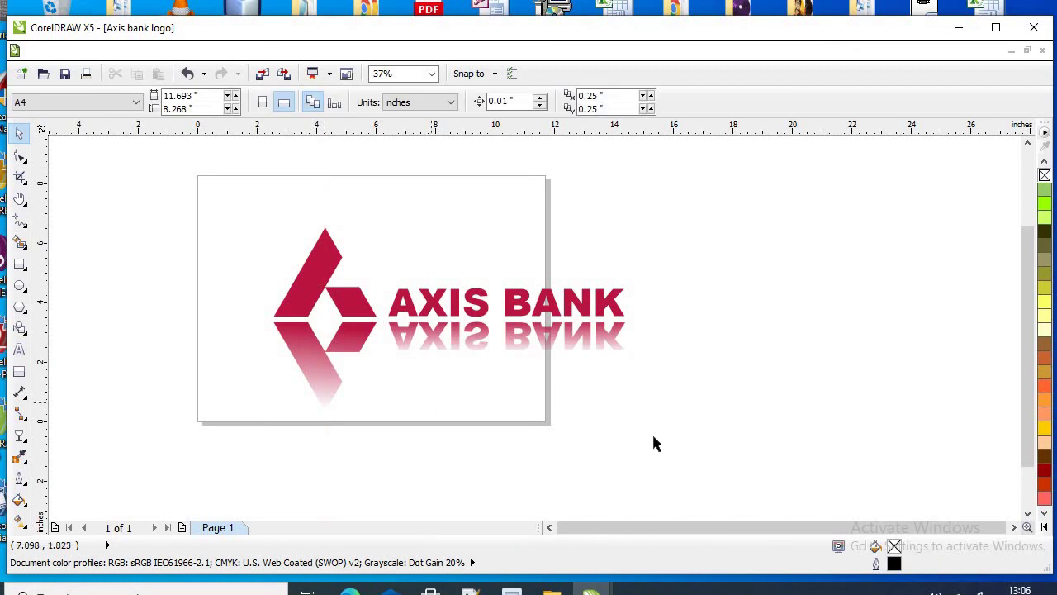
Group the logo, text and their reflections, and fit the group within the page by moving it up and left and shrinking it slightly.
left_click_drag(697, 467, 189, 184)
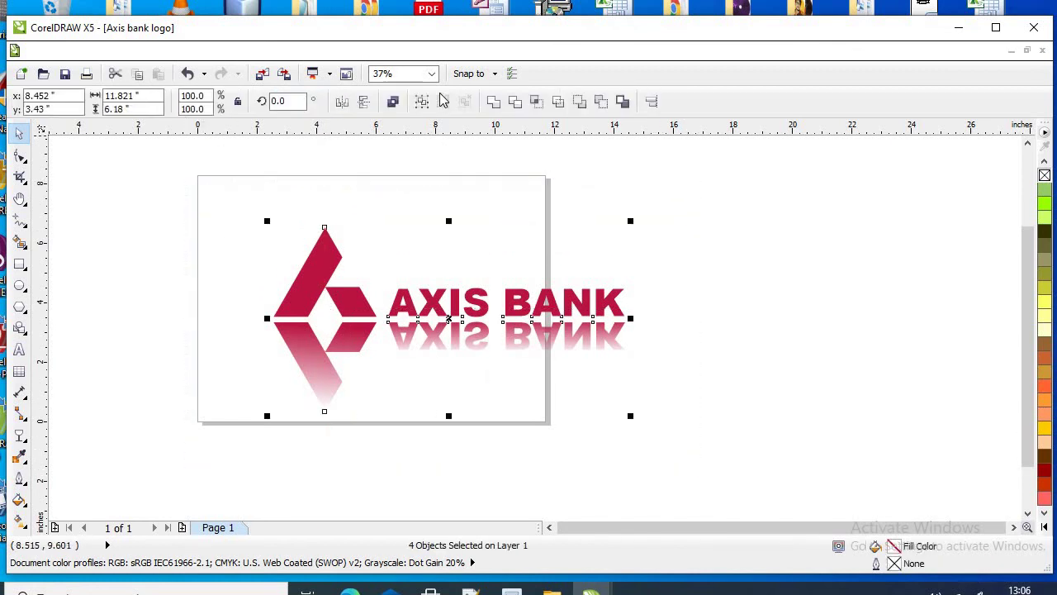
key("ctrl+g")
left_click_drag(449, 318, 372, 280)
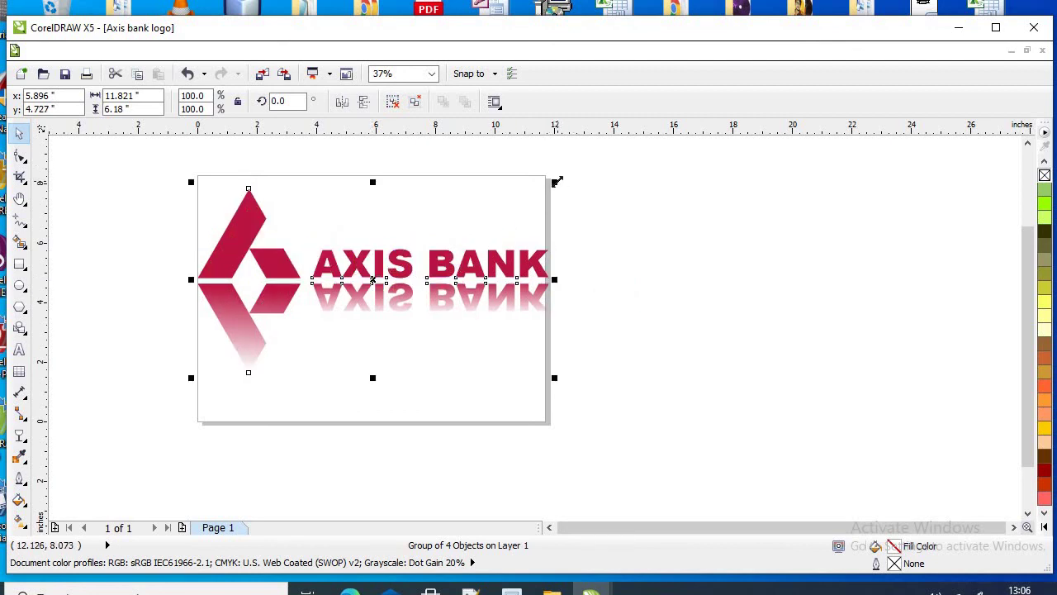
left_click_drag(558, 181, 550, 189)
left_click(590, 397)
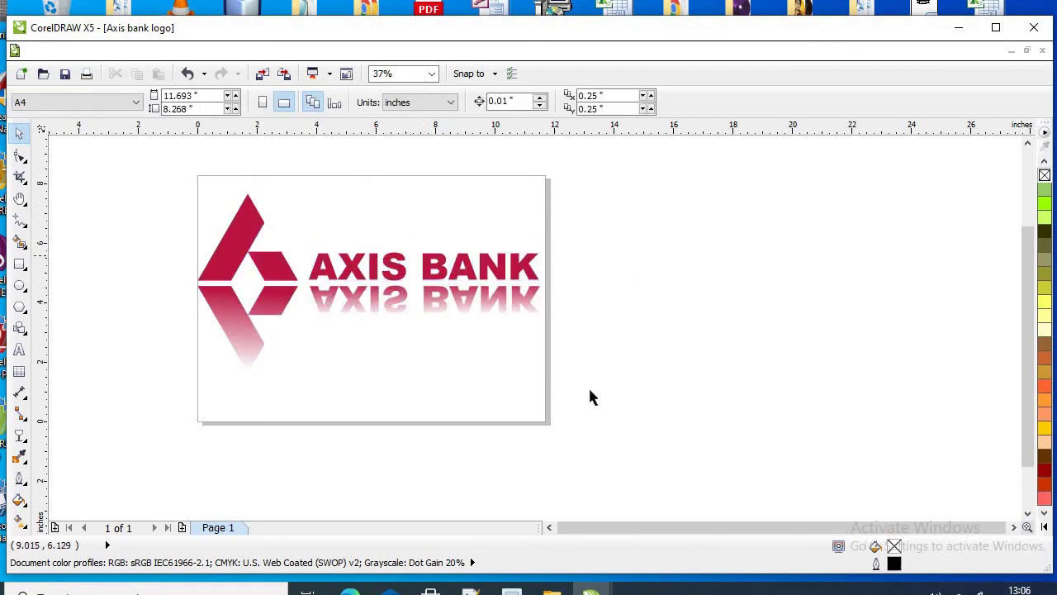